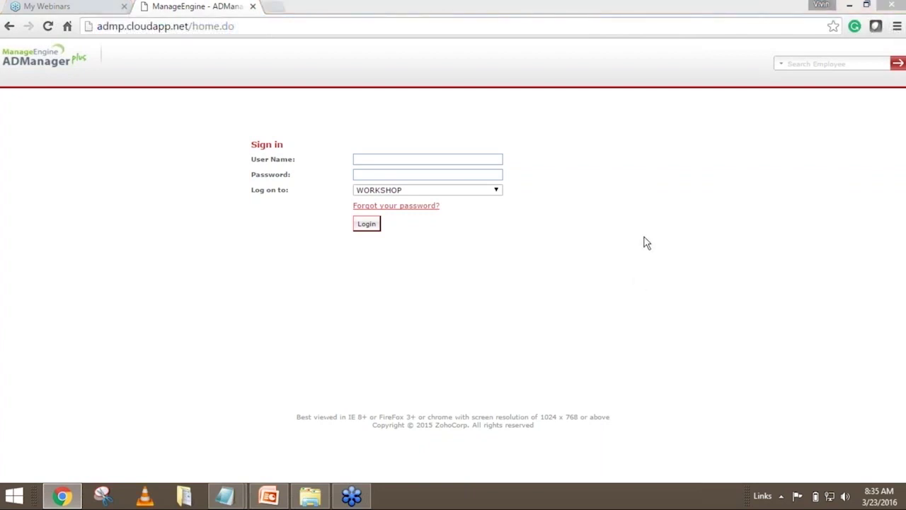
# Set the sign-in 'Log on to' option to ADManager Plus Authentication.
pyautogui.click(229, 25)
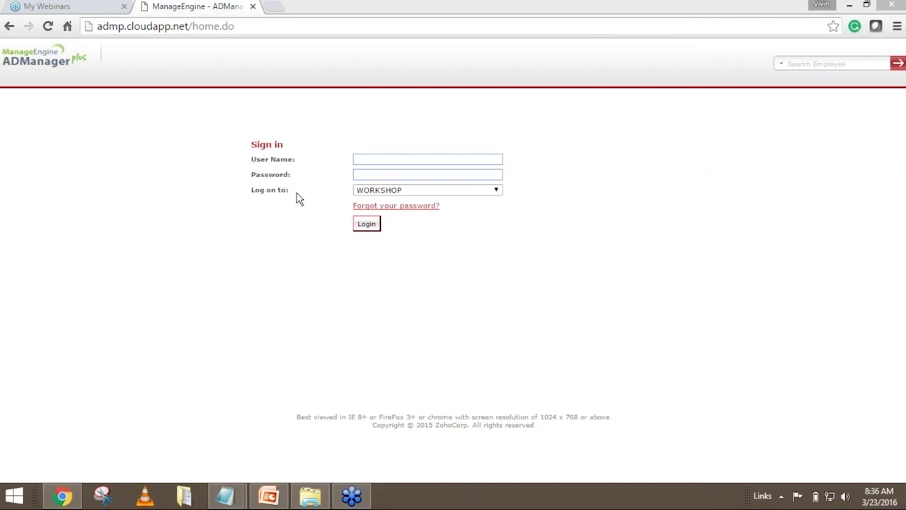
pyautogui.click(386, 190)
pyautogui.click(415, 211)
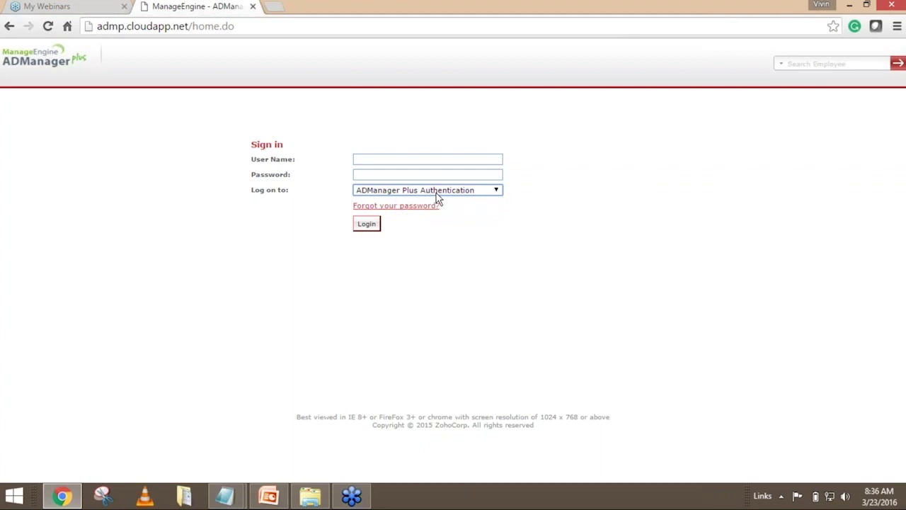
pyautogui.click(439, 193)
pyautogui.click(413, 210)
# Sign in with the admin user name and its password to reach the domain dashboard.
pyautogui.click(717, 28)
pyautogui.click(403, 158)
pyautogui.write('admin')
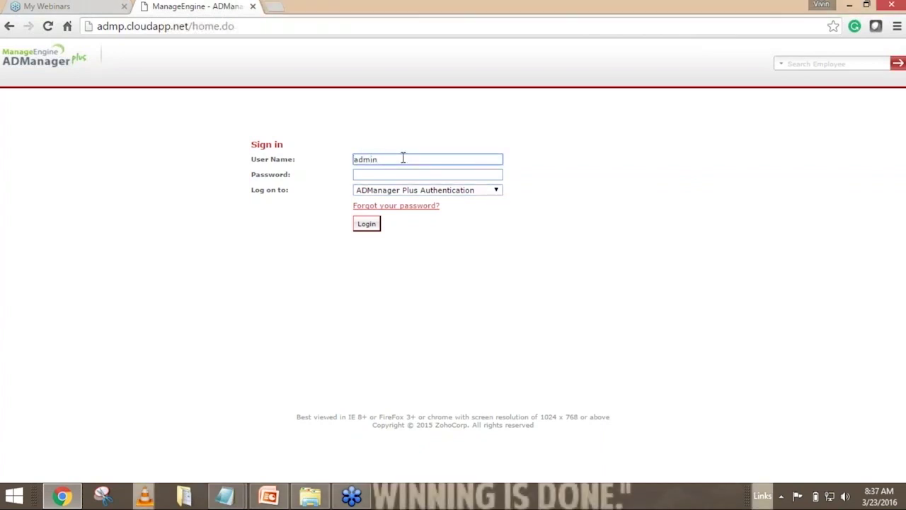
pyautogui.press('Tab')
pyautogui.write('admin123')
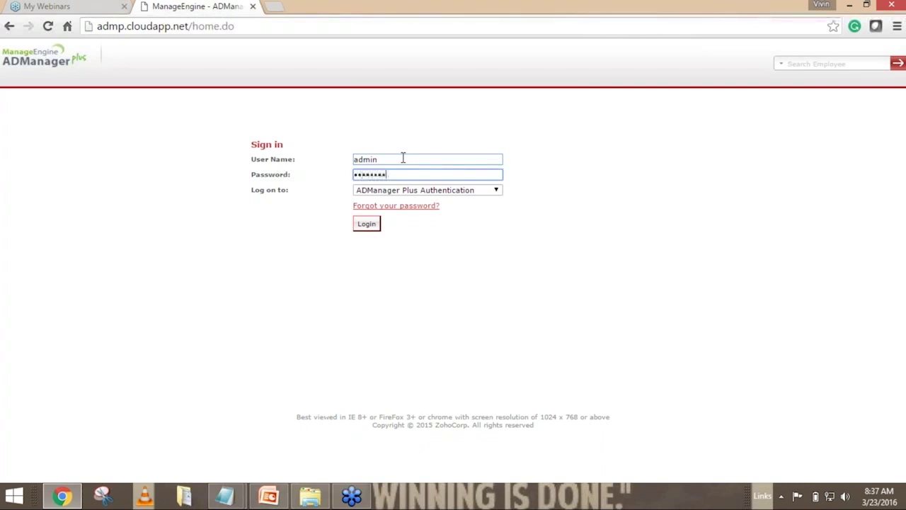
pyautogui.press('Return')
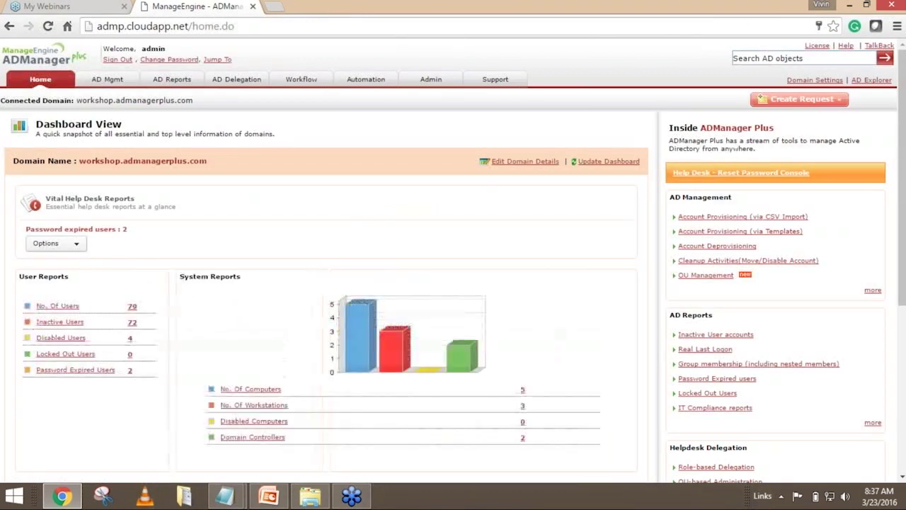
pyautogui.scroll(-1, 453, 283)
pyautogui.scroll(-1, 453, 283)
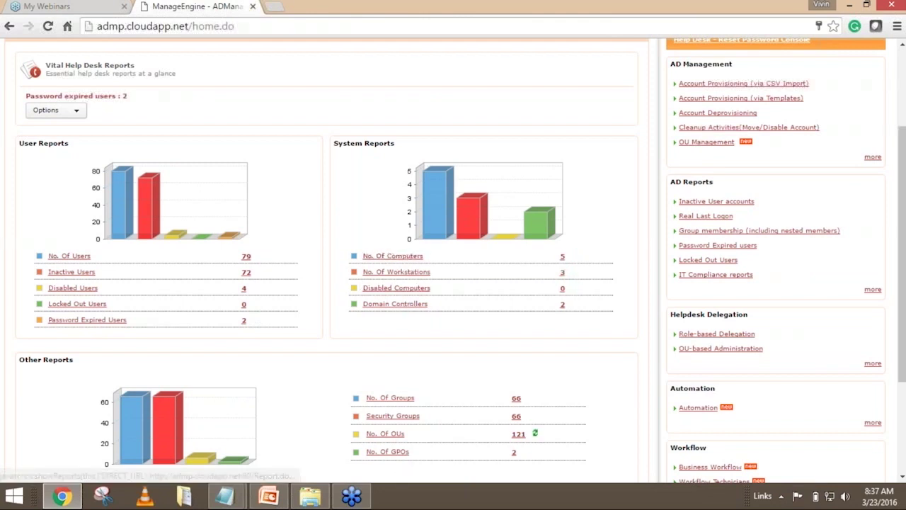
pyautogui.scroll(3, 414, 385)
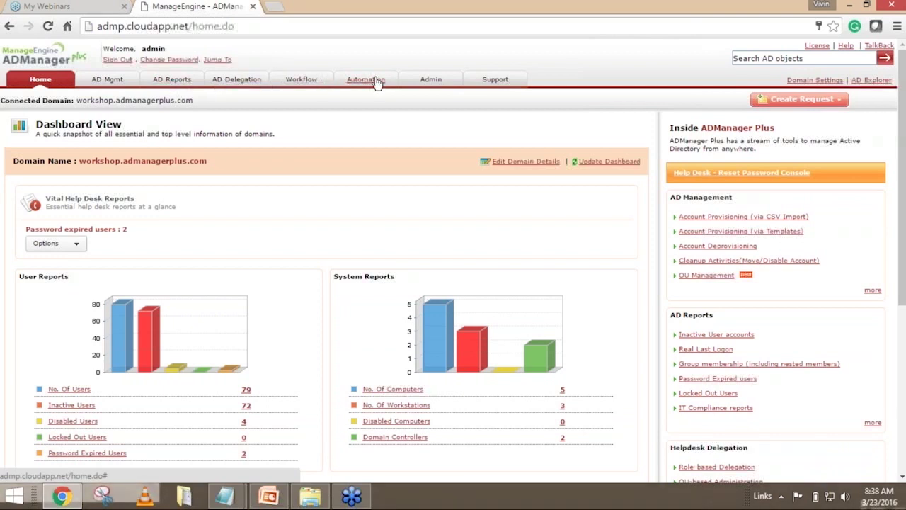
# Go to AD Mgmt's User Management page and highlight the User Creation heading.
pyautogui.click(97, 84)
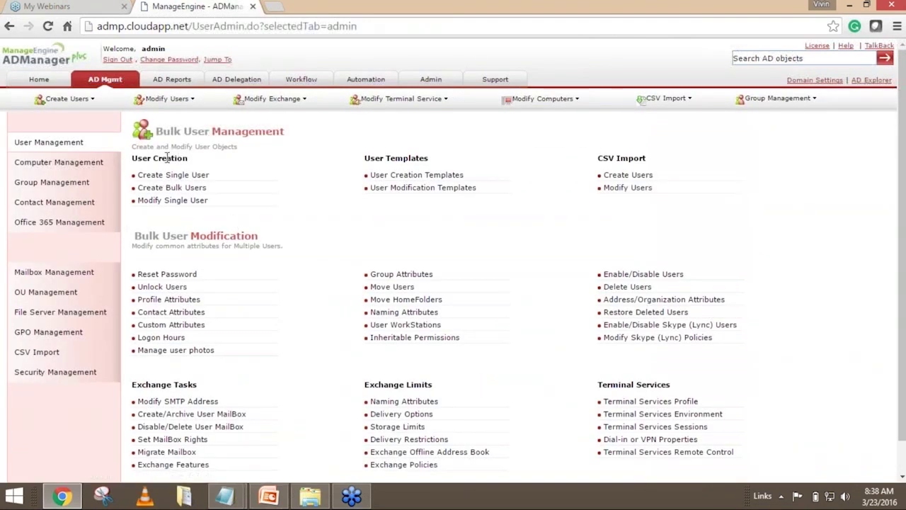
pyautogui.moveTo(156, 160); pyautogui.dragTo(189, 158)
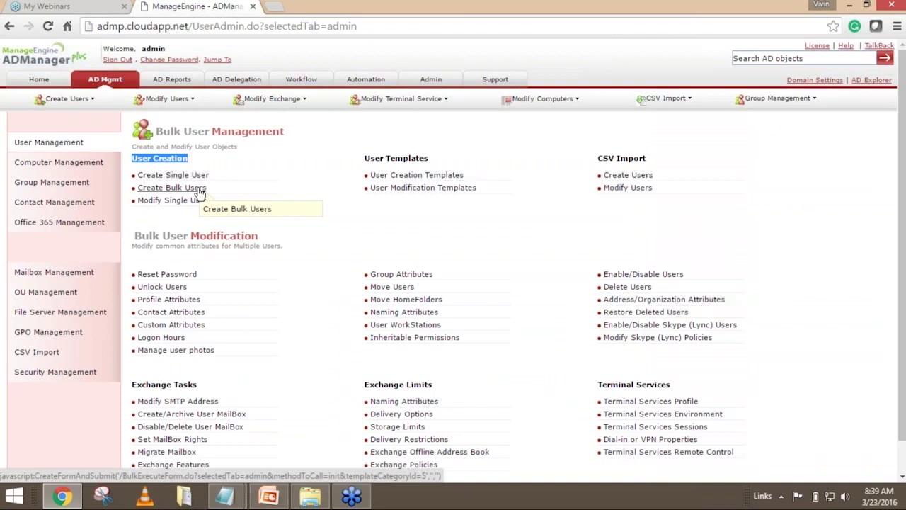
pyautogui.click(296, 169)
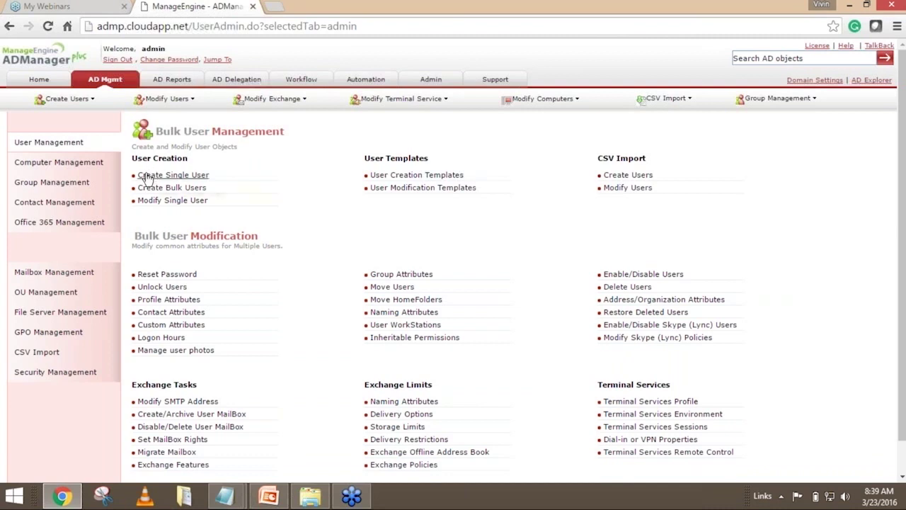
# In Create Single User, enter the new user's first and last name so logon, display and e-mail names auto-fill.
pyautogui.click(184, 175)
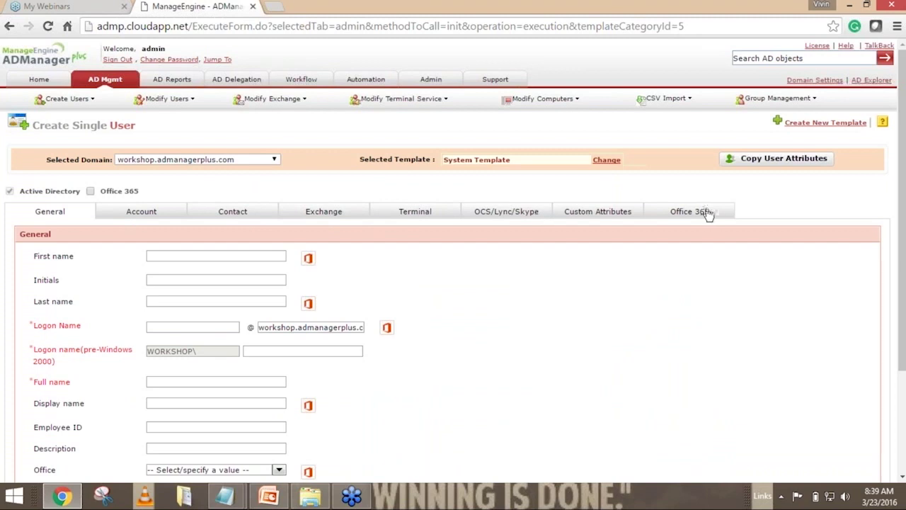
pyautogui.click(158, 256)
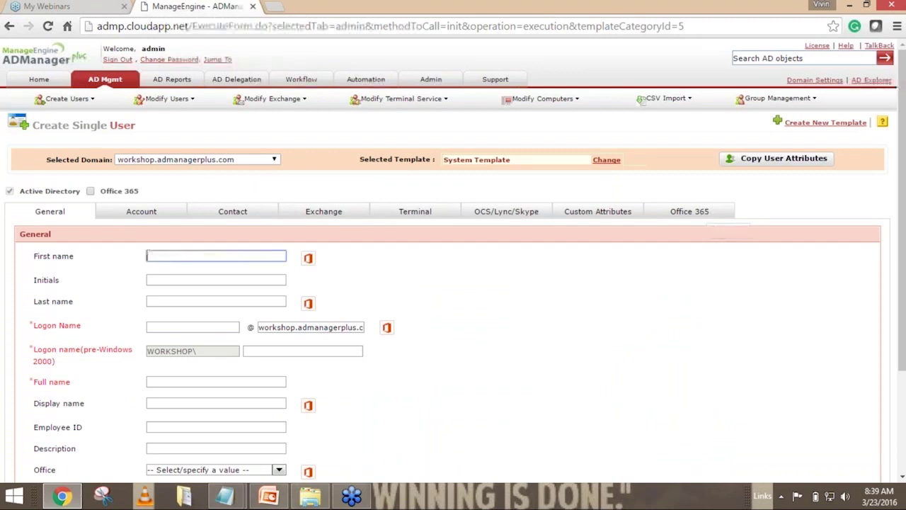
pyautogui.write('John')
pyautogui.click(153, 301)
pyautogui.write('Smith')
pyautogui.click(400, 308)
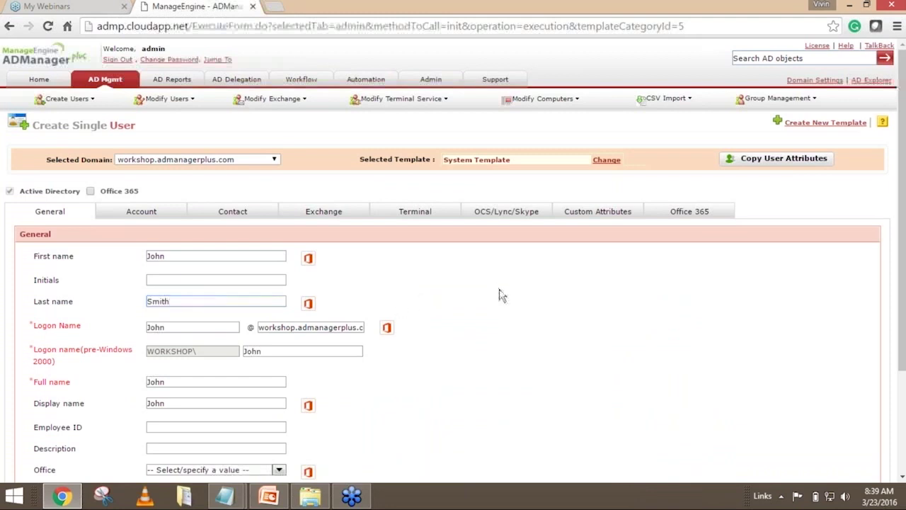
pyautogui.scroll(-2, 499, 296)
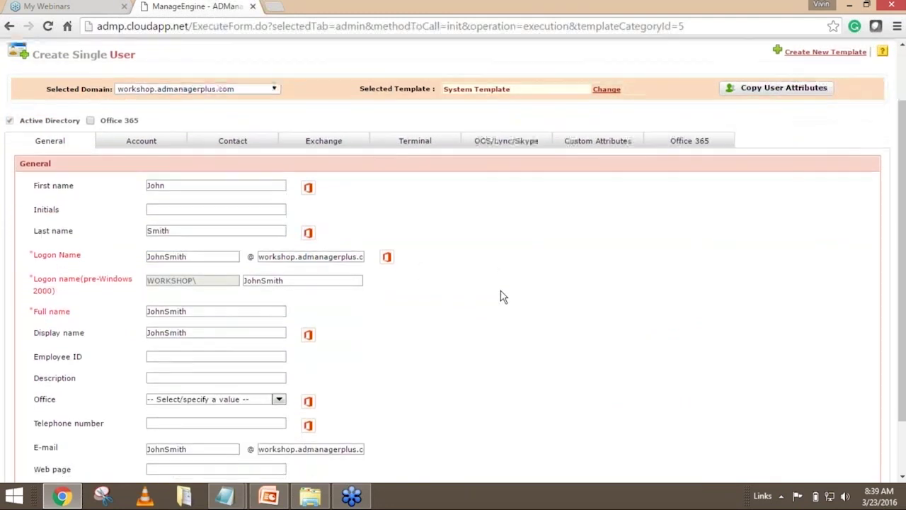
pyautogui.scroll(-2, 499, 296)
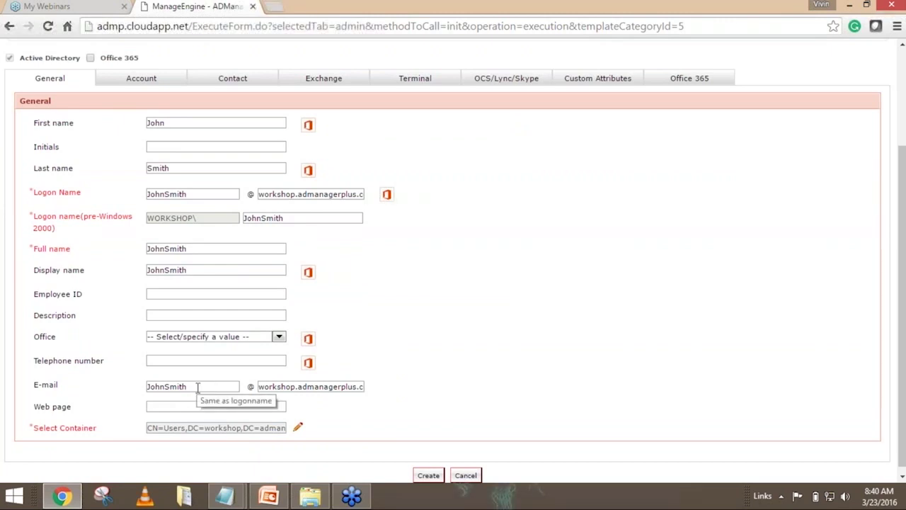
pyautogui.scroll(2, 198, 386)
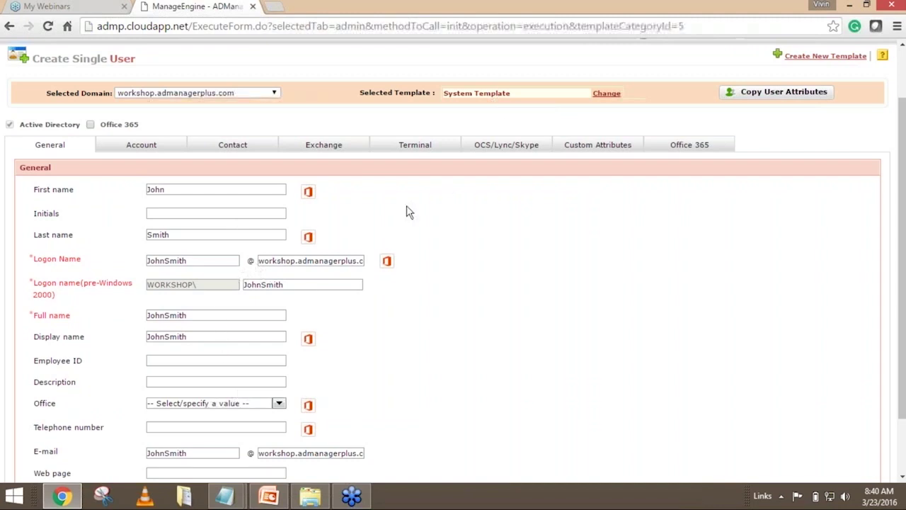
pyautogui.scroll(-1, 527, 242)
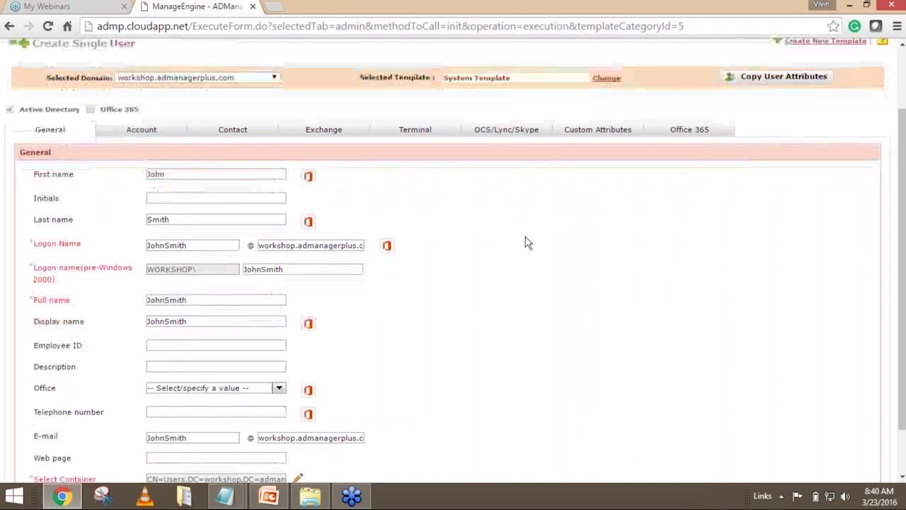
pyautogui.scroll(-1, 527, 242)
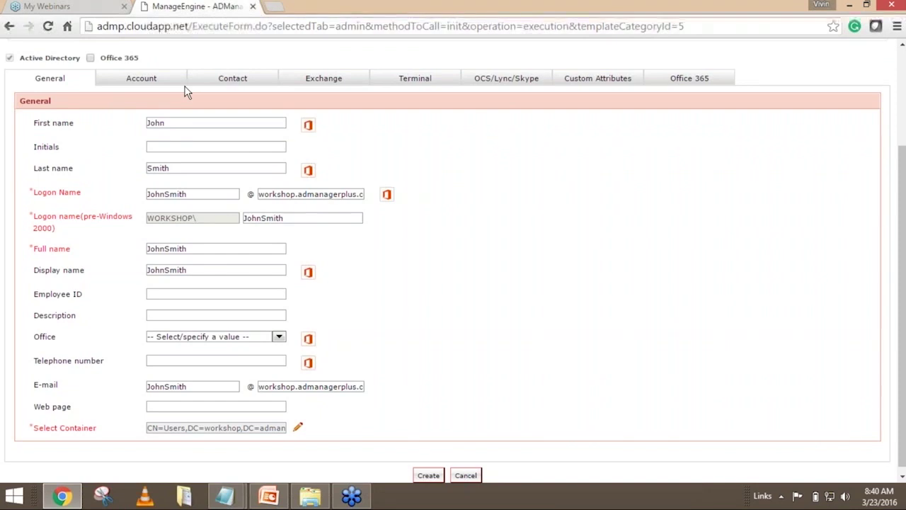
# In the Account settings, choose 'Type a password', then enter and confirm a custom password.
pyautogui.click(141, 76)
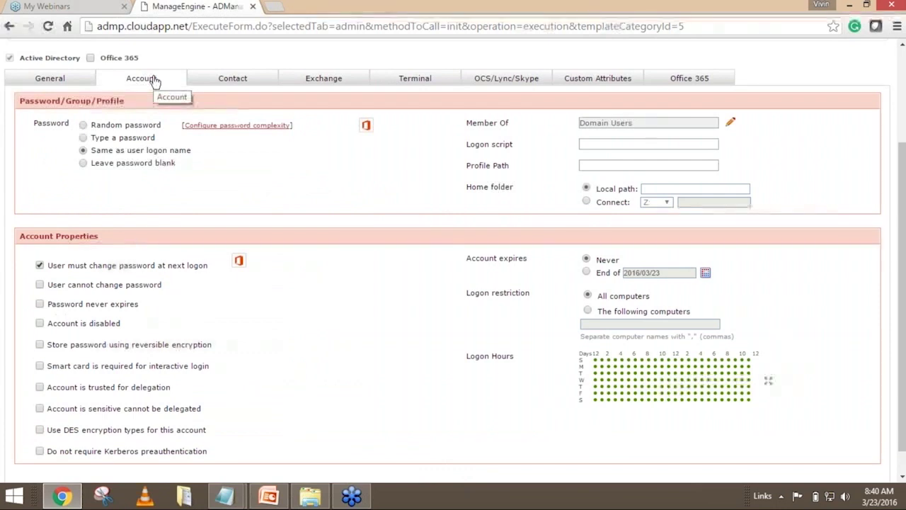
pyautogui.click(84, 137)
pyautogui.click(182, 150)
pyautogui.write('••••••••••')
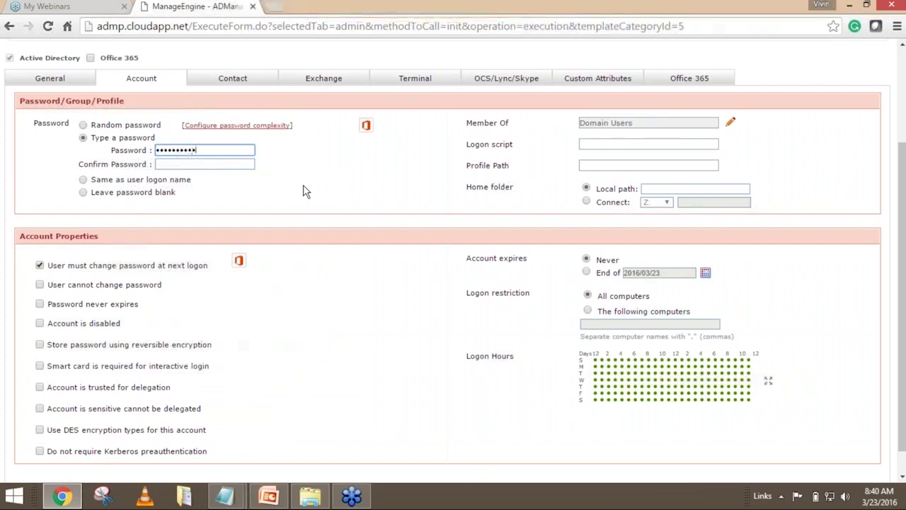
pyautogui.press('Tab')
pyautogui.write('•••••••')
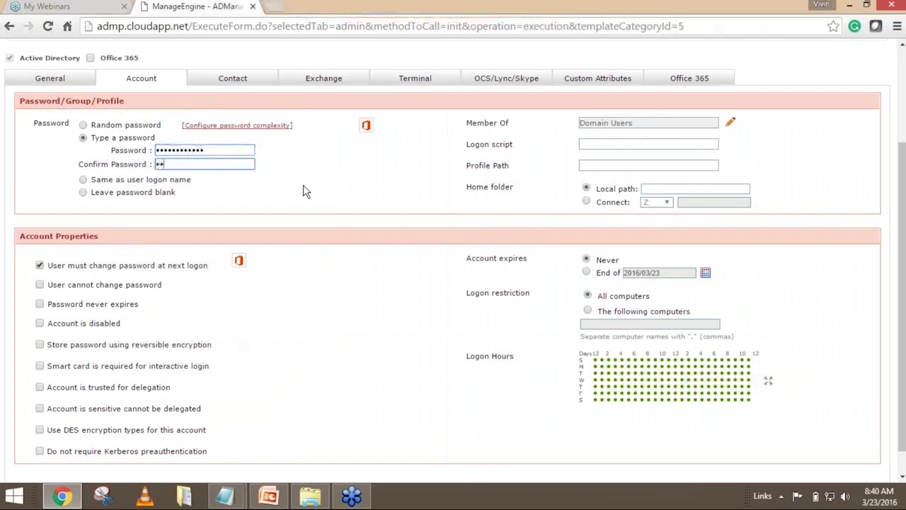
pyautogui.write('•••••')
pyautogui.click(307, 191)
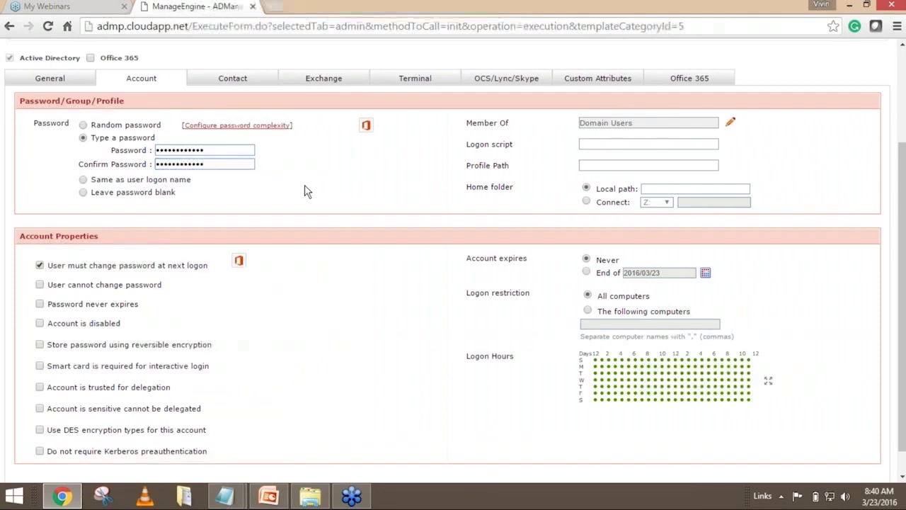
pyautogui.click(222, 149)
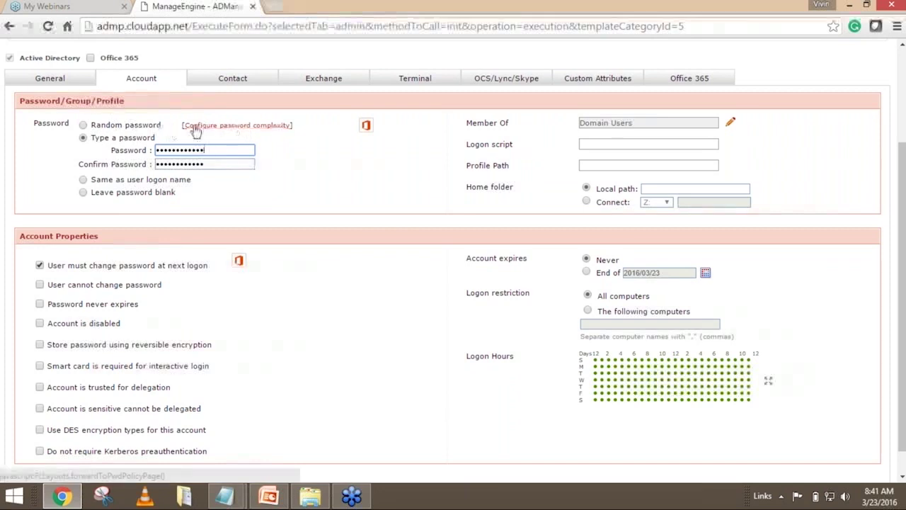
pyautogui.click(227, 126)
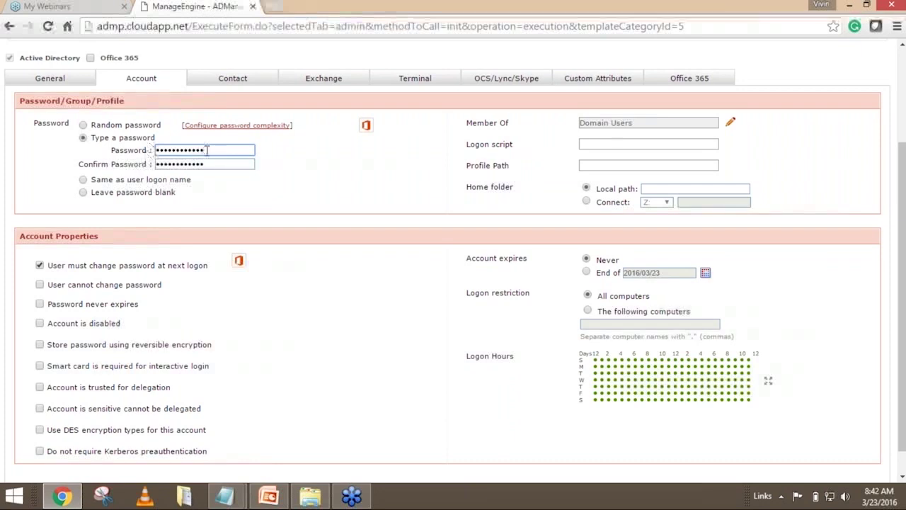
pyautogui.tripleClick(92, 138)
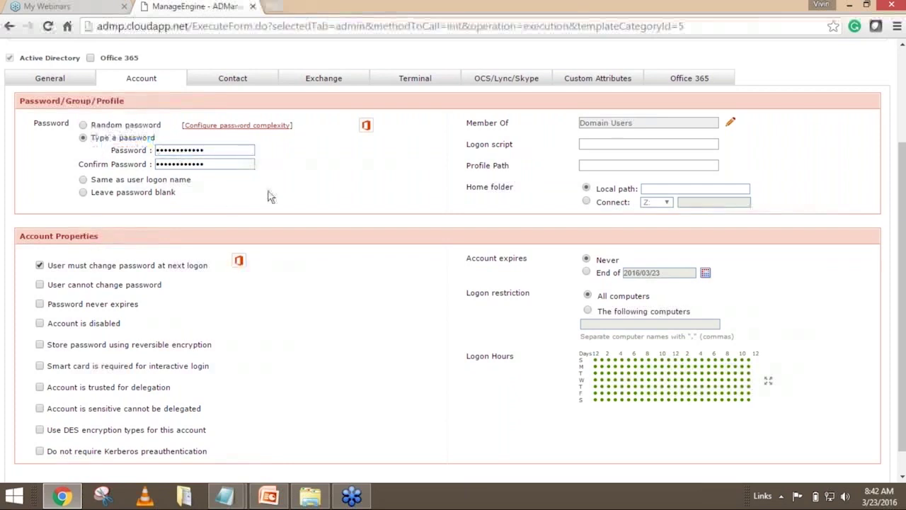
pyautogui.scroll(-1, 269, 197)
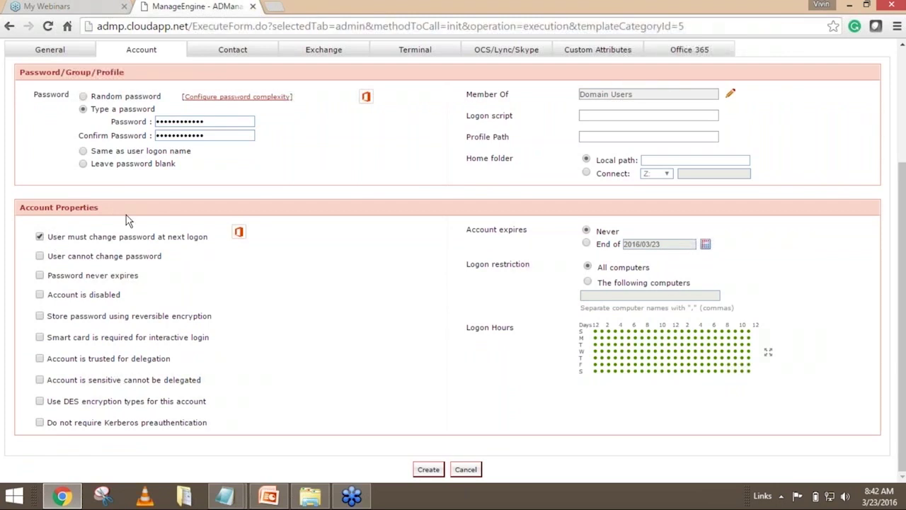
pyautogui.moveTo(212, 122); pyautogui.dragTo(156, 121)
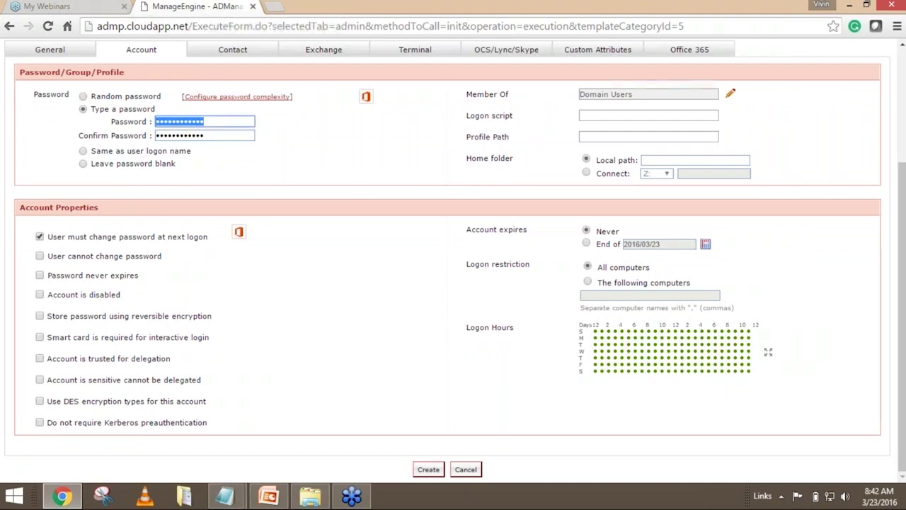
pyautogui.moveTo(217, 136); pyautogui.dragTo(151, 136)
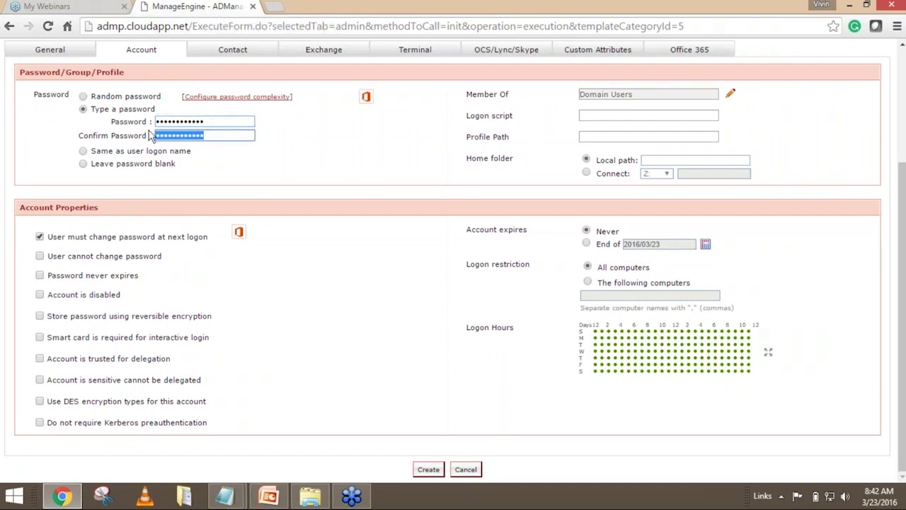
pyautogui.click(210, 122)
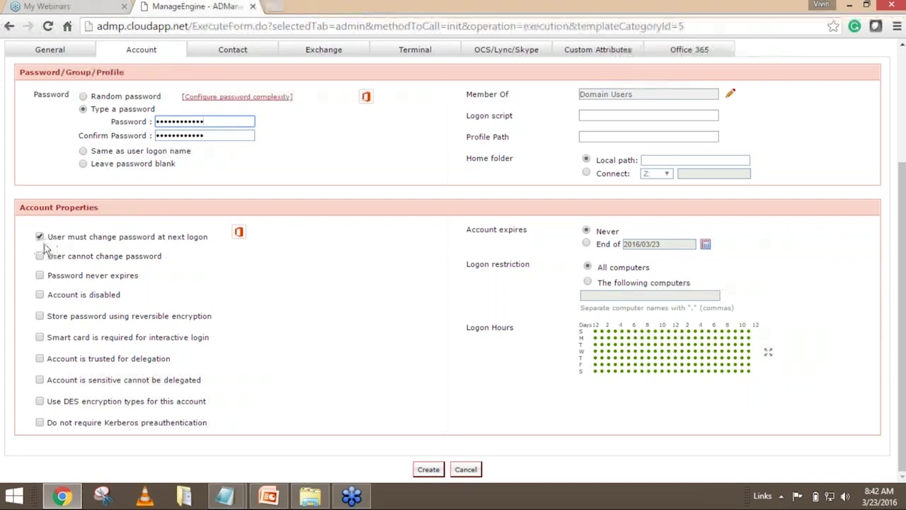
# Check 'Password never expires', leaving 'User must change password at next logon' checked.
pyautogui.moveTo(53, 240); pyautogui.dragTo(203, 243)
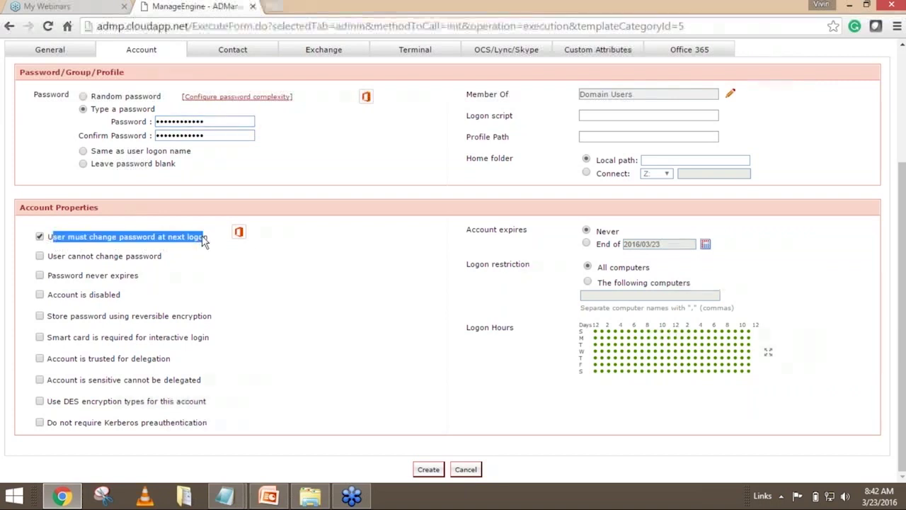
pyautogui.click(210, 245)
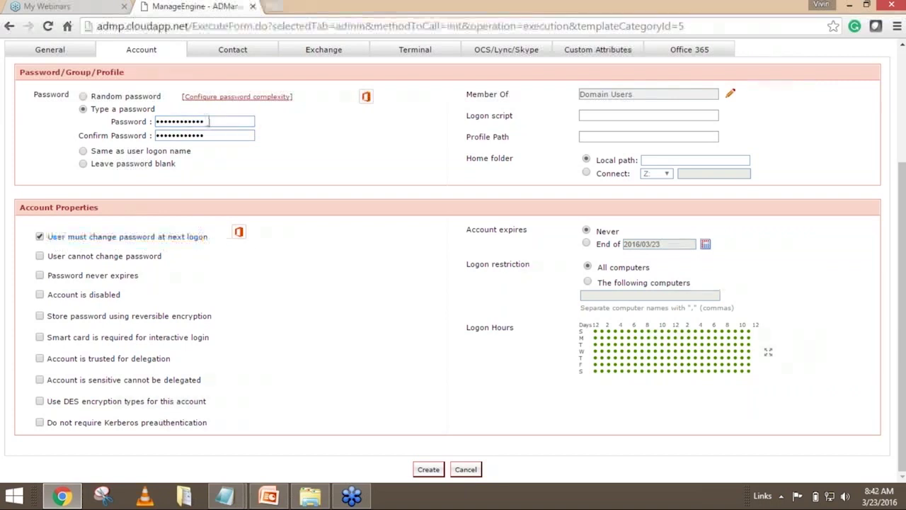
pyautogui.doubleClick(167, 121)
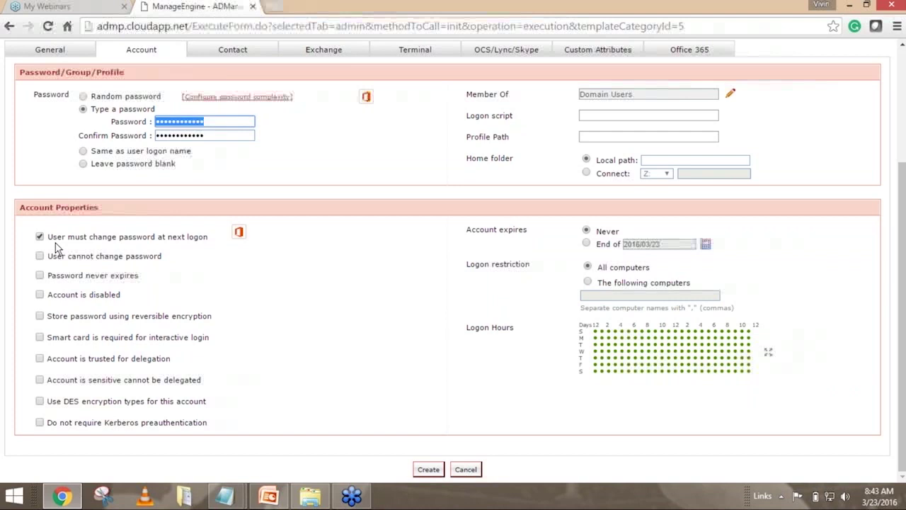
pyautogui.click(40, 276)
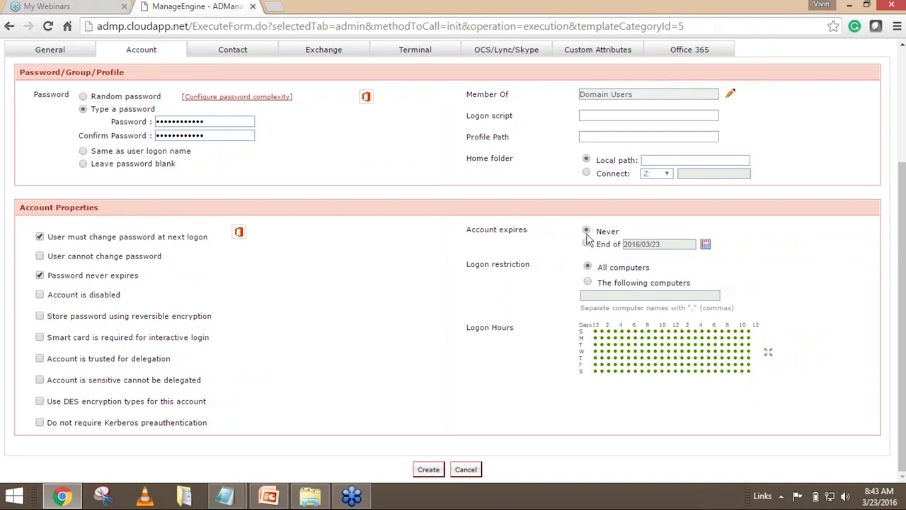
pyautogui.moveTo(597, 236); pyautogui.dragTo(625, 233)
pyautogui.click(657, 232)
# Move the account's 'End of' expiry date to 2016/04/23, then set Account expires back to Never.
pyautogui.click(587, 244)
pyautogui.click(706, 245)
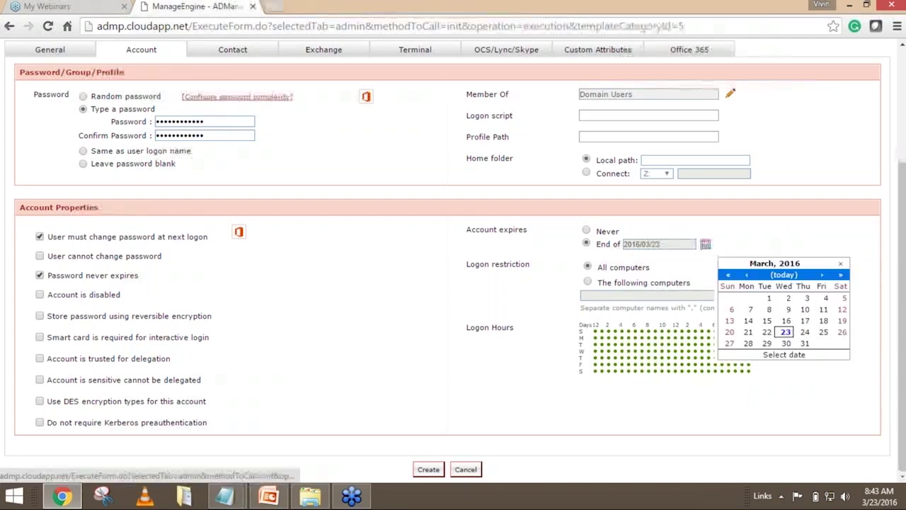
pyautogui.click(833, 274)
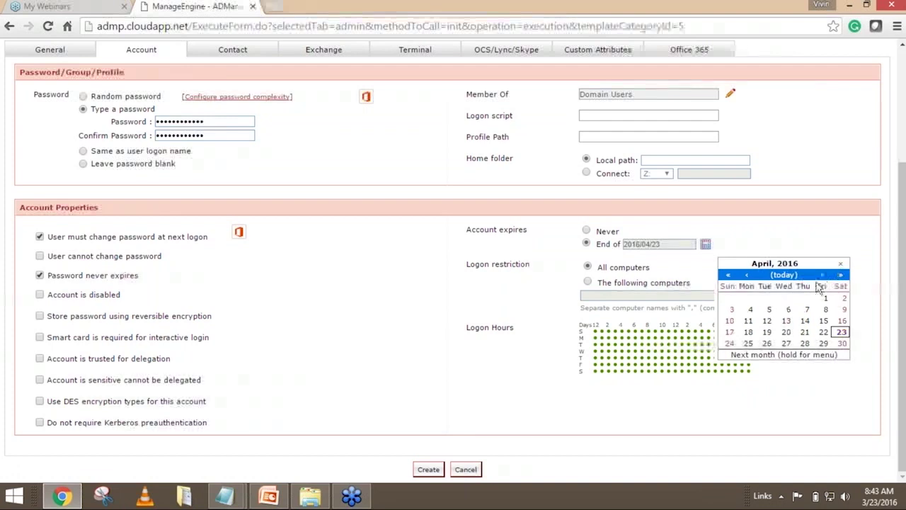
pyautogui.click(840, 263)
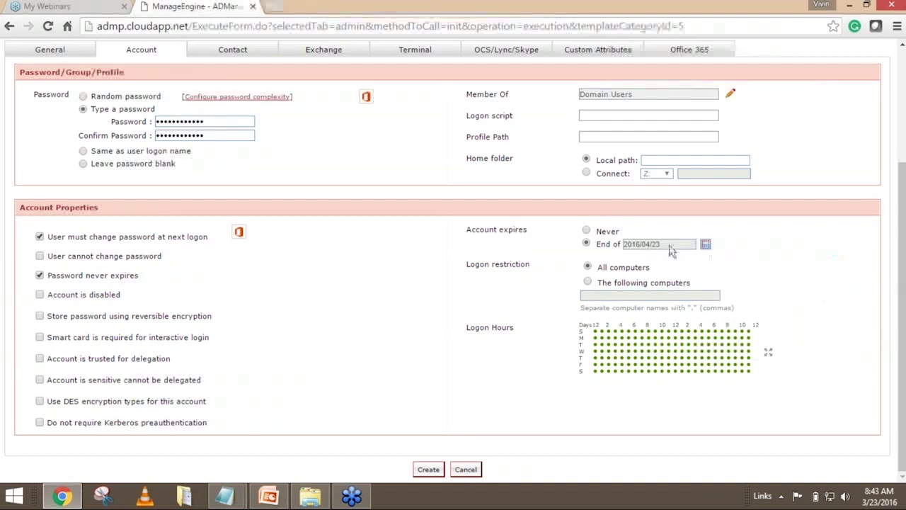
pyautogui.click(586, 231)
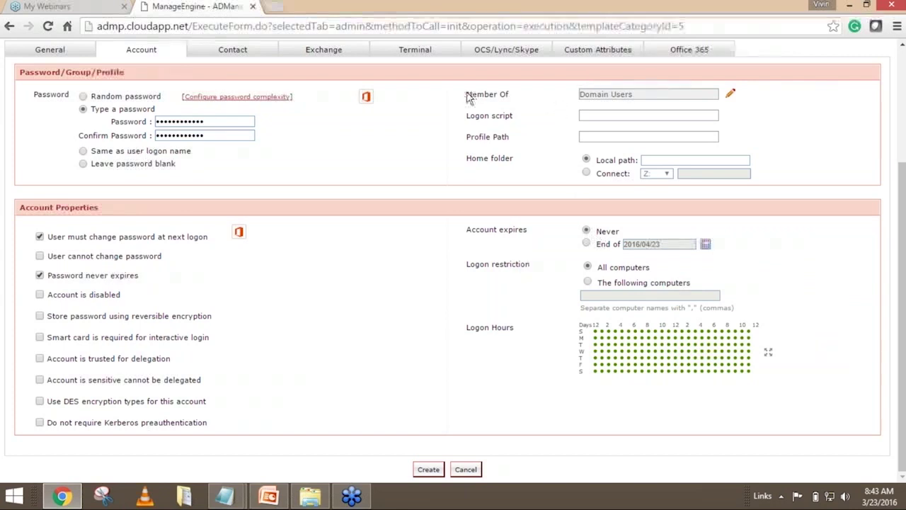
pyautogui.moveTo(469, 94); pyautogui.dragTo(513, 101)
# Bring up Select Groups and review available groups against the assigned Domain Users group.
pyautogui.click(513, 101)
pyautogui.scroll(1, 526, 135)
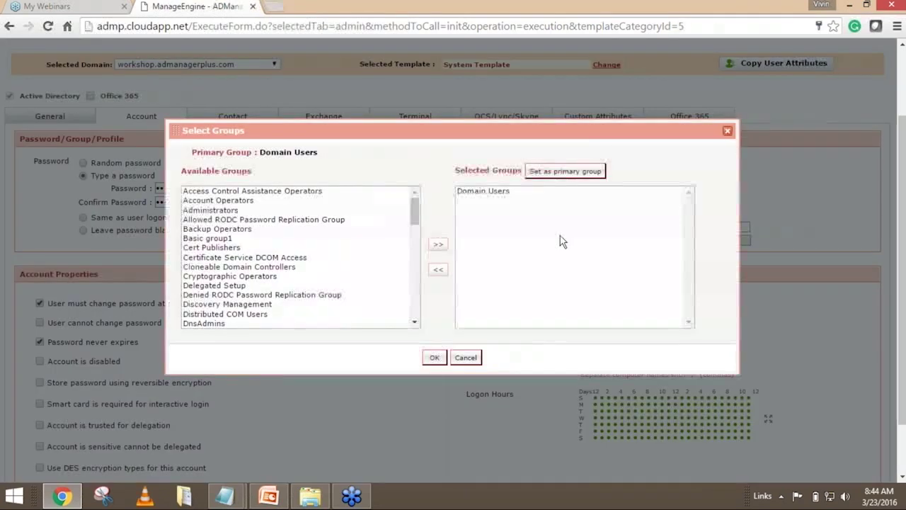
pyautogui.moveTo(259, 175); pyautogui.dragTo(186, 172)
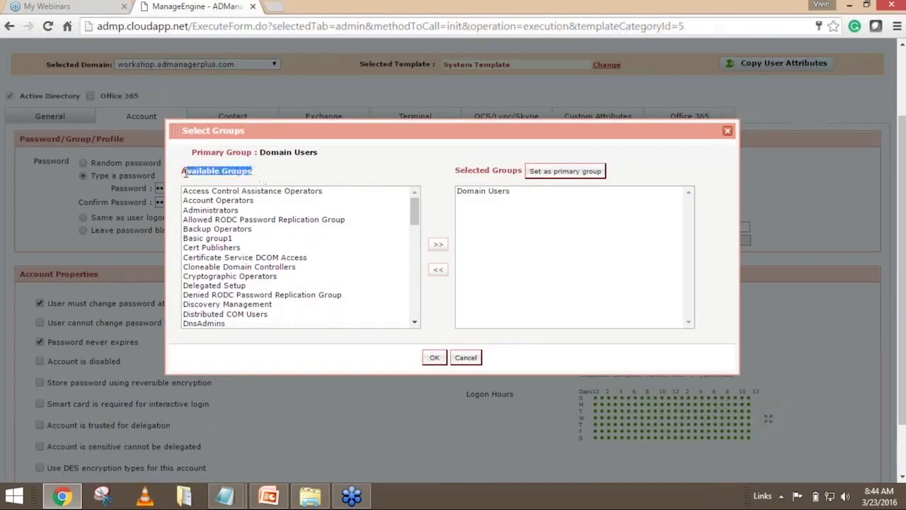
pyautogui.moveTo(520, 171); pyautogui.dragTo(465, 173)
pyautogui.click(489, 192)
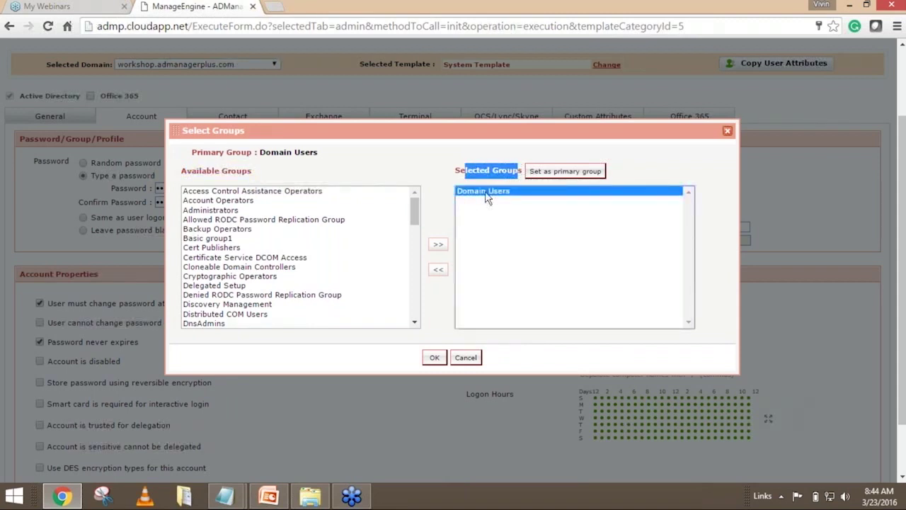
pyautogui.click(444, 185)
pyautogui.click(500, 194)
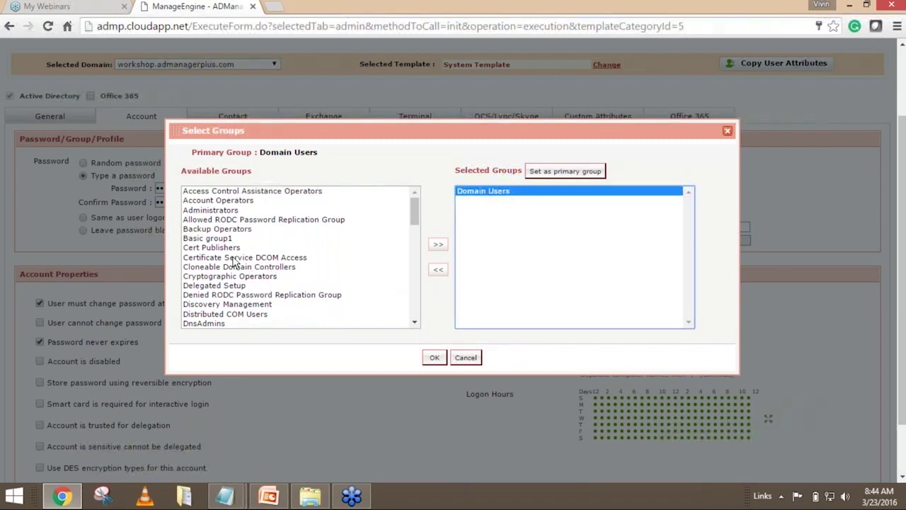
# Add Basic group1, Cryptographic Operators, Denied RODC Password Replication Group and Discovery Management, then confirm.
pyautogui.click(213, 238)
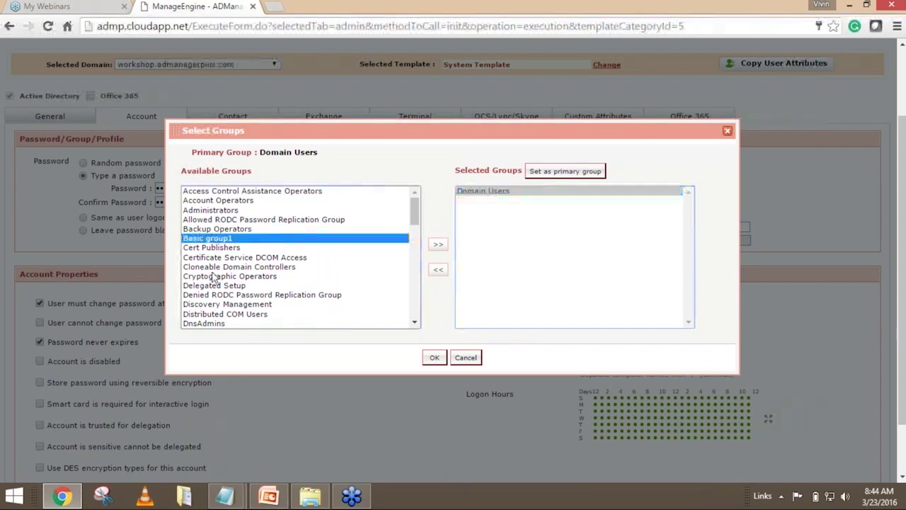
pyautogui.keyDown('ctrl'); pyautogui.click(217, 276); pyautogui.keyUp('ctrl')
pyautogui.keyDown('ctrl'); pyautogui.click(217, 294); pyautogui.keyUp('ctrl')
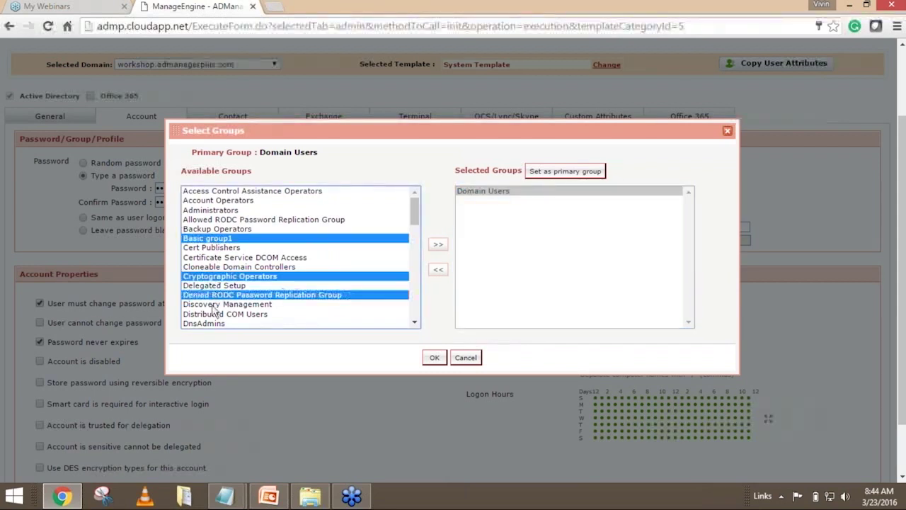
pyautogui.keyDown('ctrl'); pyautogui.click(217, 305); pyautogui.keyUp('ctrl')
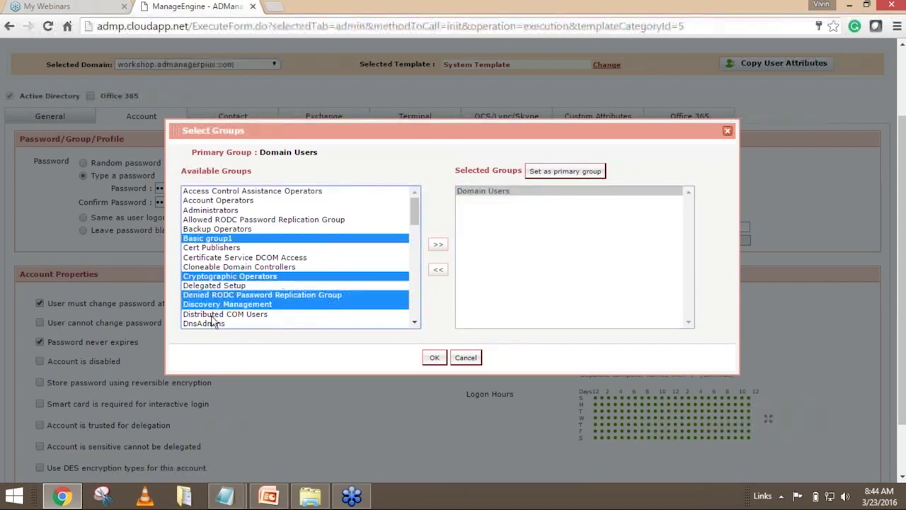
pyautogui.click(438, 245)
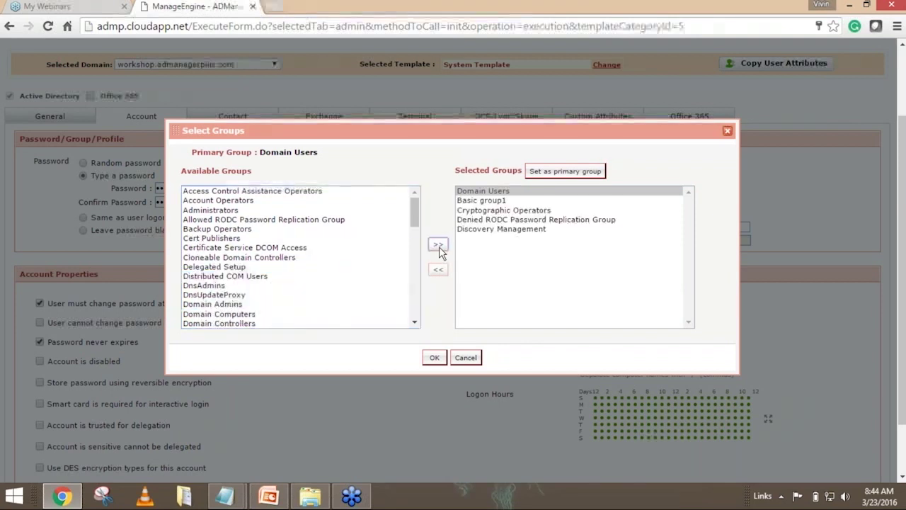
pyautogui.click(434, 358)
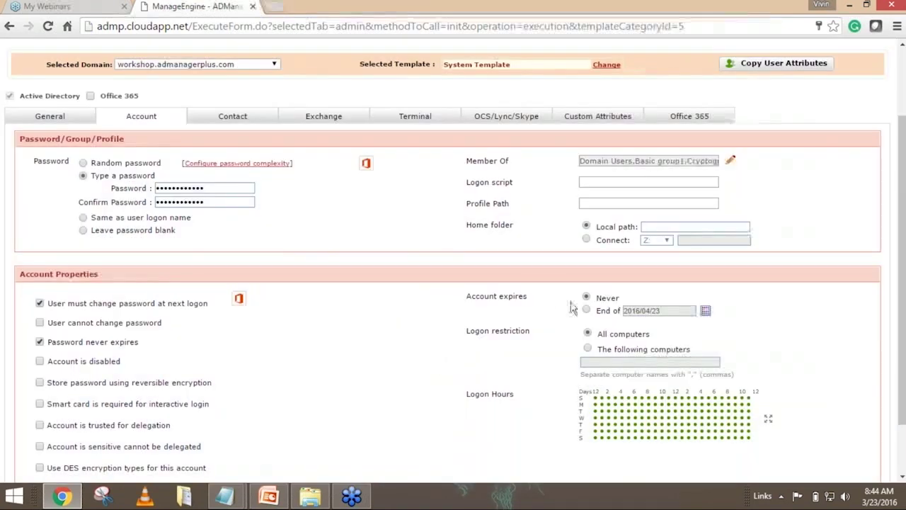
pyautogui.moveTo(465, 186); pyautogui.dragTo(534, 208)
pyautogui.moveTo(510, 240); pyautogui.dragTo(494, 230)
pyautogui.click(502, 228)
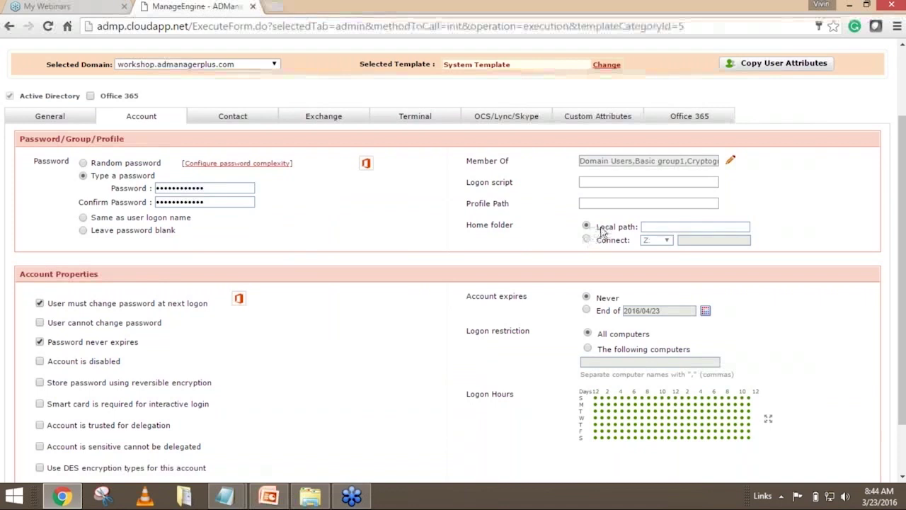
pyautogui.moveTo(596, 227); pyautogui.dragTo(628, 242)
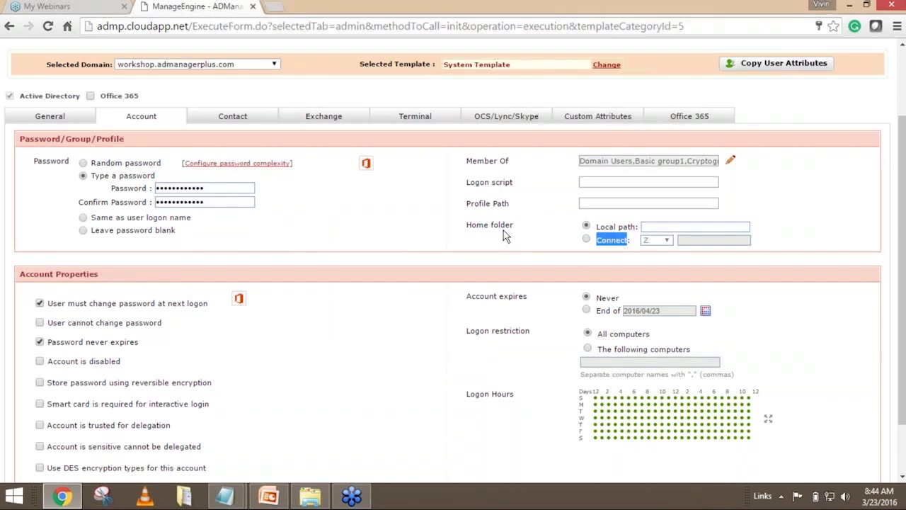
pyautogui.scroll(-2, 453, 283)
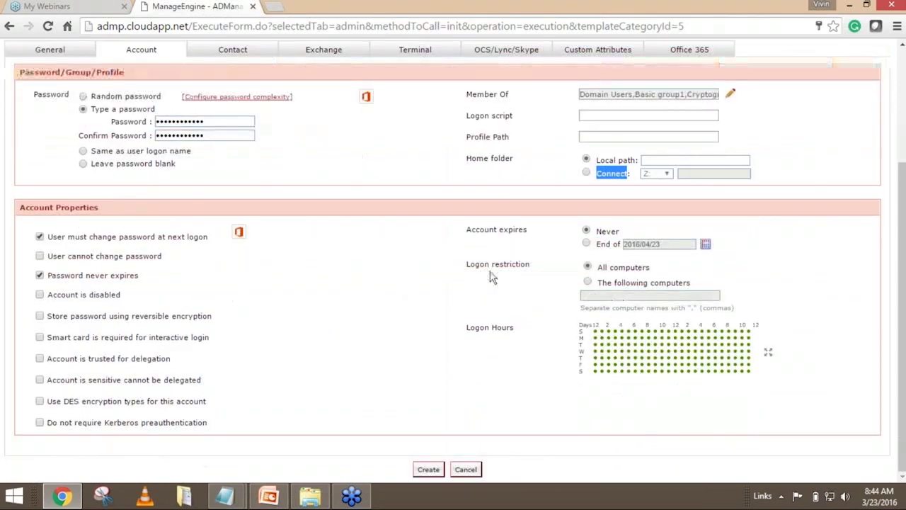
pyautogui.scroll(2, 491, 277)
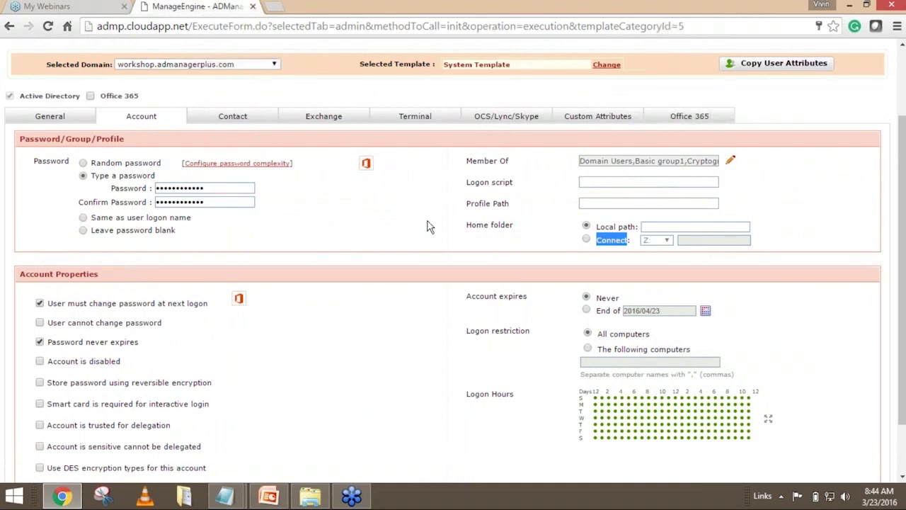
pyautogui.scroll(-2, 428, 227)
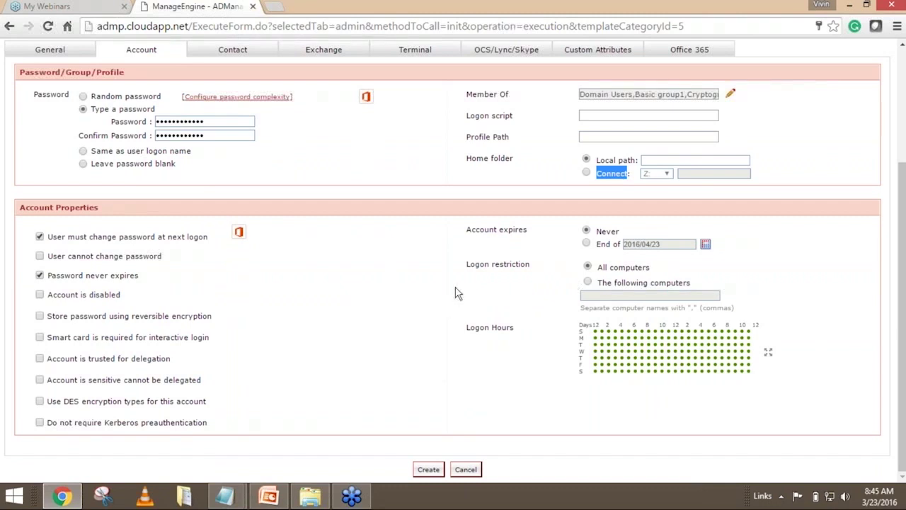
pyautogui.moveTo(596, 274); pyautogui.dragTo(657, 273)
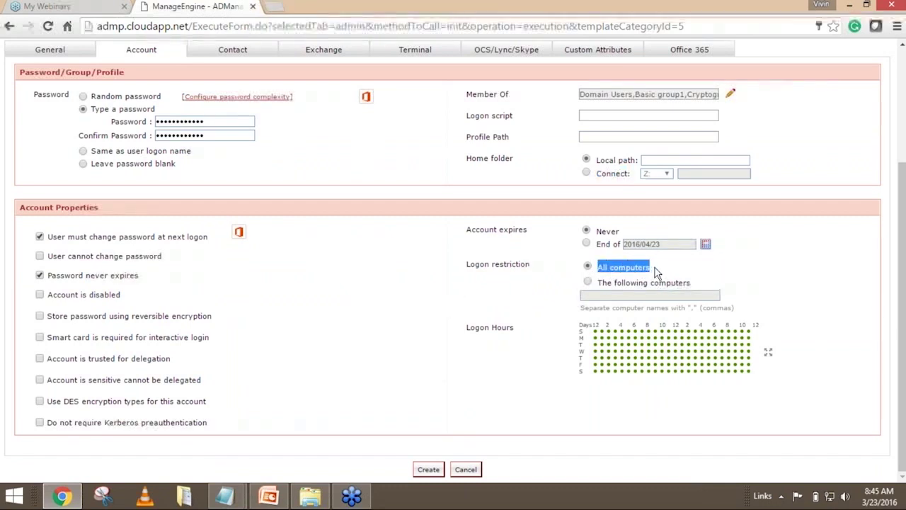
pyautogui.click(656, 272)
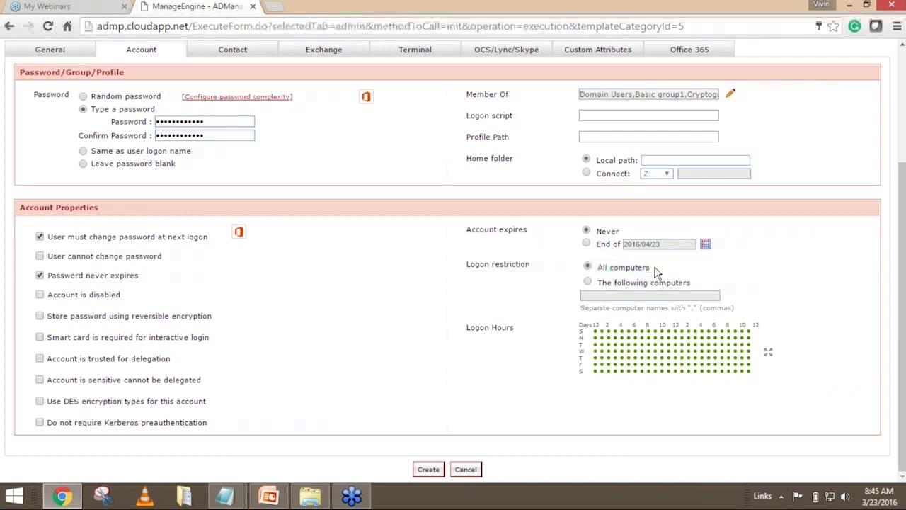
pyautogui.click(591, 285)
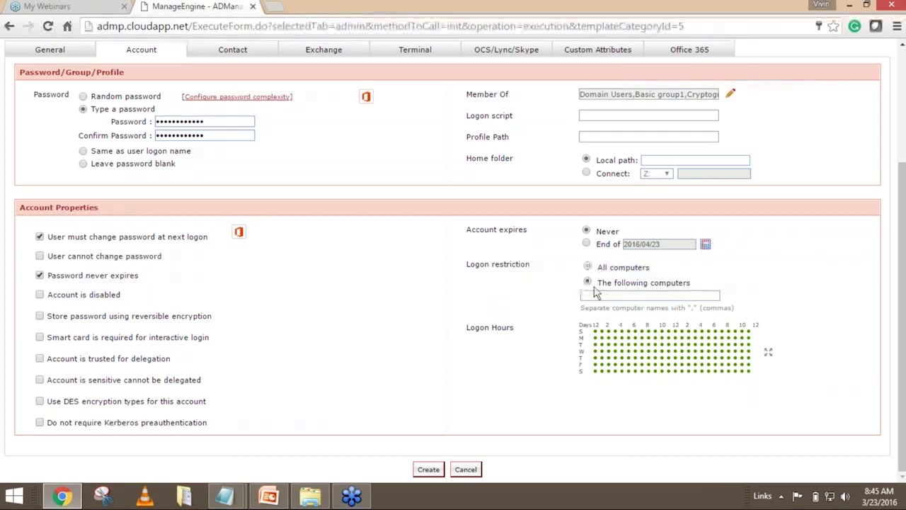
pyautogui.moveTo(597, 283); pyautogui.dragTo(645, 306)
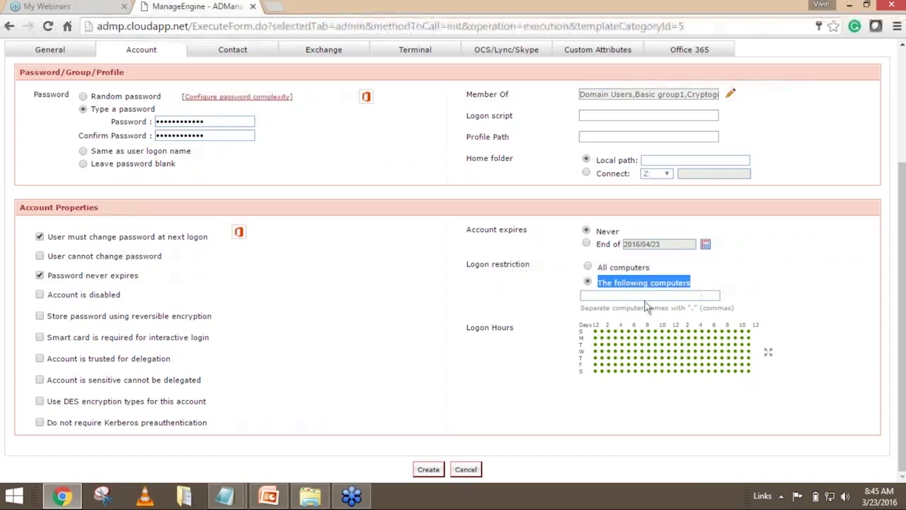
pyautogui.click(609, 298)
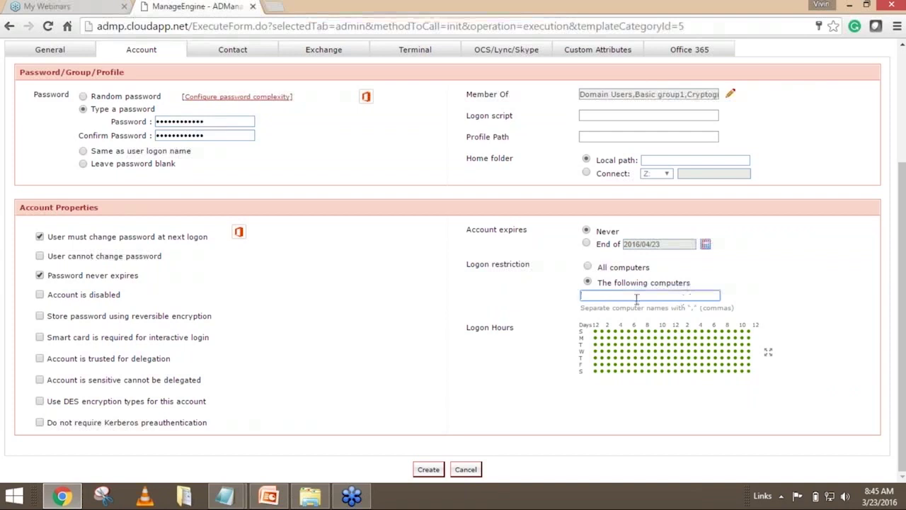
pyautogui.click(587, 266)
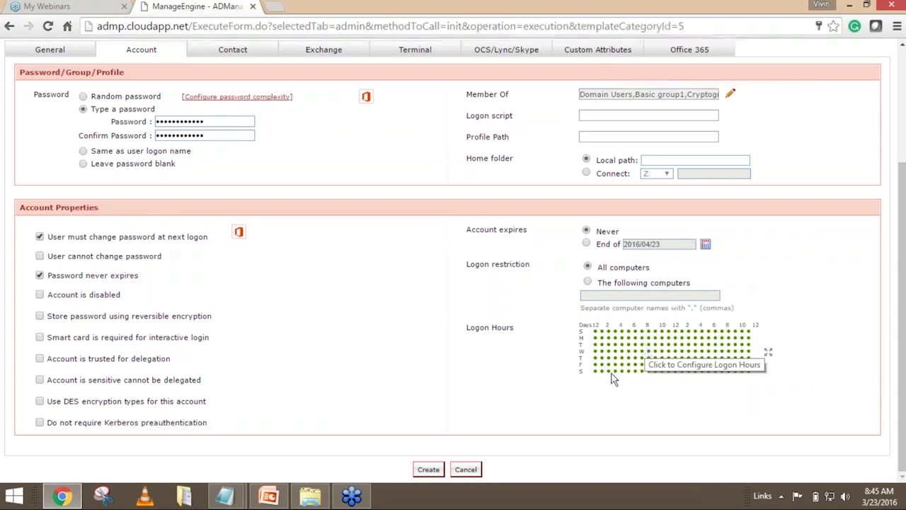
# In the expanded Logon Hours grid, deny logon Monday about 5–10 pm and Tuesday 6–9 pm.
pyautogui.moveTo(475, 330); pyautogui.dragTo(541, 382)
pyautogui.click(685, 358)
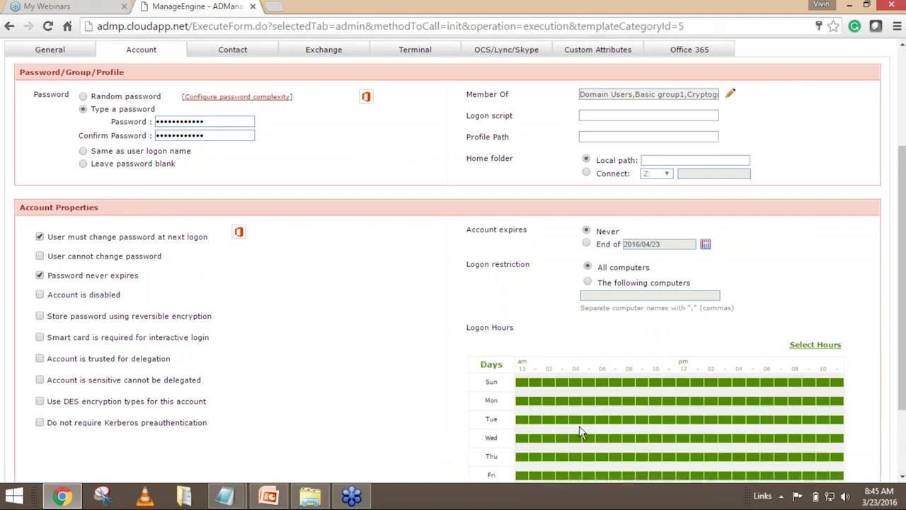
pyautogui.scroll(-2, 644, 328)
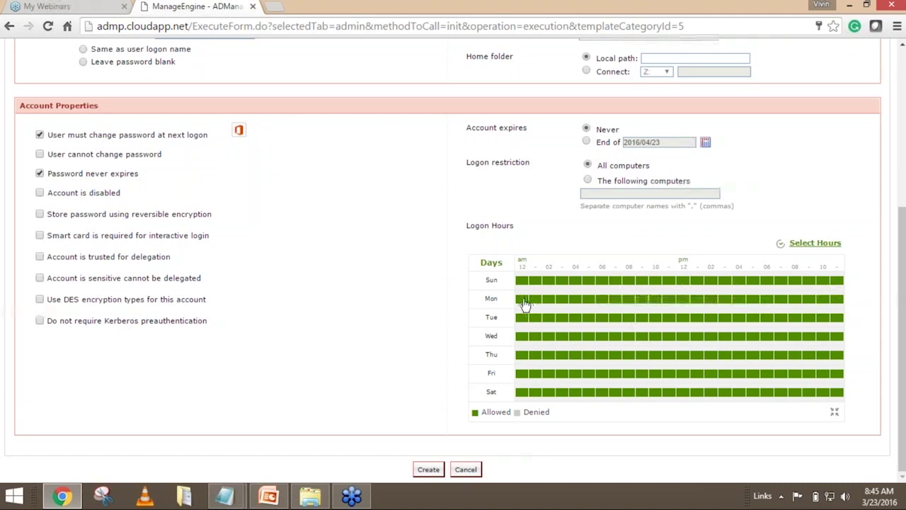
pyautogui.click(765, 300)
pyautogui.click(781, 301)
pyautogui.click(794, 301)
pyautogui.click(822, 301)
pyautogui.click(807, 301)
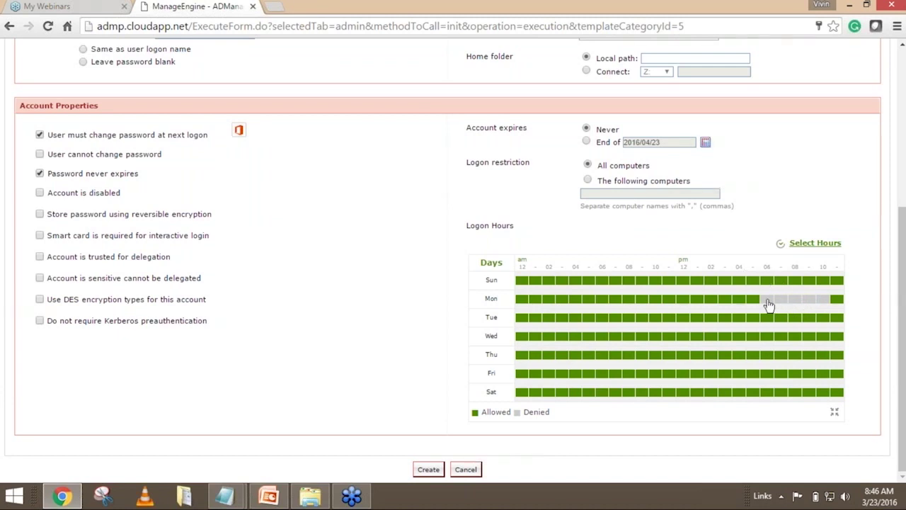
pyautogui.moveTo(766, 320); pyautogui.dragTo(807, 318)
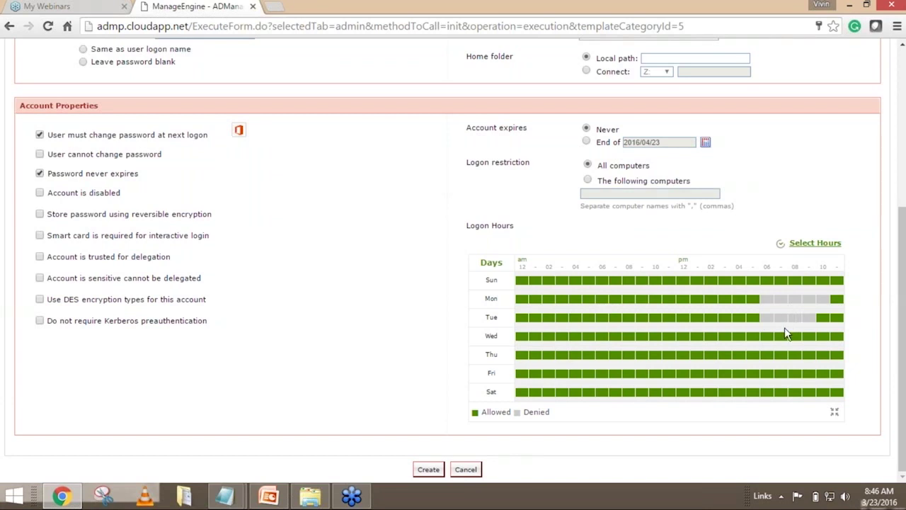
pyautogui.scroll(4, 686, 382)
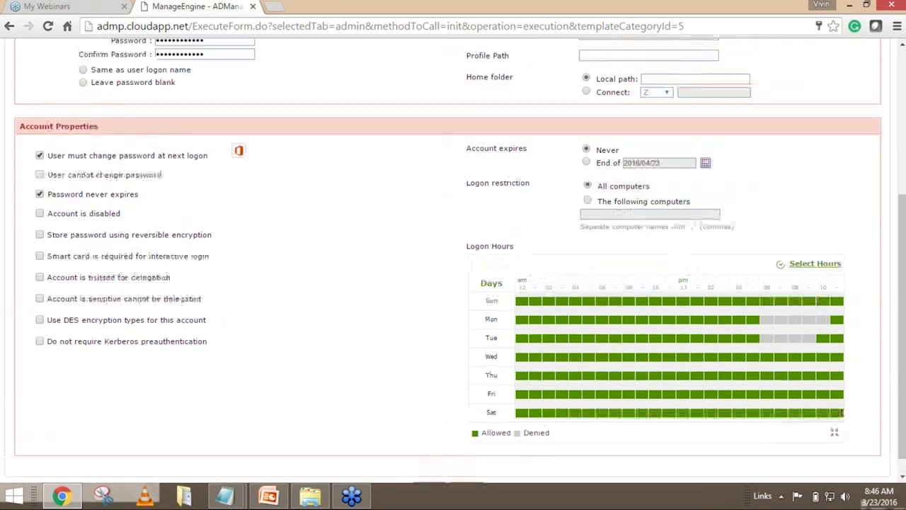
# Acknowledge the Password never expires alert, look over the Contact details, then go to Exchange settings.
pyautogui.scroll(-1, 433, 319)
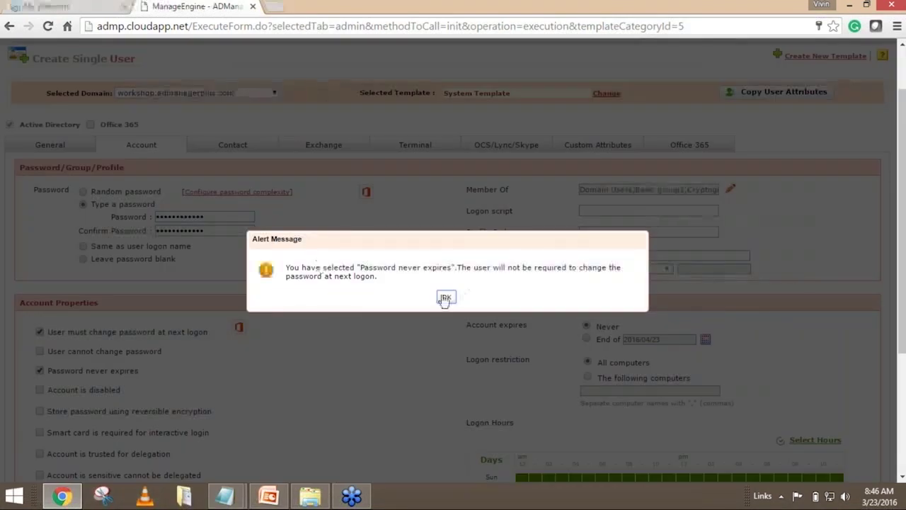
pyautogui.click(445, 296)
pyautogui.scroll(-1, 205, 263)
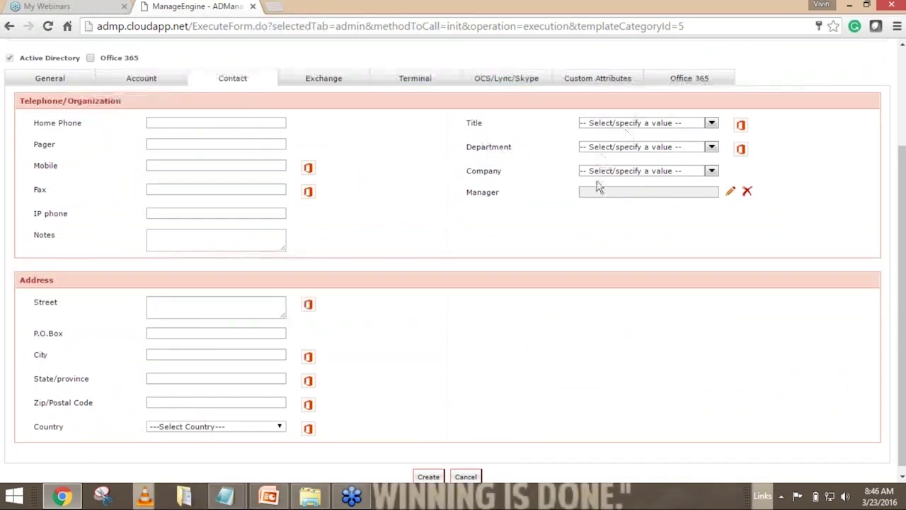
pyautogui.doubleClick(511, 195)
pyautogui.click(517, 196)
pyautogui.click(320, 80)
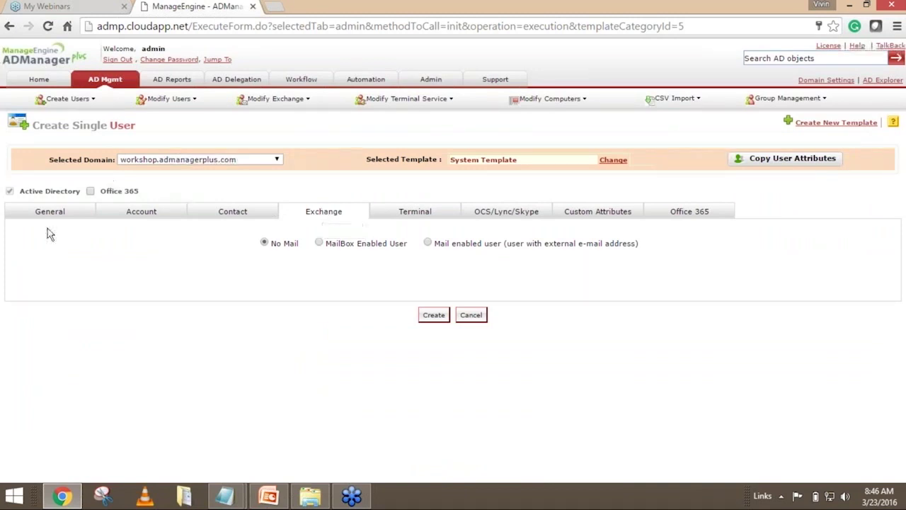
pyautogui.click(319, 243)
pyautogui.scroll(-3, 247, 168)
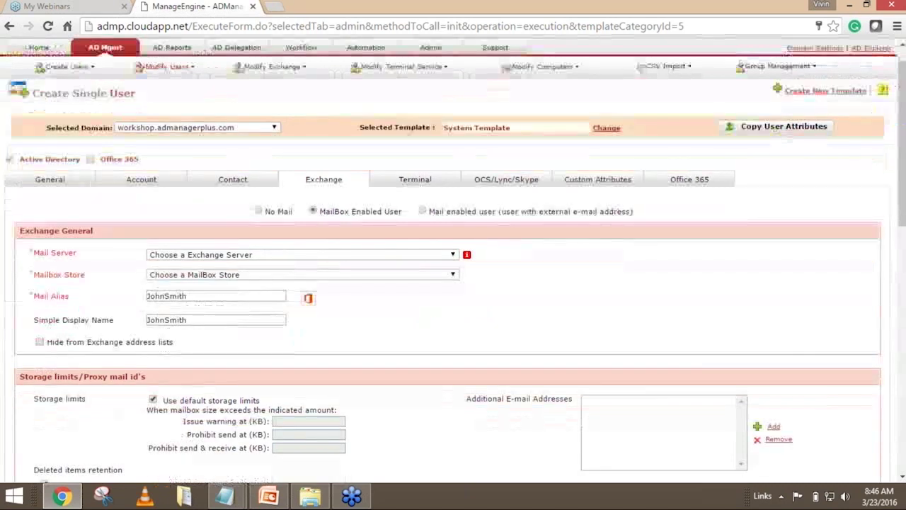
pyautogui.click(239, 154)
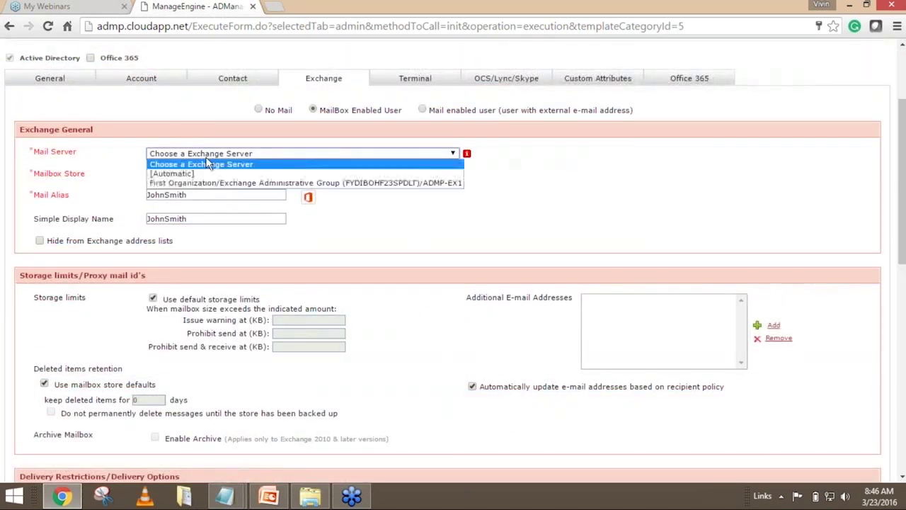
pyautogui.click(198, 183)
pyautogui.click(202, 176)
pyautogui.click(201, 192)
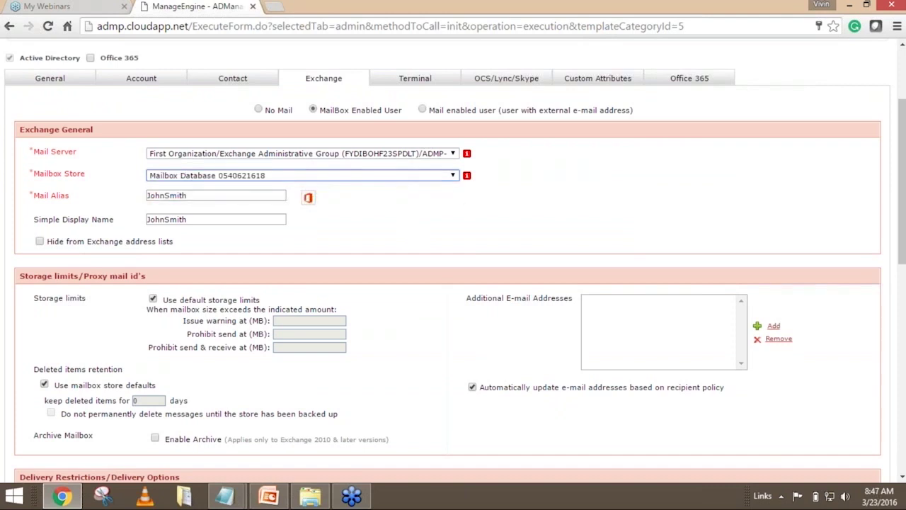
# Review the auto-filled mail alias and simple display name values.
pyautogui.click(185, 195)
pyautogui.doubleClick(185, 195)
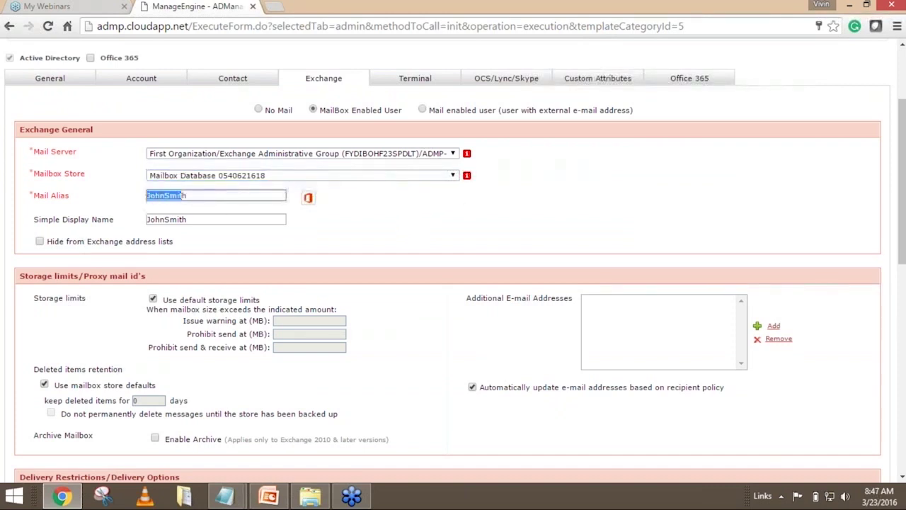
pyautogui.click(195, 219)
pyautogui.doubleClick(195, 218)
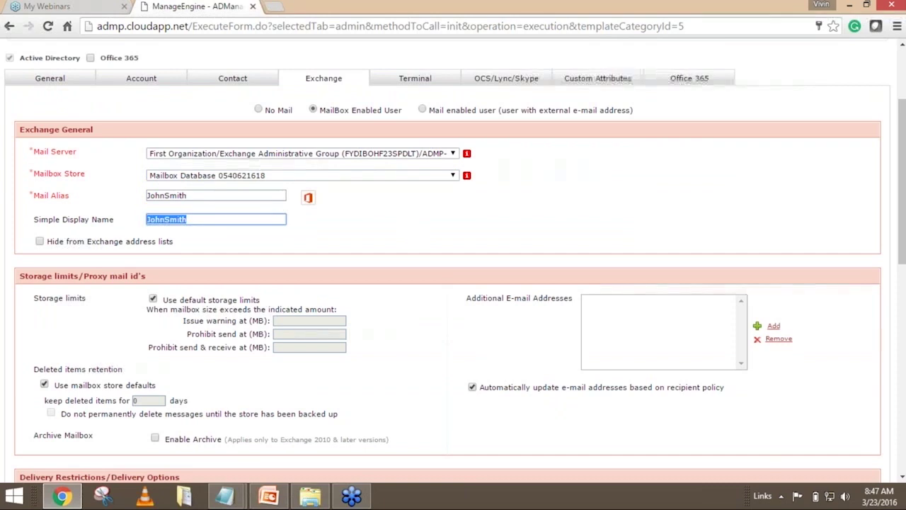
pyautogui.click(339, 220)
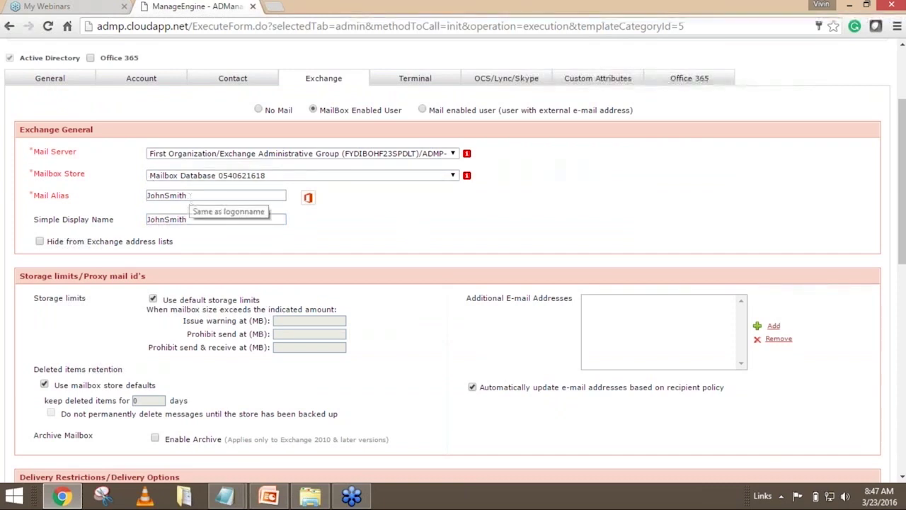
pyautogui.scroll(1, 627, 106)
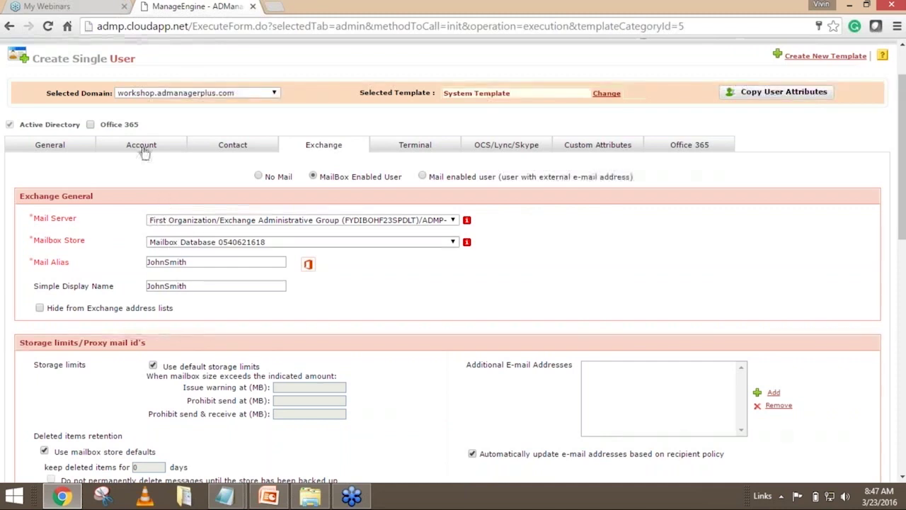
pyautogui.scroll(-1, 645, 253)
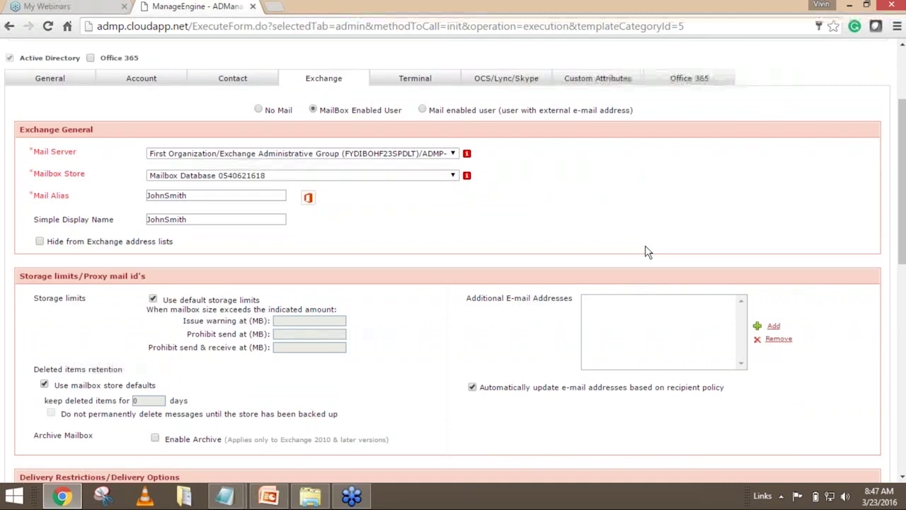
pyautogui.scroll(2, 645, 252)
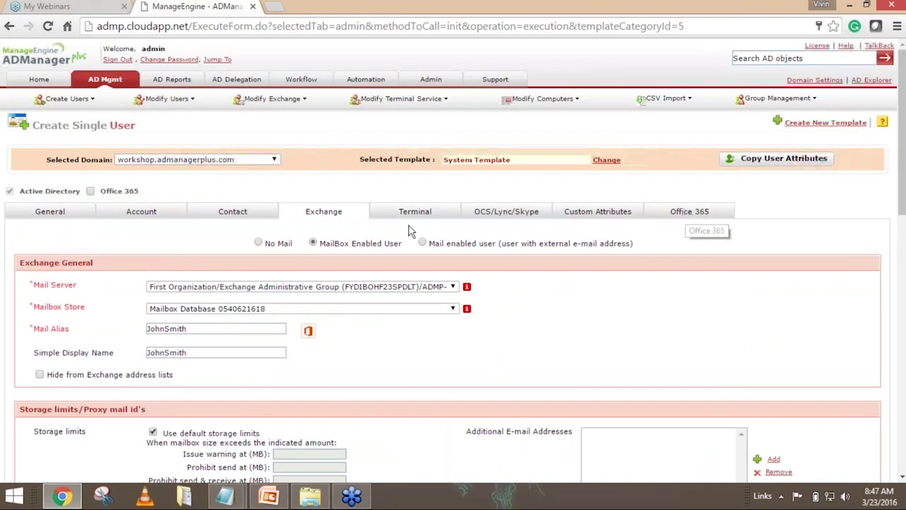
pyautogui.scroll(-4, 388, 228)
pyautogui.scroll(2, 388, 227)
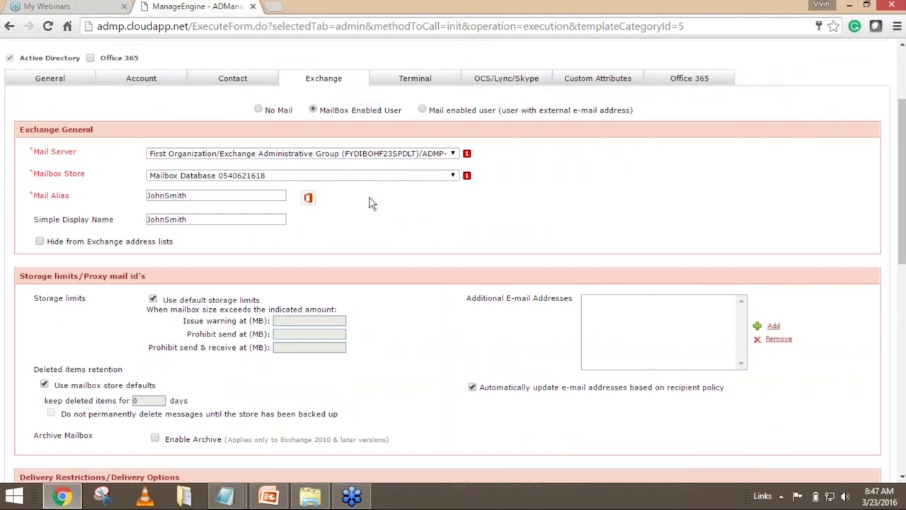
pyautogui.scroll(-2, 417, 190)
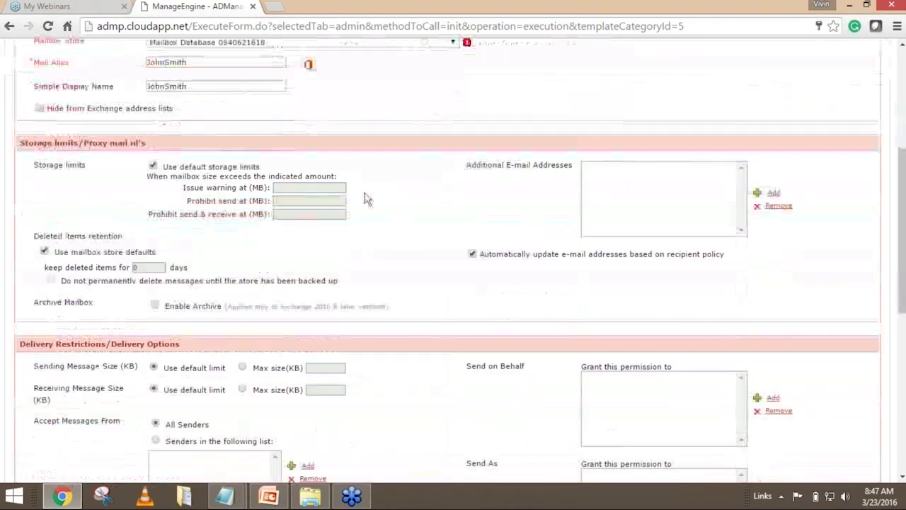
pyautogui.moveTo(48, 143); pyautogui.dragTo(149, 143)
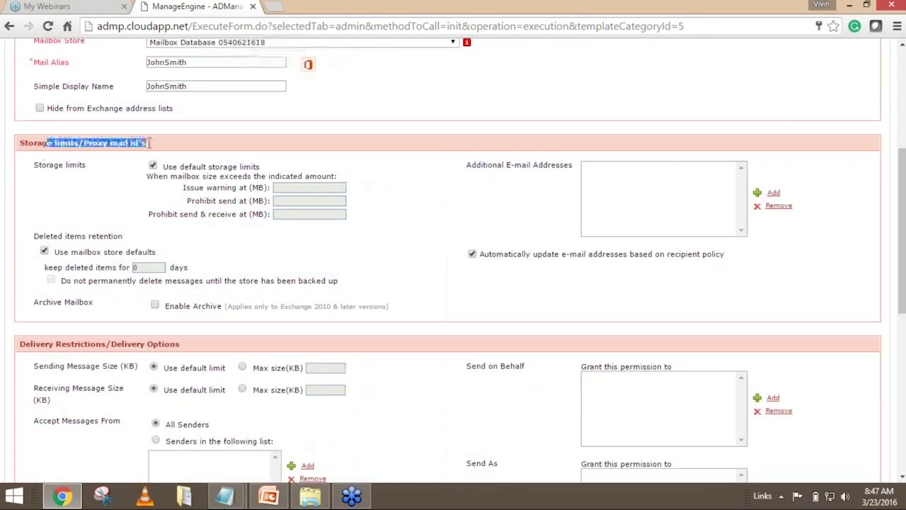
pyautogui.scroll(-1, 439, 161)
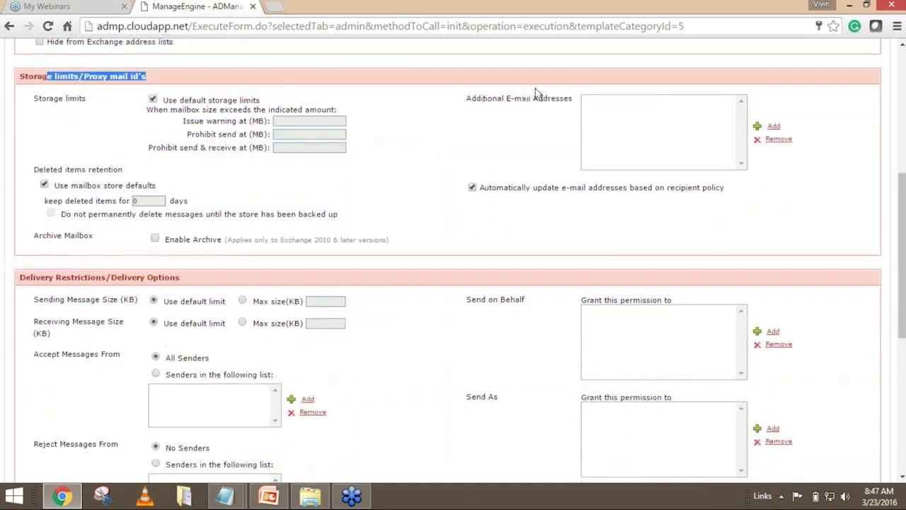
pyautogui.scroll(-2, 469, 145)
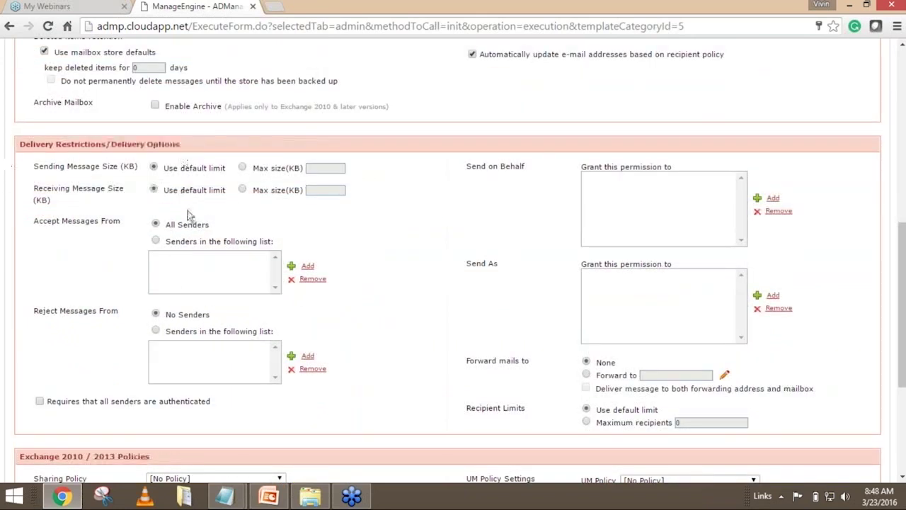
pyautogui.scroll(-3, 302, 182)
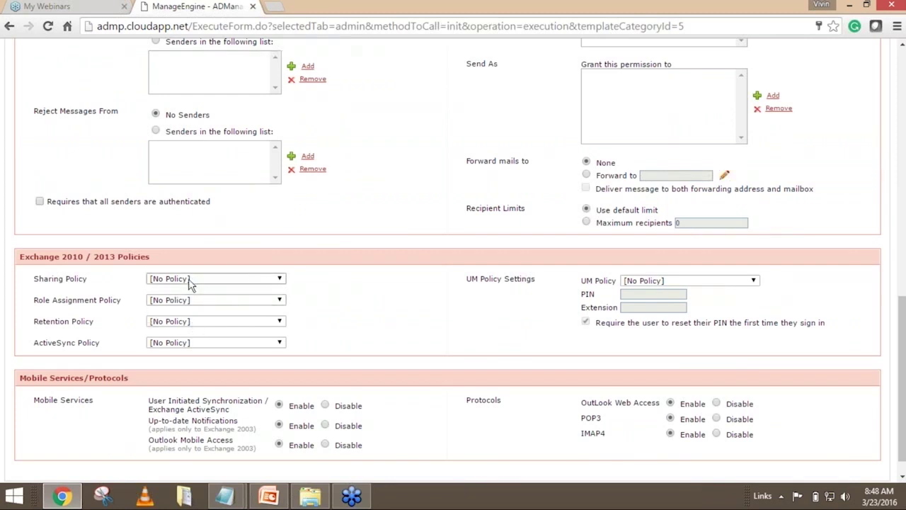
pyautogui.moveTo(25, 256); pyautogui.dragTo(150, 257)
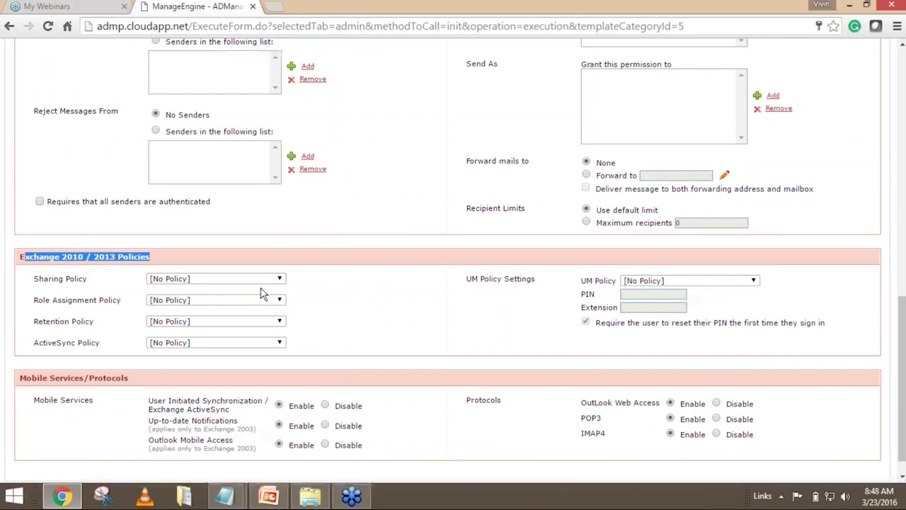
pyautogui.scroll(-1, 274, 280)
pyautogui.scroll(-1, 274, 280)
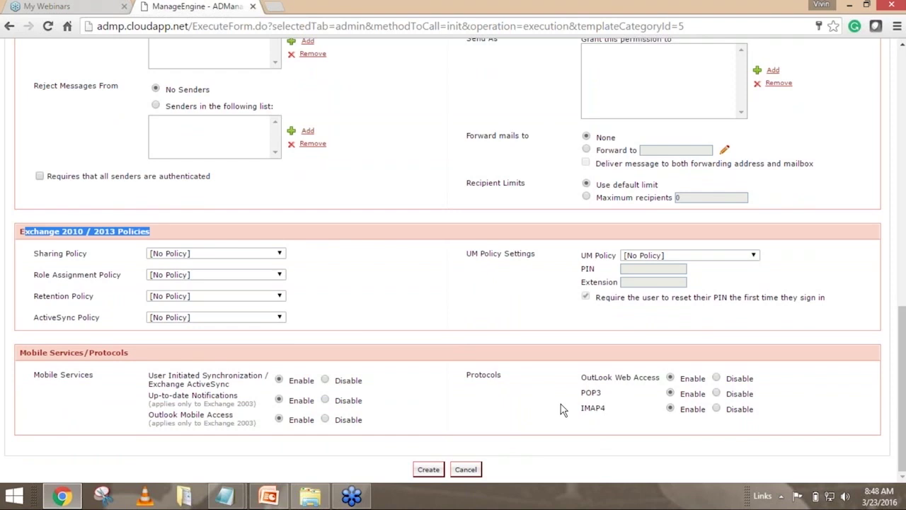
pyautogui.scroll(12, 559, 409)
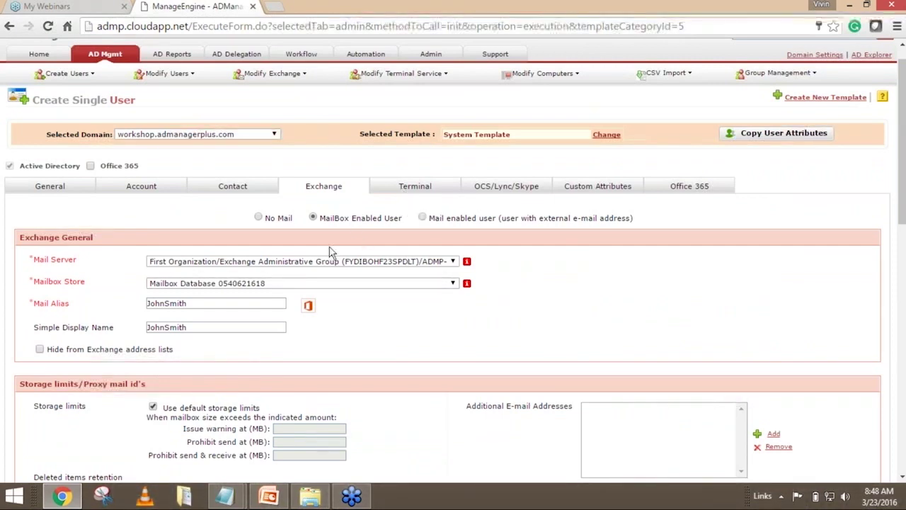
# Enable Skype for Business/Lync for the user, then review the Lync server list and SIP URI format.
pyautogui.click(258, 218)
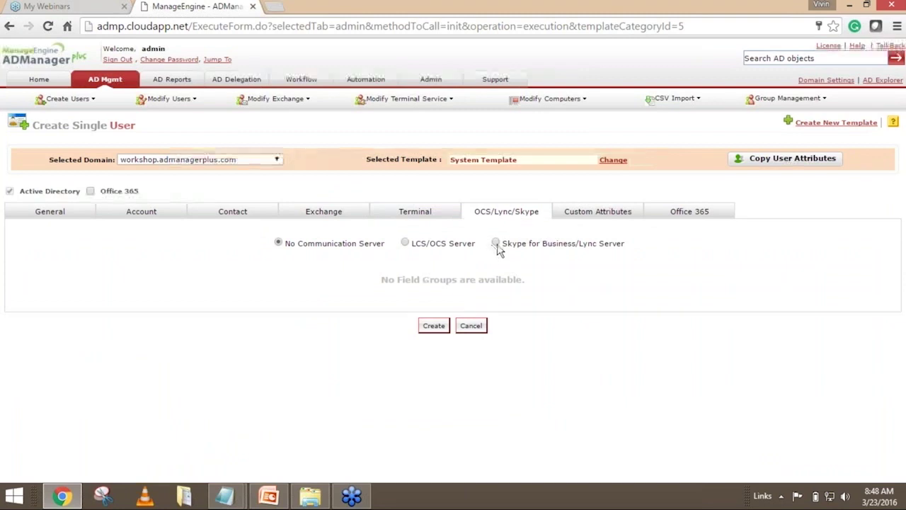
pyautogui.click(496, 243)
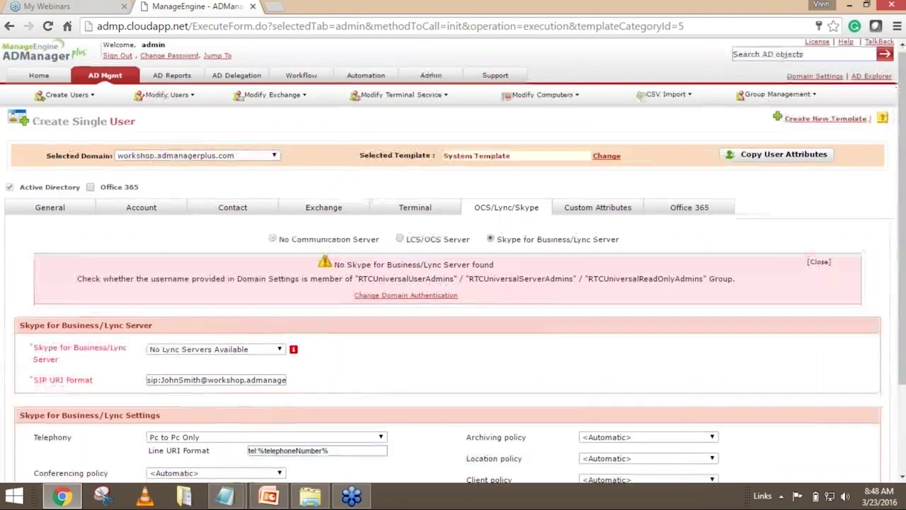
pyautogui.scroll(-2, 499, 247)
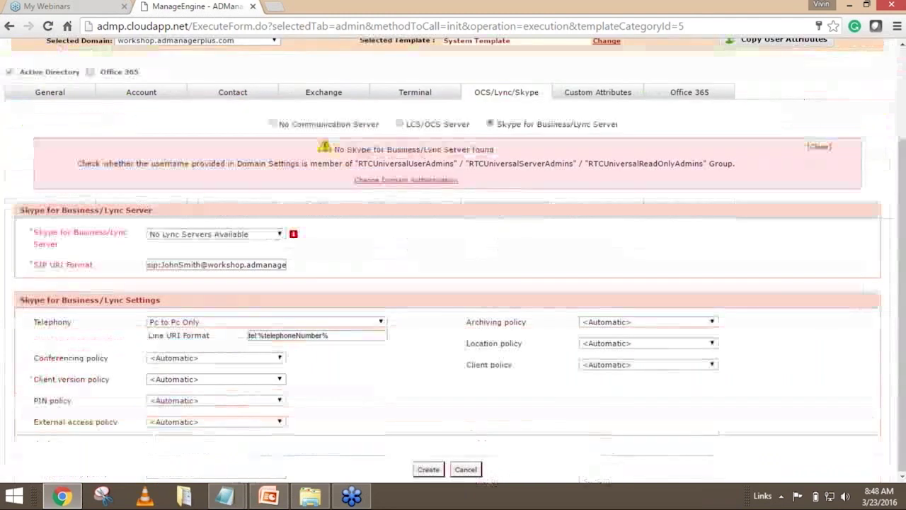
pyautogui.click(234, 239)
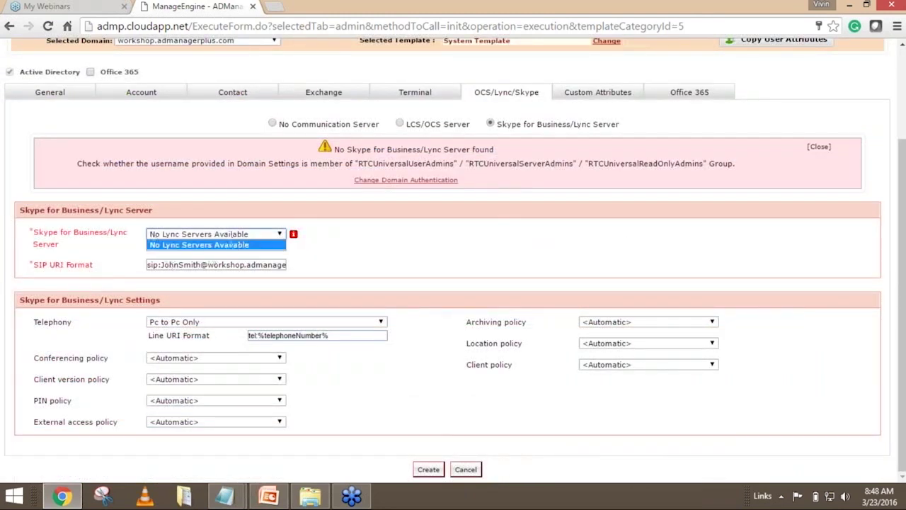
pyautogui.click(259, 273)
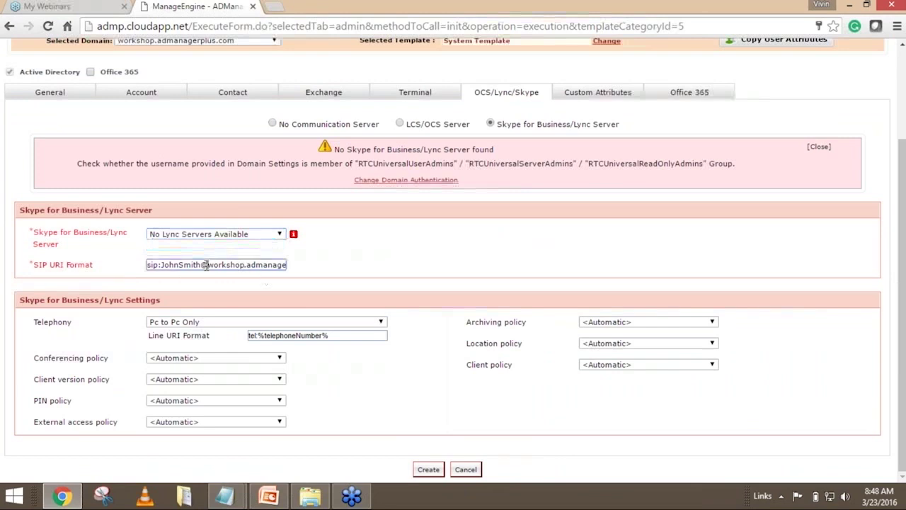
pyautogui.tripleClick(239, 264)
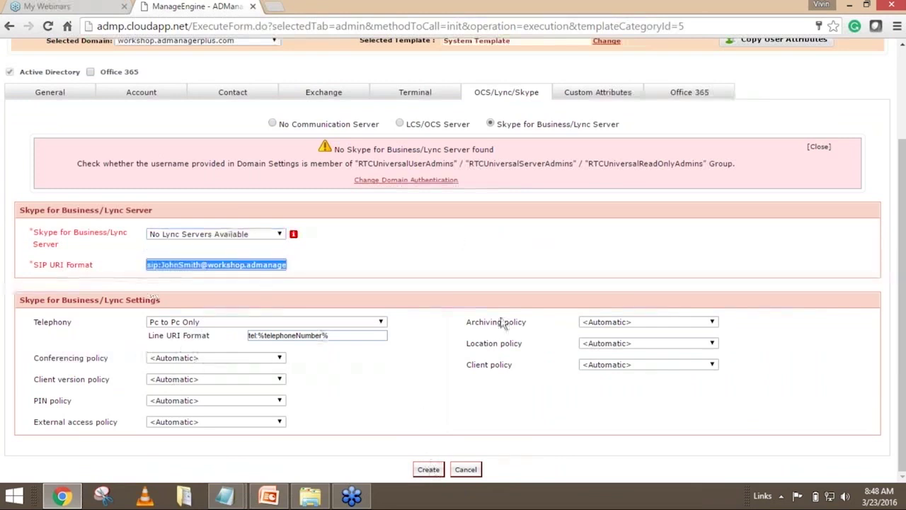
pyautogui.scroll(1, 501, 323)
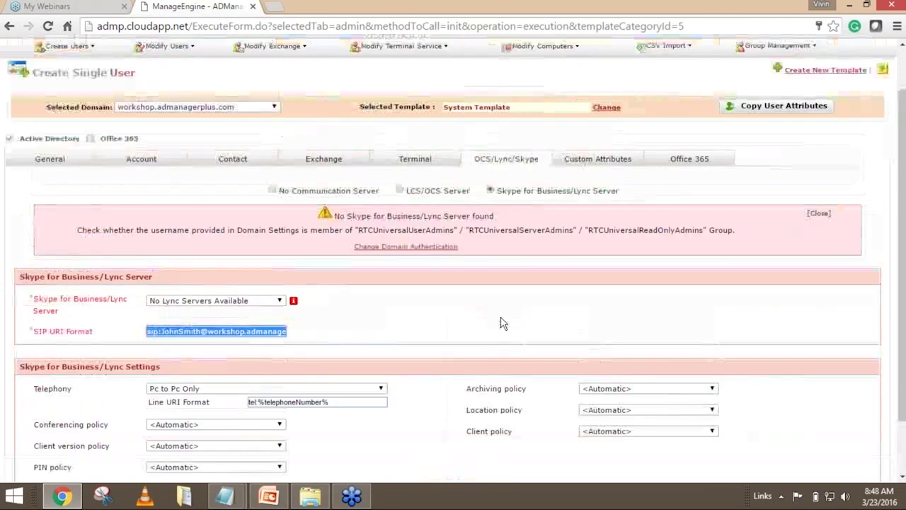
# Switch the user to No Communication Server and highlight the Active Directory label.
pyautogui.click(273, 190)
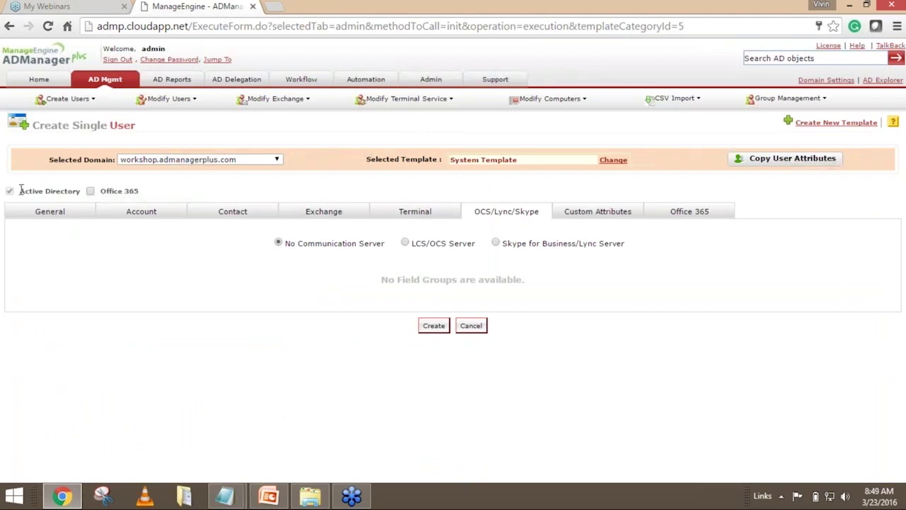
pyautogui.moveTo(19, 191); pyautogui.dragTo(80, 191)
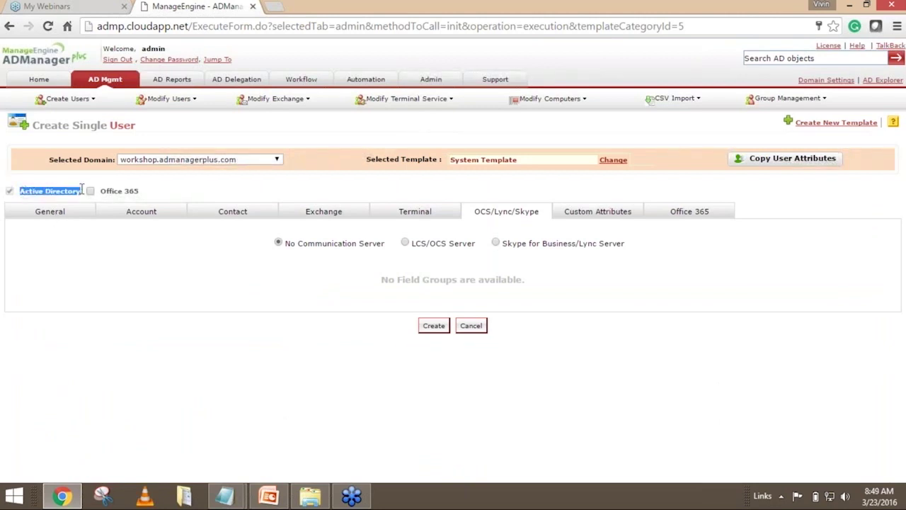
pyautogui.tripleClick(80, 191)
# Tick Office 365, review its Don't Create and Create in Office 365 options, then untick it.
pyautogui.click(90, 193)
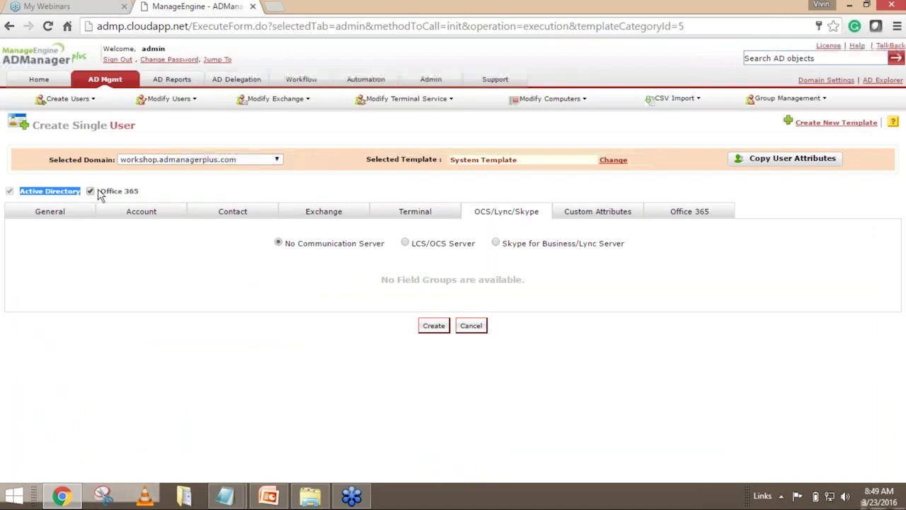
pyautogui.click(678, 214)
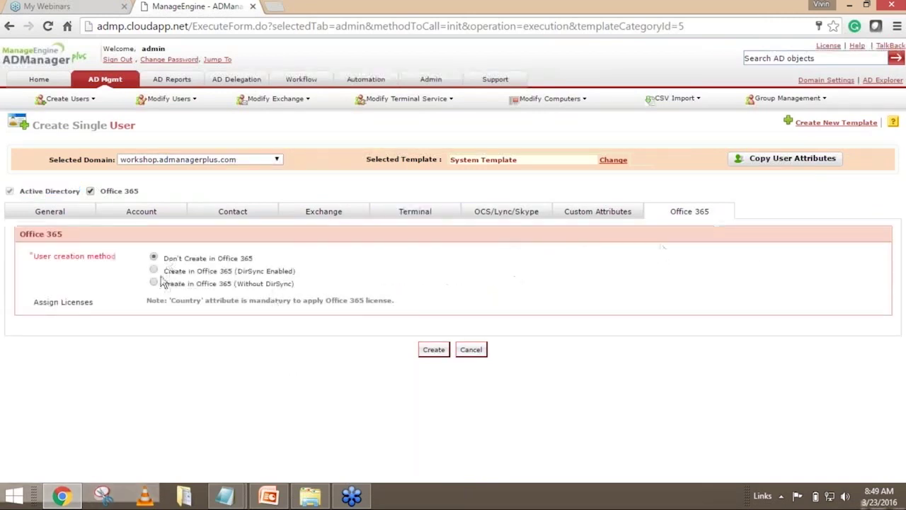
pyautogui.moveTo(178, 263); pyautogui.dragTo(297, 275)
pyautogui.click(298, 264)
pyautogui.click(370, 271)
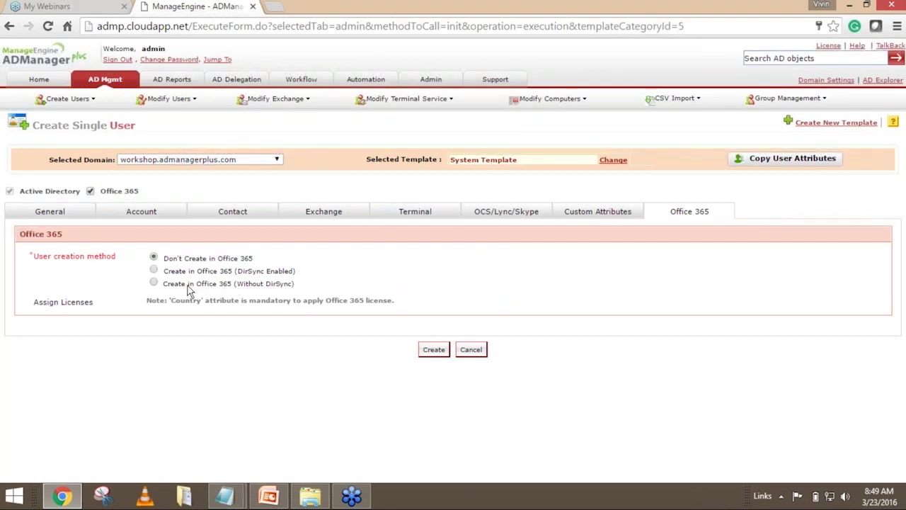
pyautogui.moveTo(162, 284); pyautogui.dragTo(232, 291)
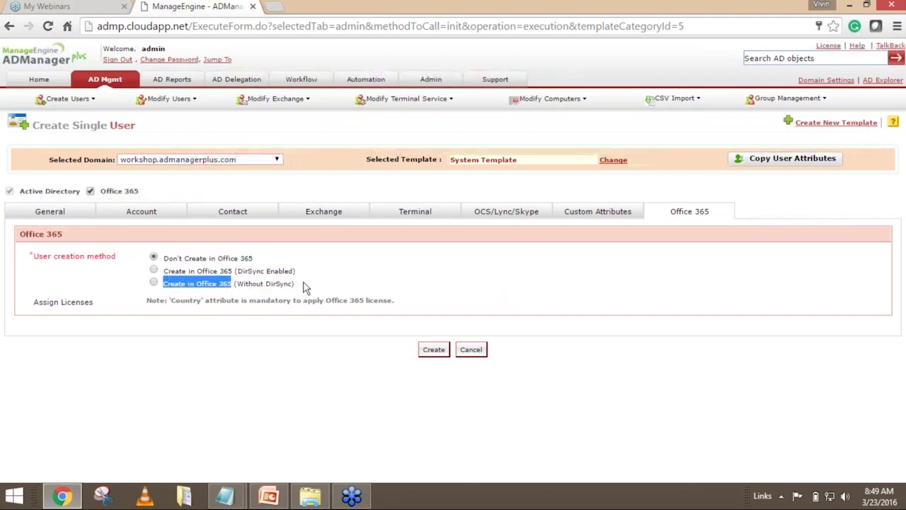
pyautogui.click(354, 278)
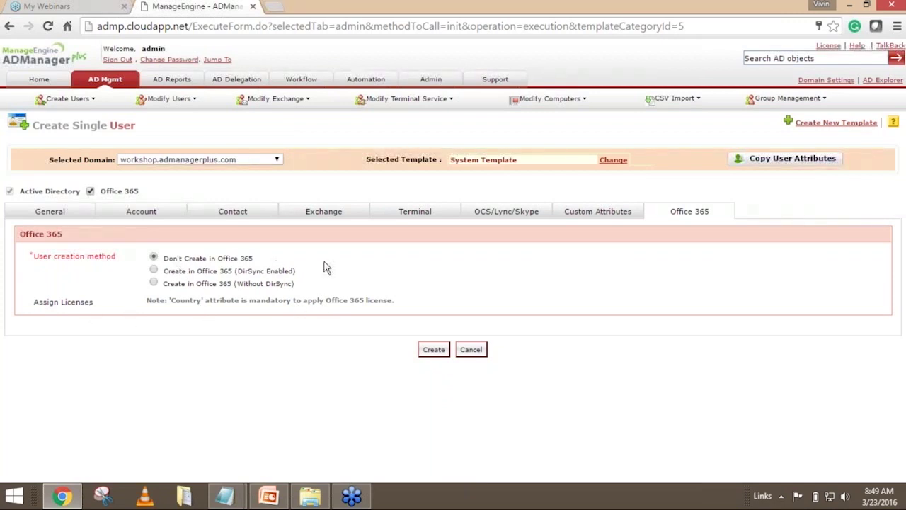
pyautogui.click(90, 191)
# Return to the General details and create the prefilled user in the workshop domain's Users container.
pyautogui.click(57, 214)
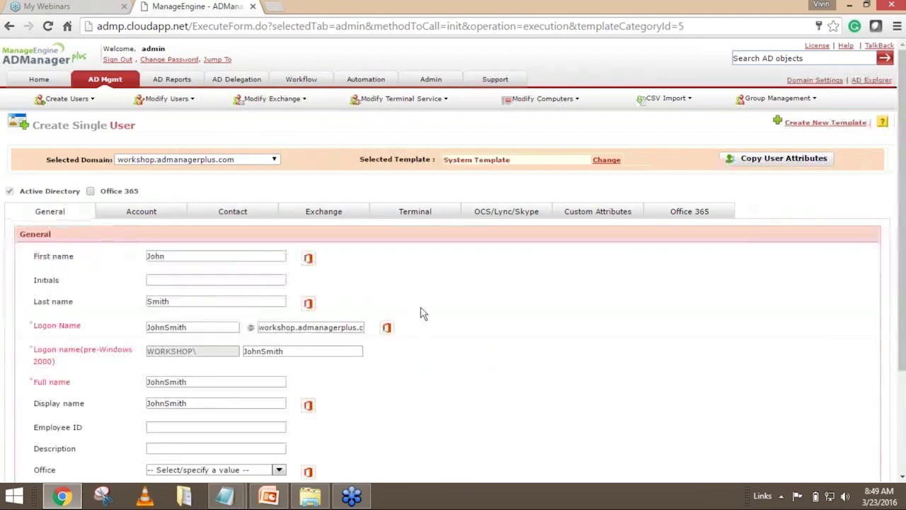
pyautogui.scroll(-1, 422, 313)
pyautogui.scroll(-3, 423, 313)
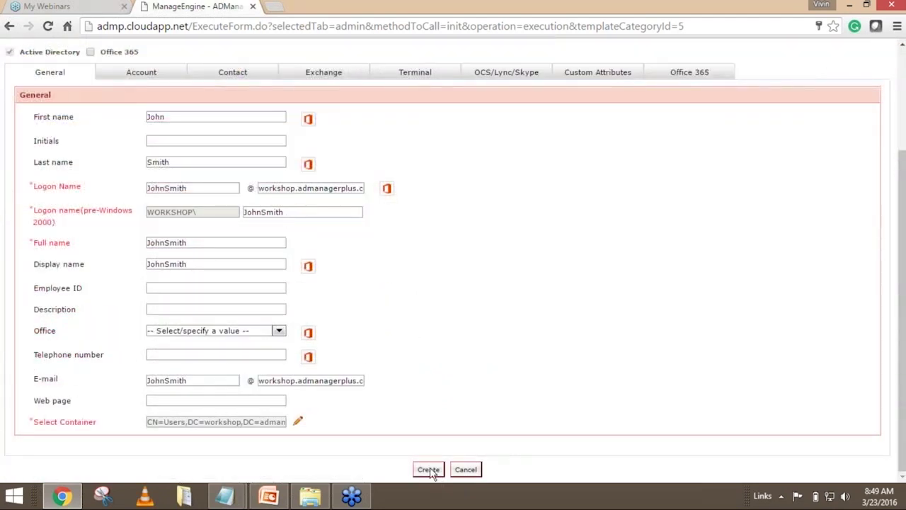
pyautogui.click(428, 469)
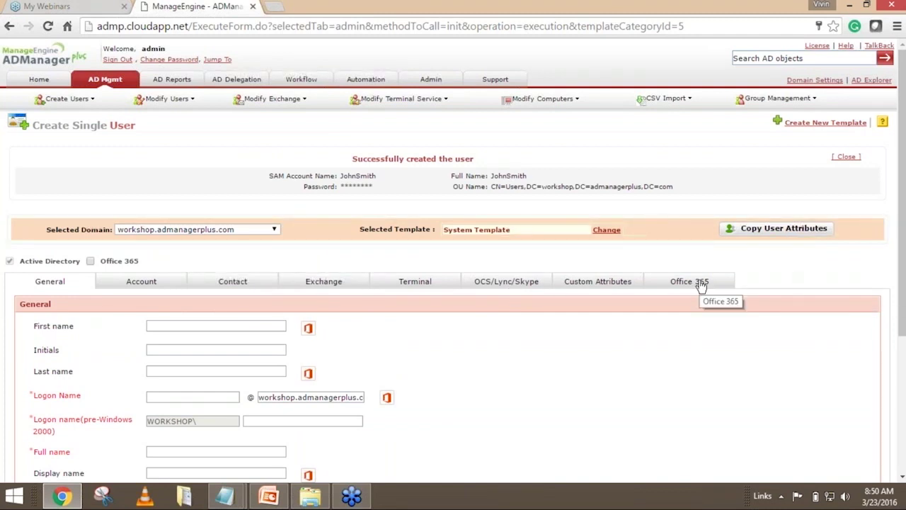
pyautogui.scroll(-1, 700, 285)
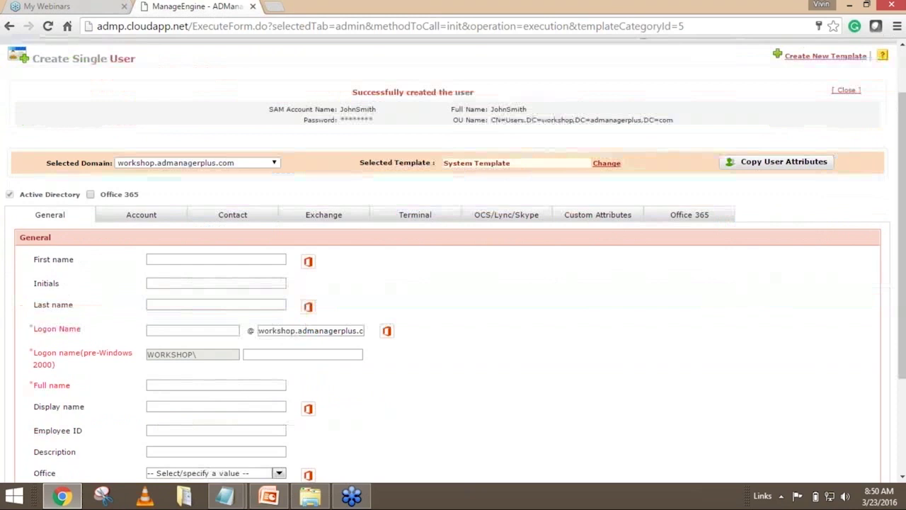
pyautogui.scroll(1, 704, 290)
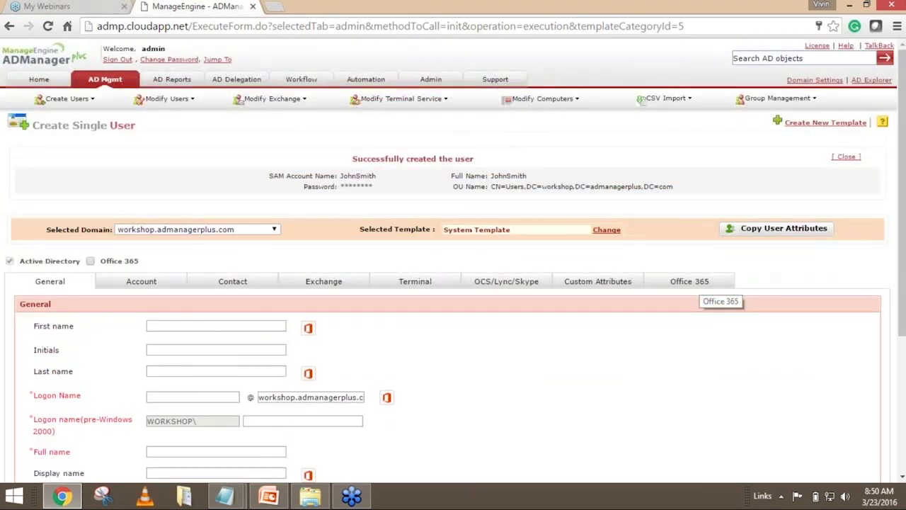
pyautogui.scroll(-1, 704, 290)
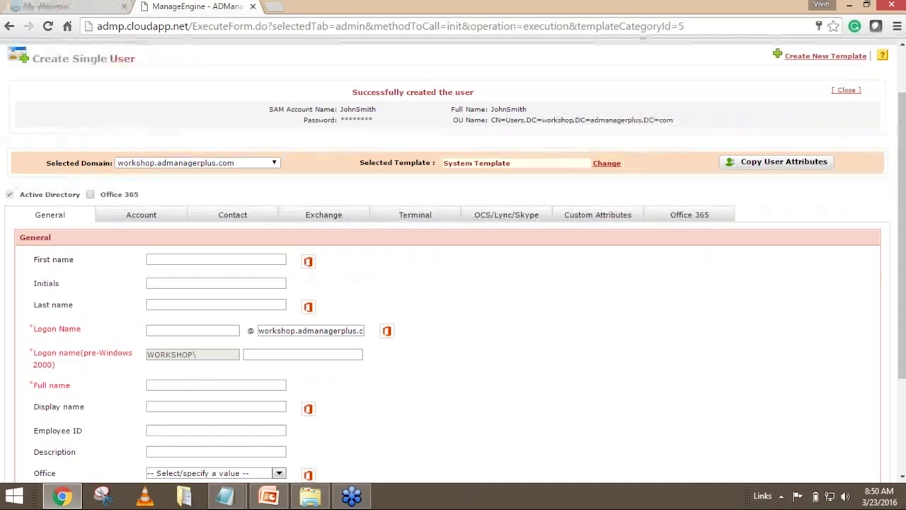
pyautogui.scroll(-3, 701, 285)
pyautogui.scroll(3, 701, 286)
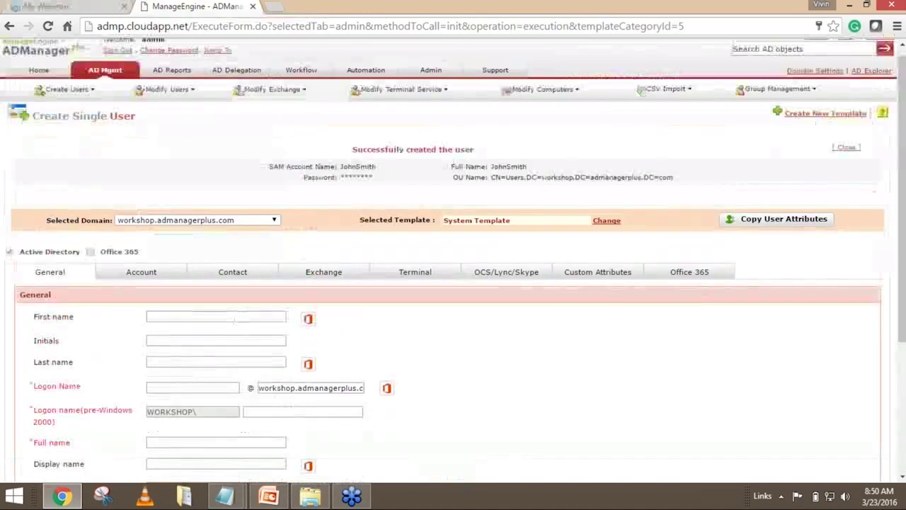
# Go back to the AD Mgmt tab's User Management overview page.
pyautogui.click(105, 74)
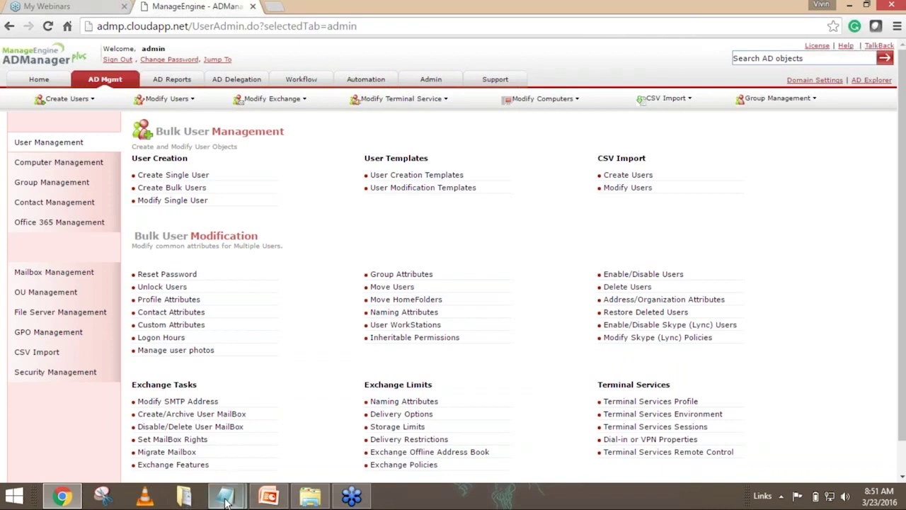
# Bring up 'Script for bulk user provisioning.txt' in Notepad, move it up-left, and highlight the script from the CSV name on.
pyautogui.moveTo(225, 500)
pyautogui.click(156, 435)
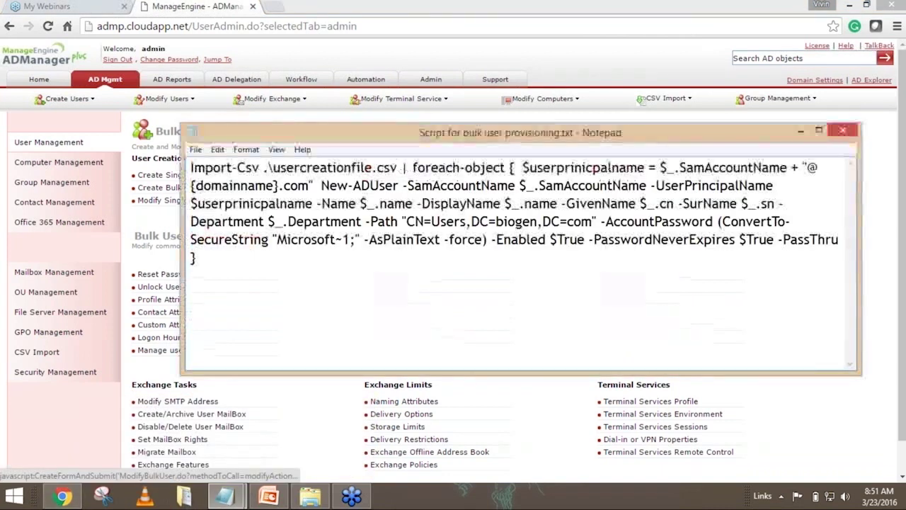
pyautogui.moveTo(442, 140); pyautogui.dragTo(384, 86)
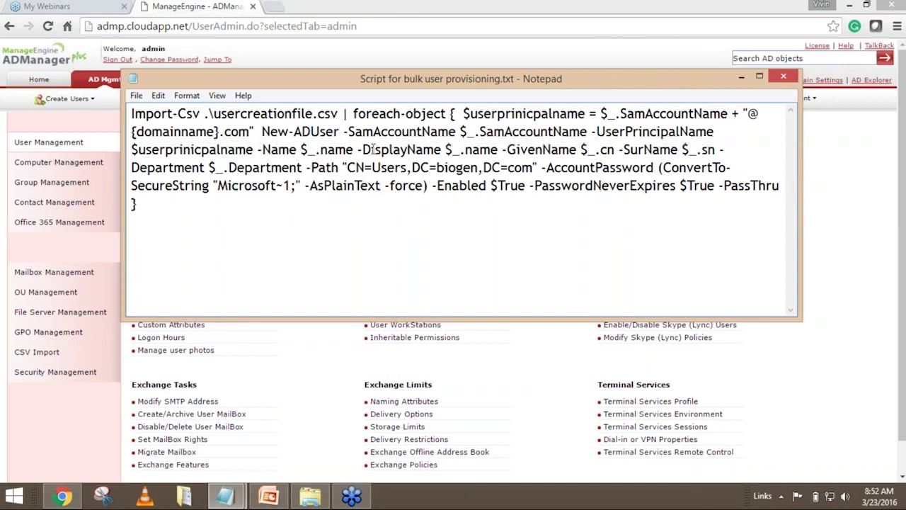
pyautogui.click(190, 201)
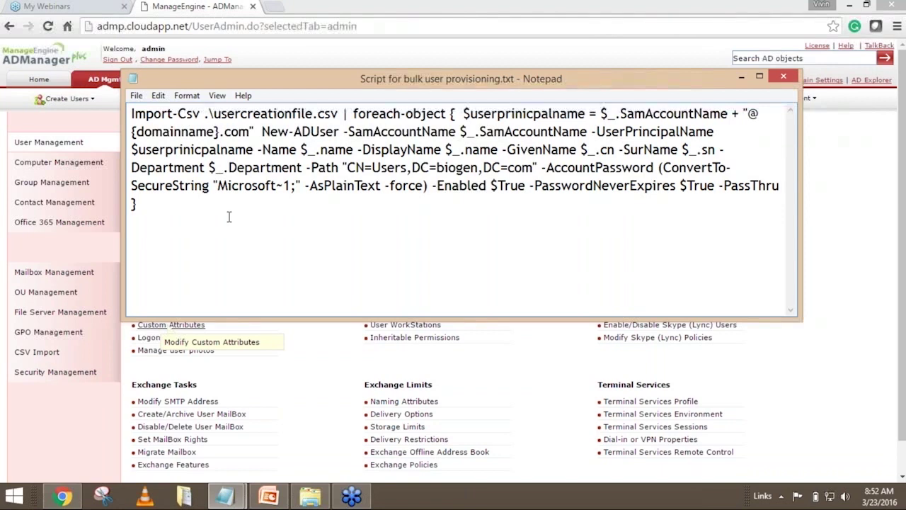
pyautogui.click(206, 114)
pyautogui.moveTo(206, 114); pyautogui.dragTo(409, 183)
pyautogui.click(391, 249)
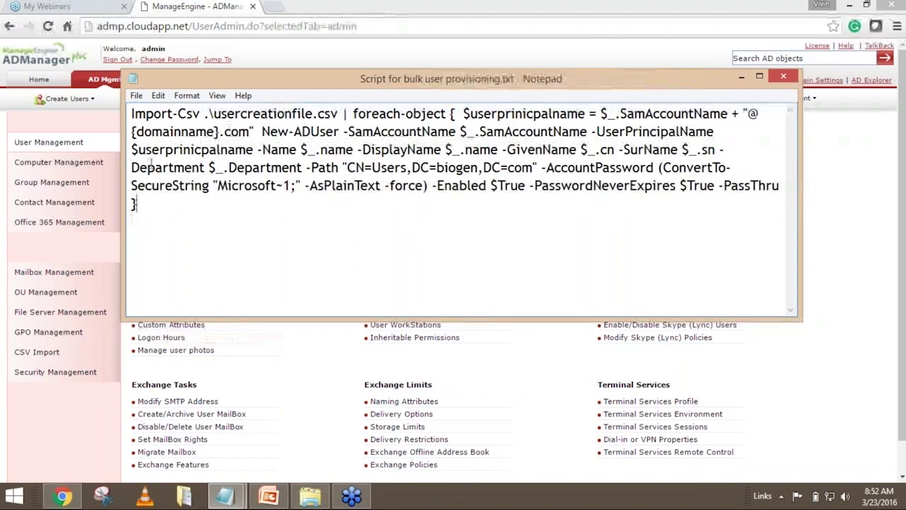
# Select all of the provisioning script text and minimize Notepad.
pyautogui.hotkey('ctrl', 'a')
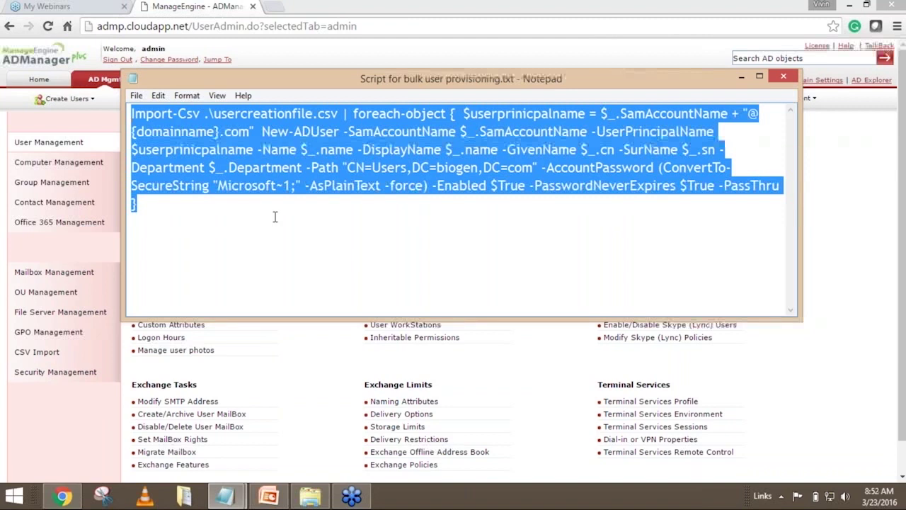
pyautogui.click(740, 78)
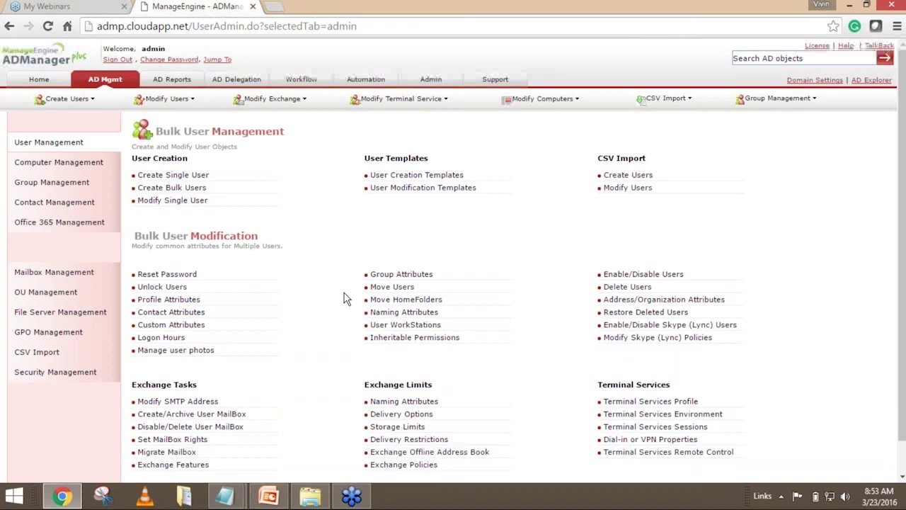
pyautogui.click(226, 499)
pyautogui.click(295, 454)
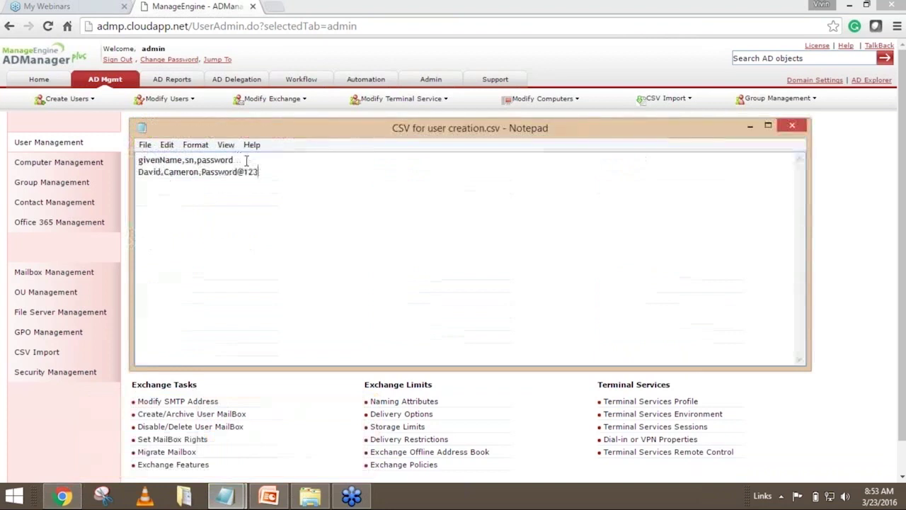
pyautogui.moveTo(233, 160); pyautogui.dragTo(135, 162)
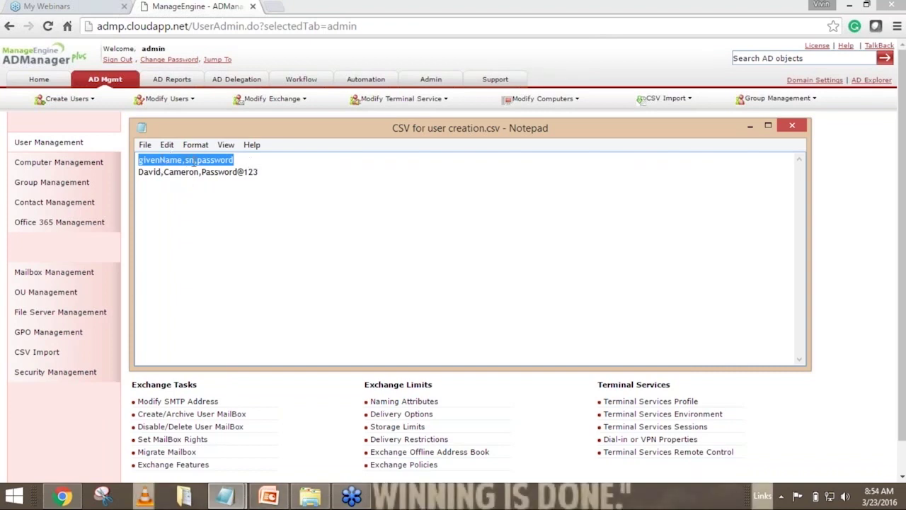
pyautogui.click(236, 161)
pyautogui.moveTo(260, 172); pyautogui.dragTo(139, 163)
pyautogui.click(285, 170)
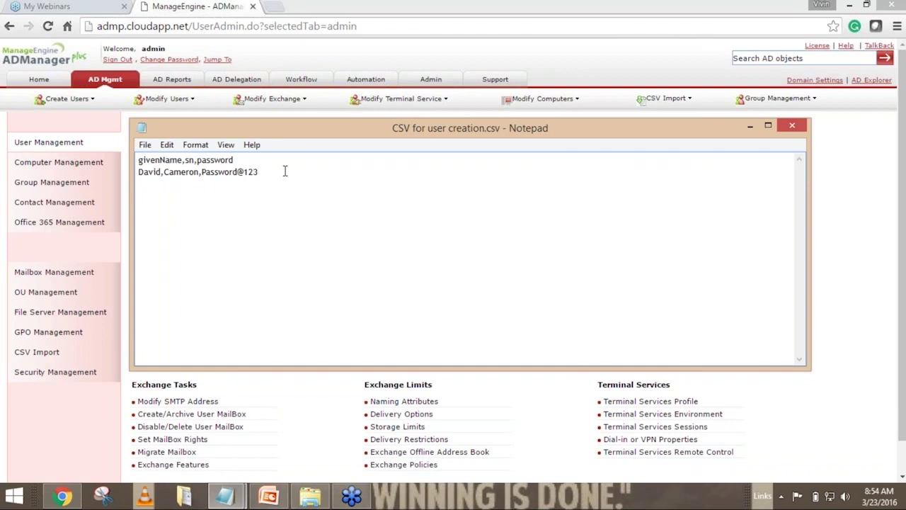
pyautogui.press('Return')
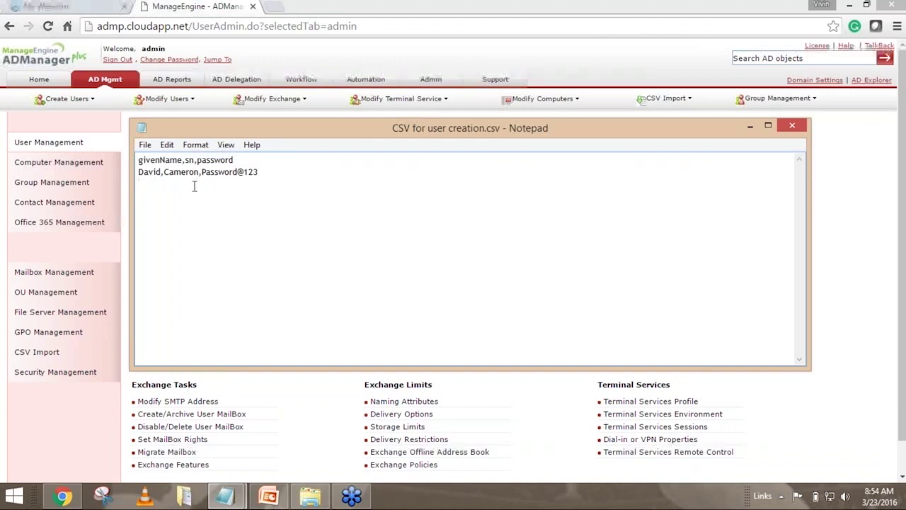
pyautogui.press('BackSpace')
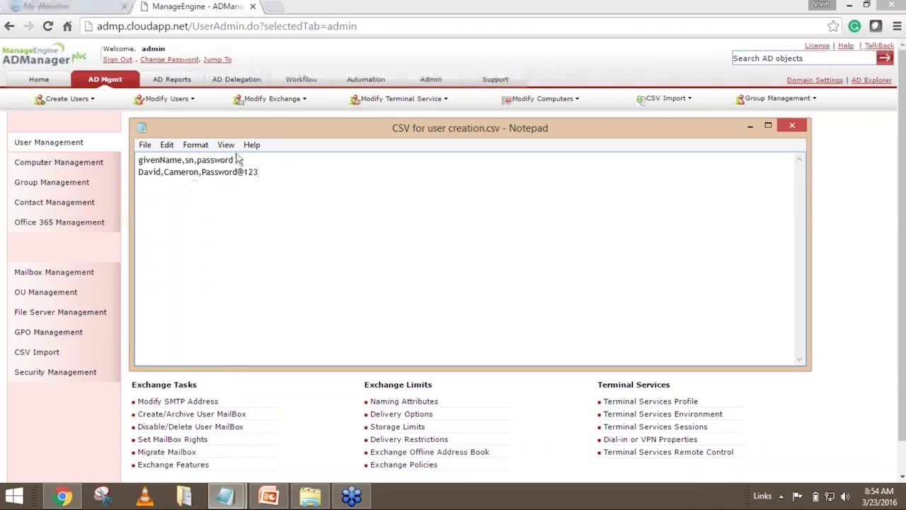
pyautogui.moveTo(235, 160); pyautogui.dragTo(139, 162)
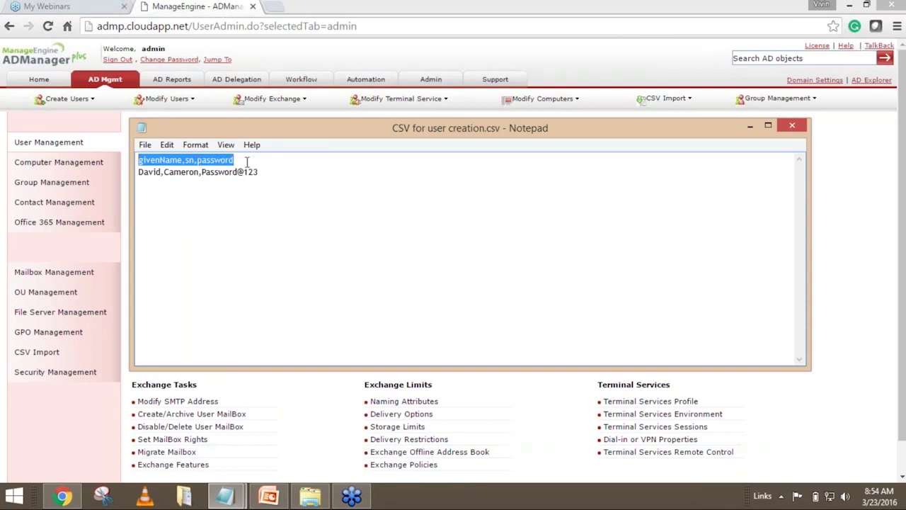
pyautogui.click(198, 163)
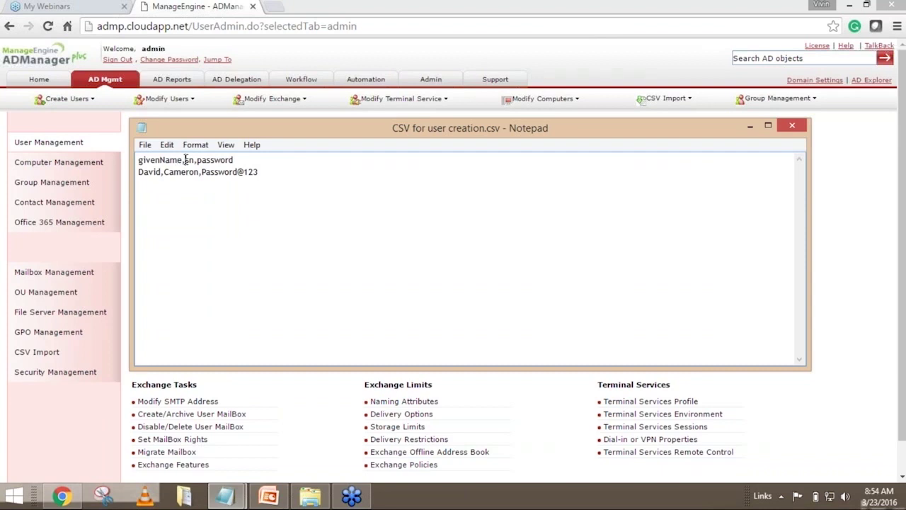
pyautogui.doubleClick(165, 161)
pyautogui.click(238, 173)
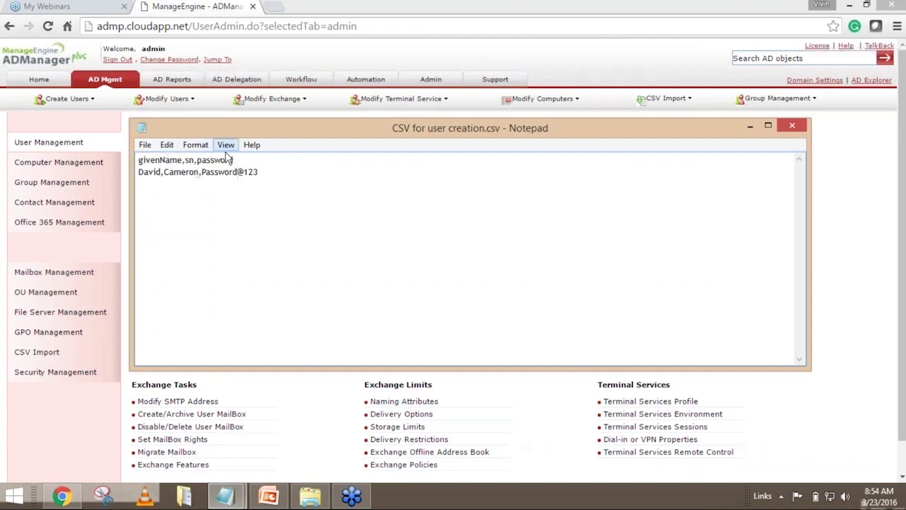
pyautogui.moveTo(233, 161); pyautogui.dragTo(139, 160)
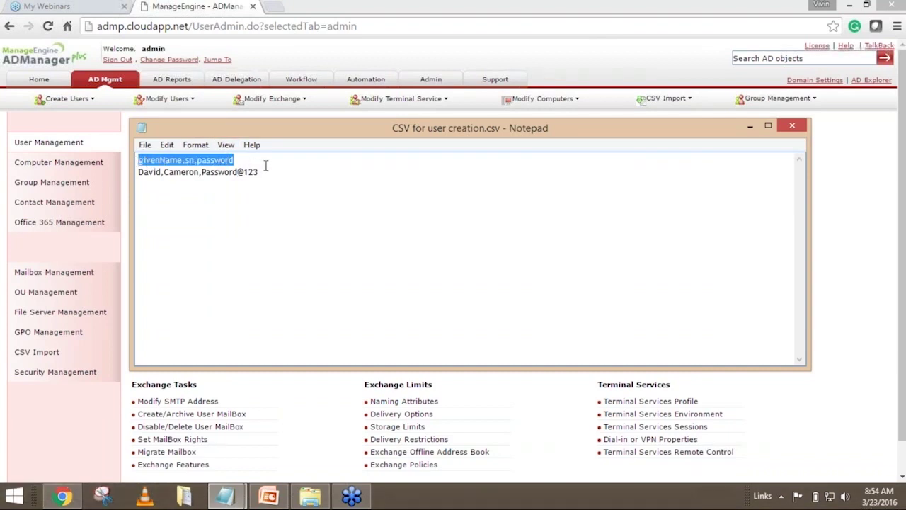
pyautogui.click(240, 157)
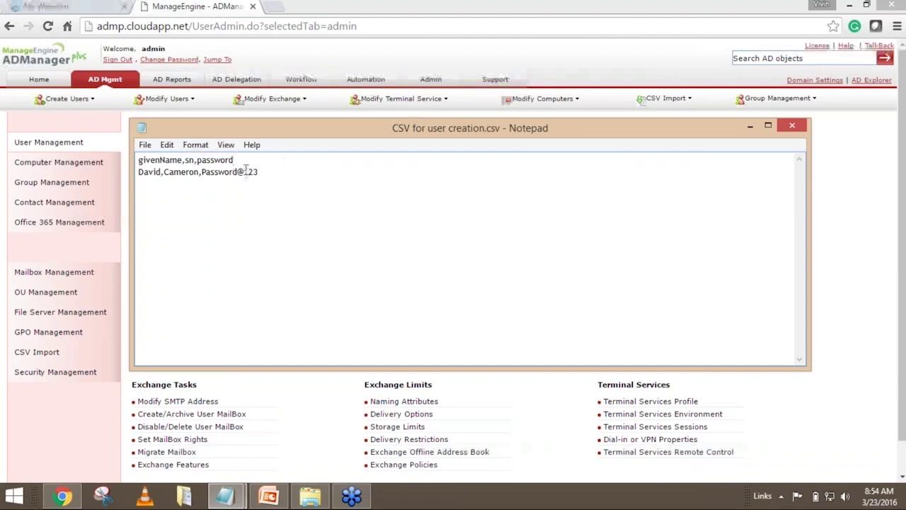
pyautogui.moveTo(234, 160); pyautogui.dragTo(137, 159)
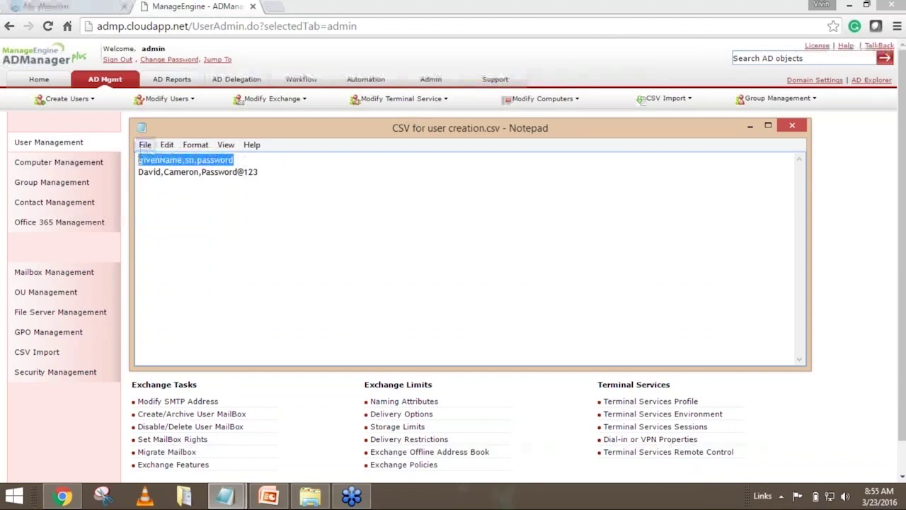
pyautogui.click(750, 126)
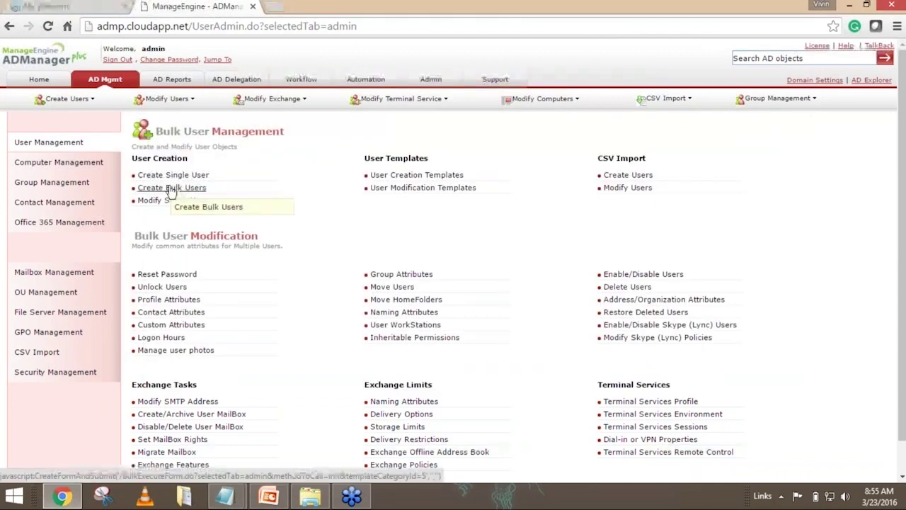
pyautogui.moveTo(234, 499)
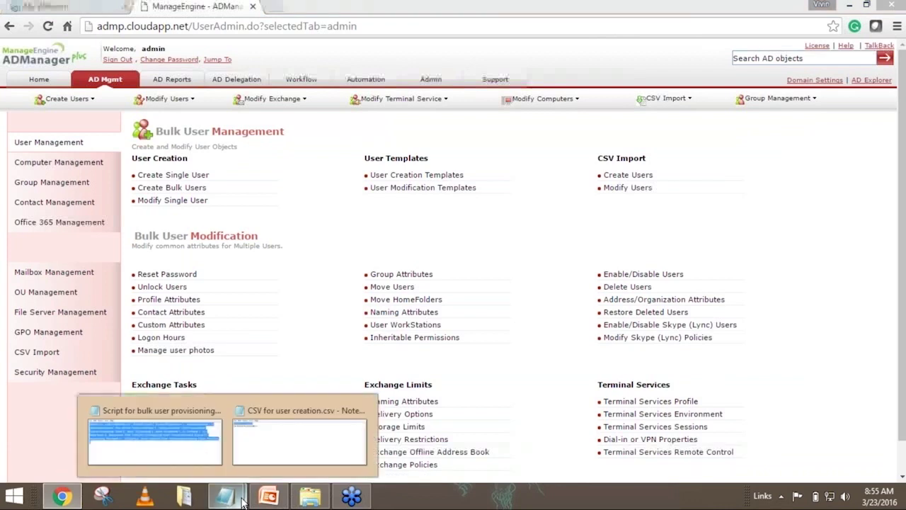
pyautogui.click(259, 447)
pyautogui.click(269, 181)
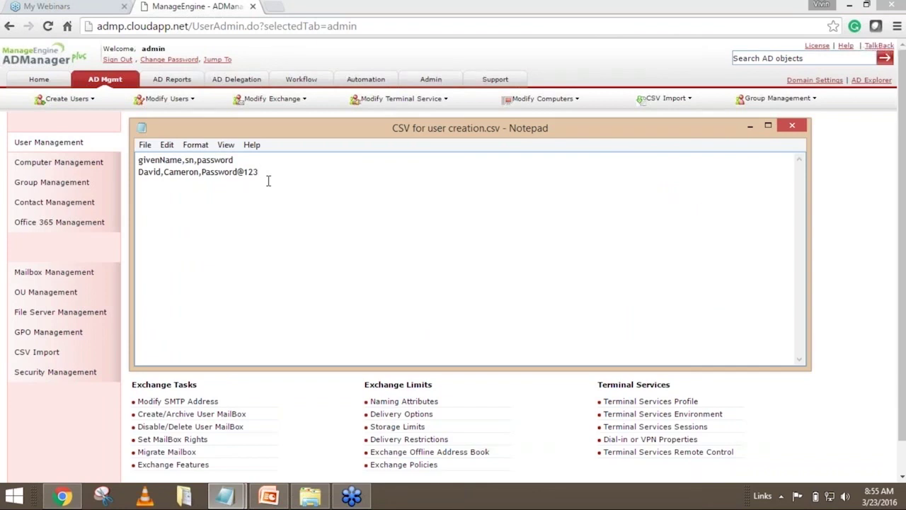
pyautogui.click(254, 161)
pyautogui.press('Return')
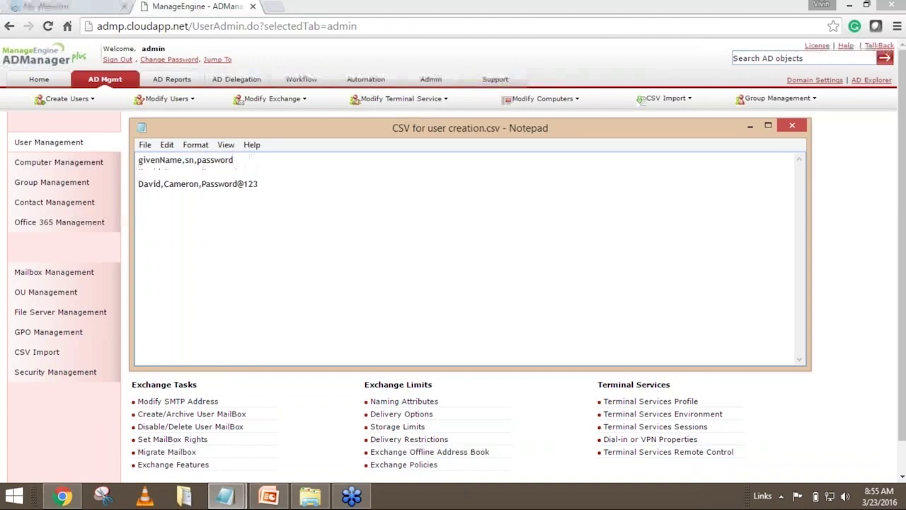
pyautogui.write('firstname,')
pyautogui.write('lastname,')
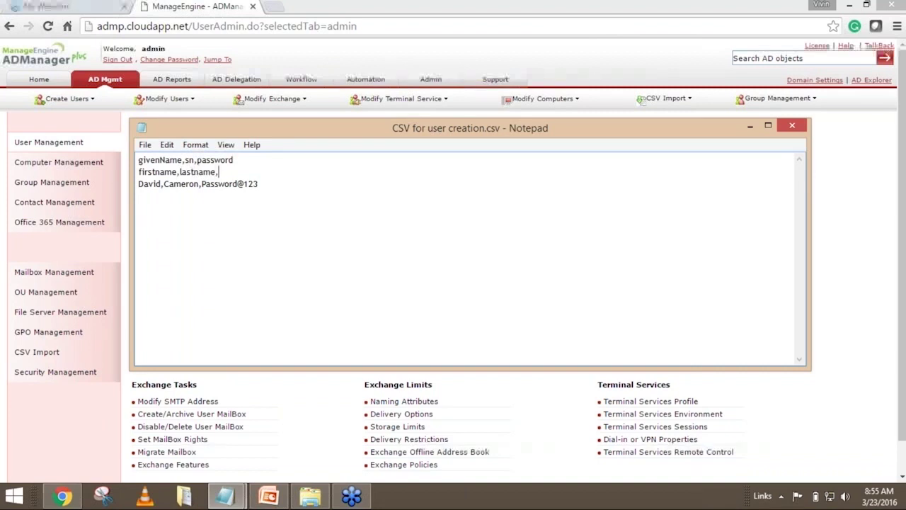
pyautogui.write('password')
pyautogui.moveTo(255, 172); pyautogui.dragTo(139, 172)
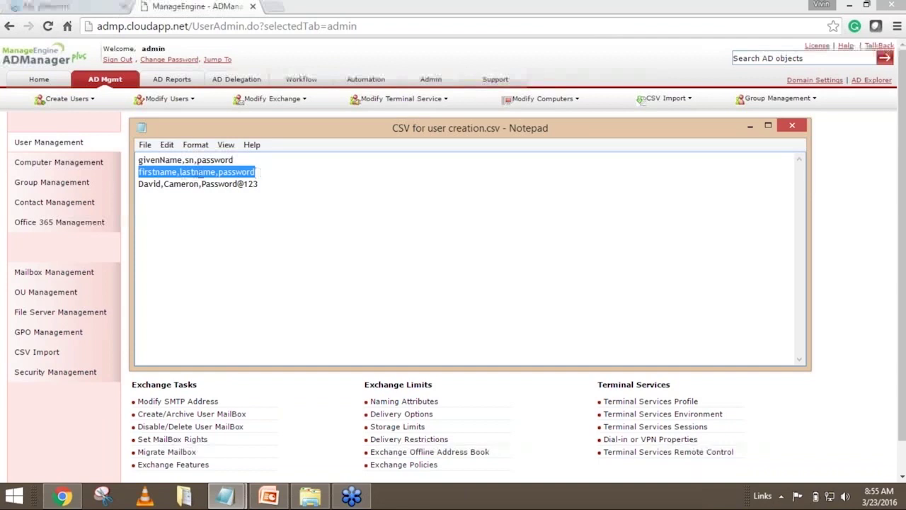
pyautogui.click(265, 171)
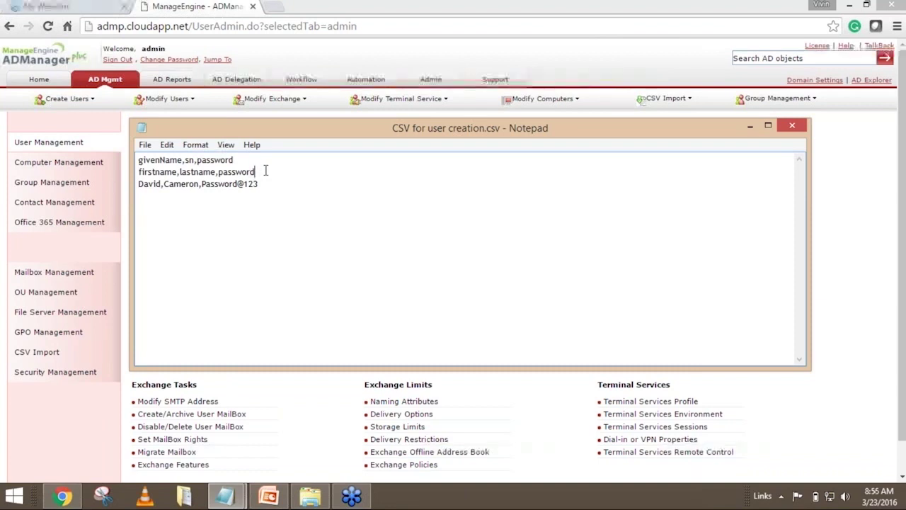
pyautogui.hotkey('shift', 'Home')
pyautogui.press('BackSpace')
pyautogui.press('BackSpace')
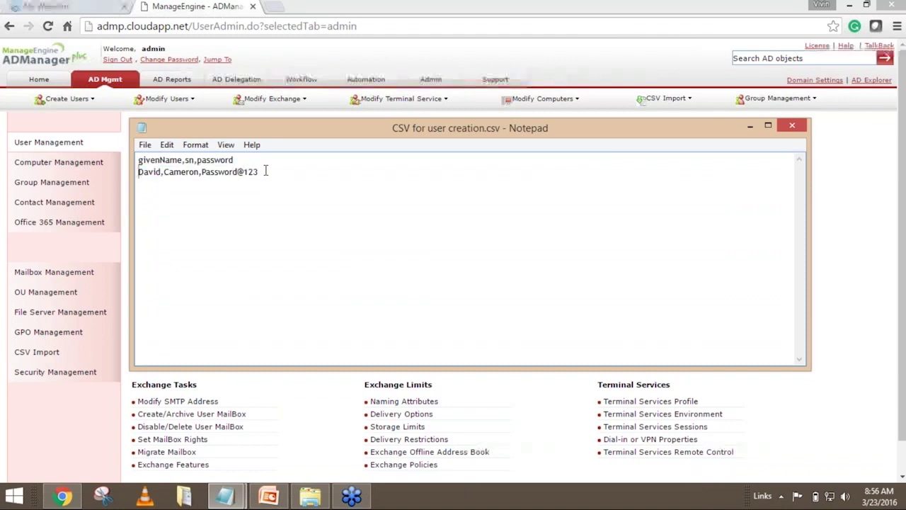
# Highlight the CSV's givenName,sn,password header line repeatedly, then minimize the Notepad window.
pyautogui.click(243, 161)
pyautogui.moveTo(235, 160); pyautogui.dragTo(140, 160)
pyautogui.click(224, 210)
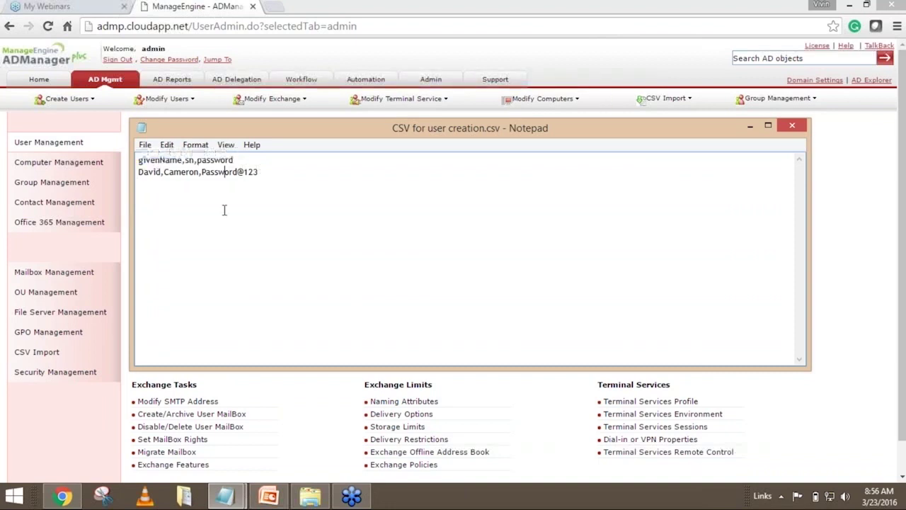
pyautogui.click(239, 160)
pyautogui.moveTo(235, 160); pyautogui.dragTo(140, 160)
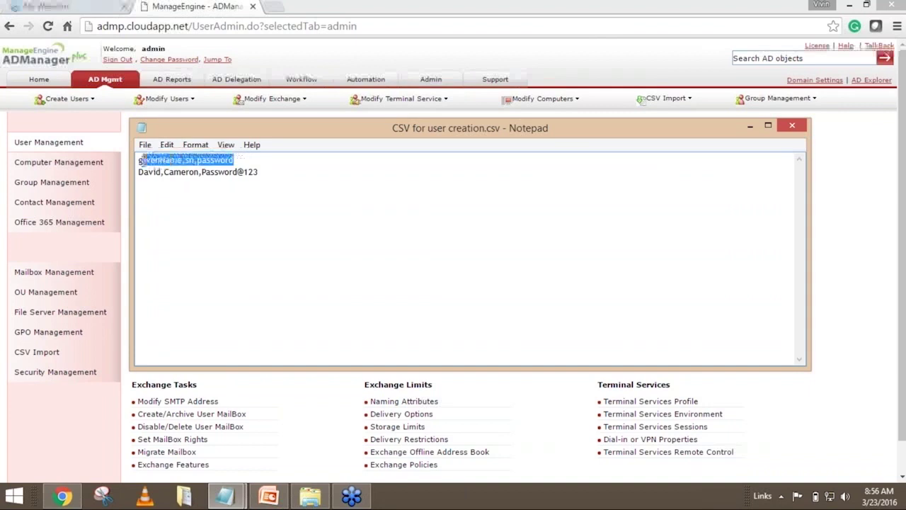
pyautogui.click(290, 182)
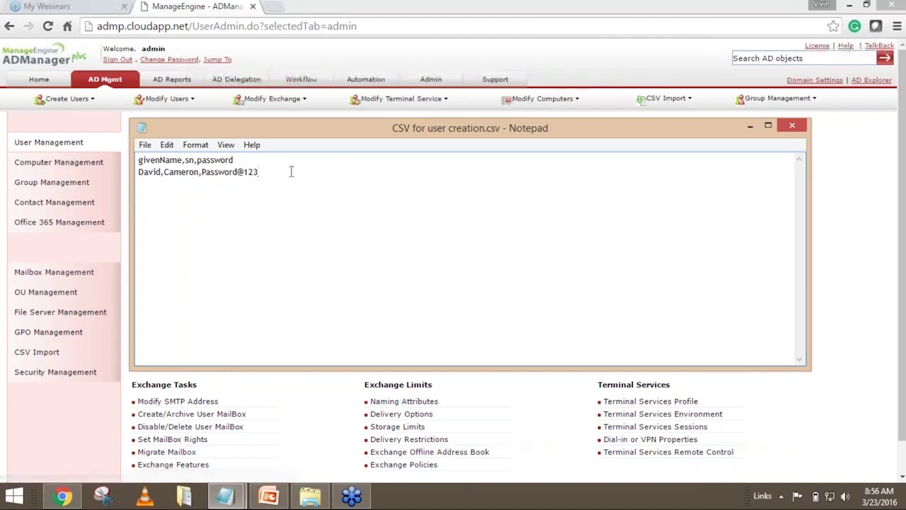
pyautogui.moveTo(239, 160); pyautogui.dragTo(130, 160)
pyautogui.click(241, 162)
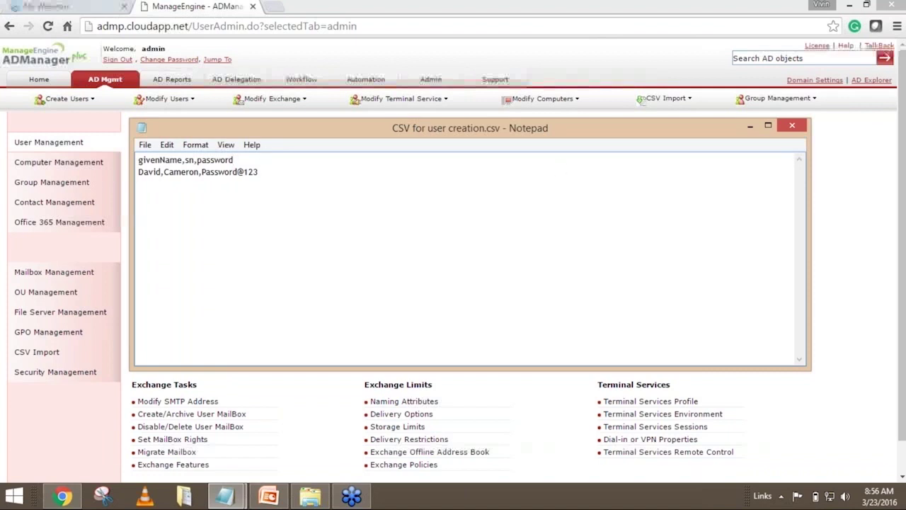
pyautogui.click(749, 126)
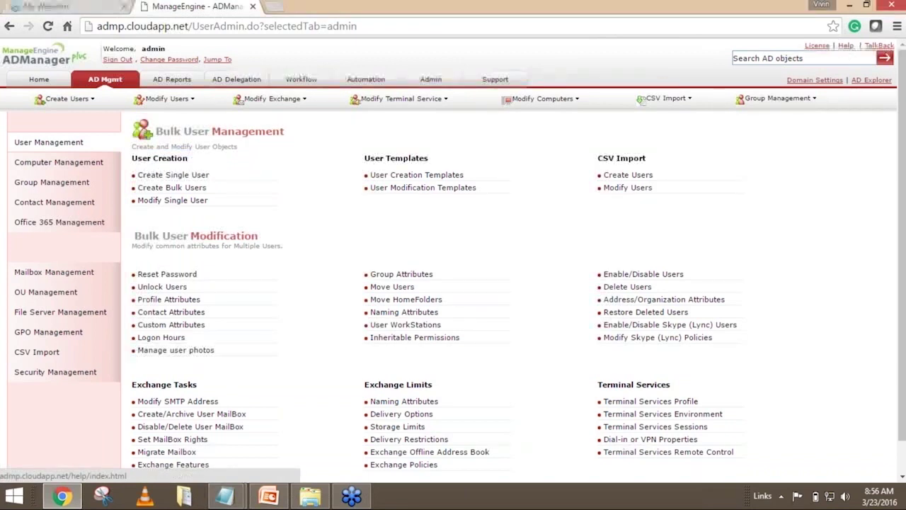
# Open Help, go to CSV Import > Create Users using CSV, and open the supported LDAP attributes list.
pyautogui.click(846, 46)
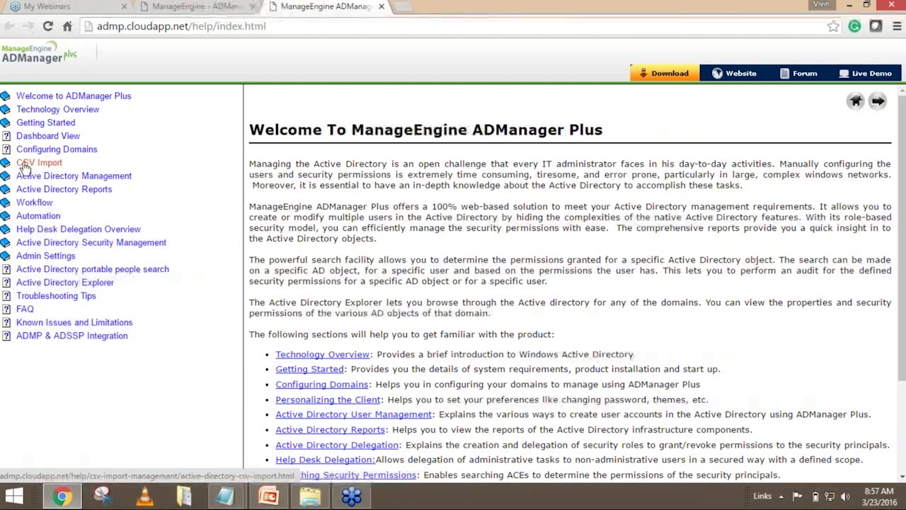
pyautogui.click(24, 165)
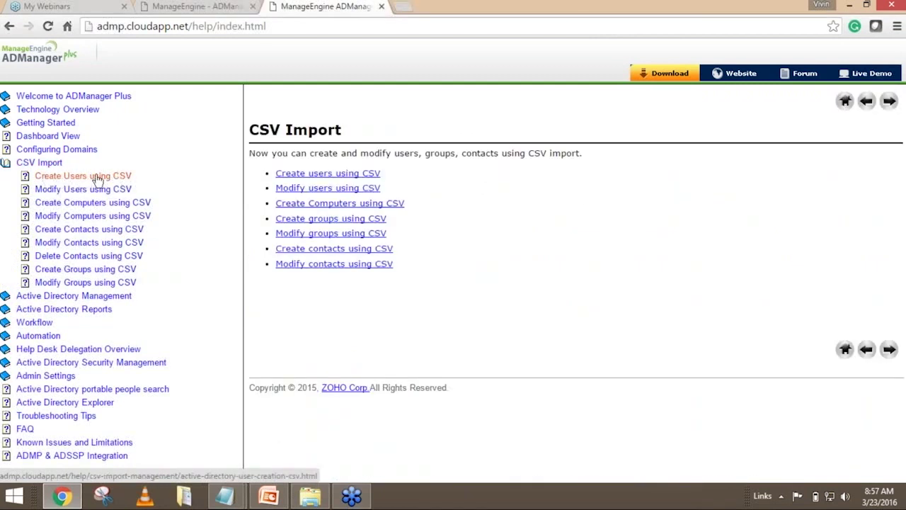
pyautogui.click(97, 178)
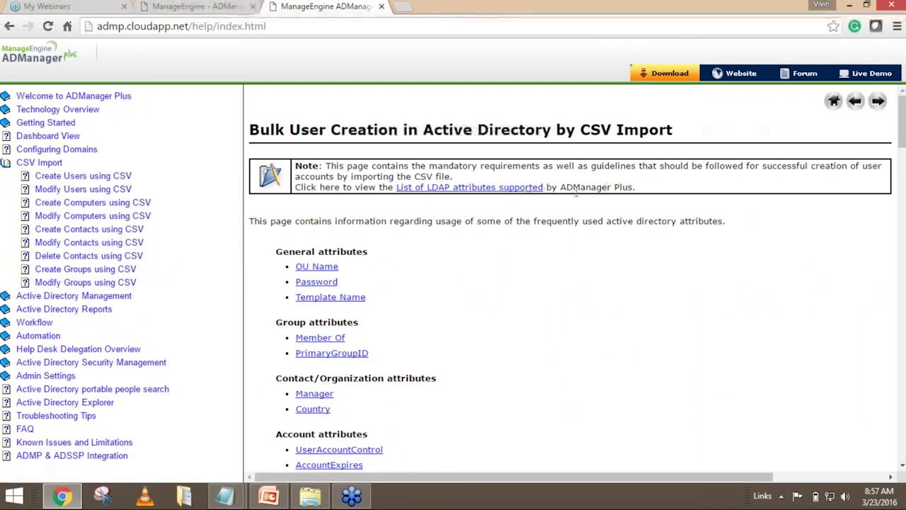
pyautogui.click(479, 188)
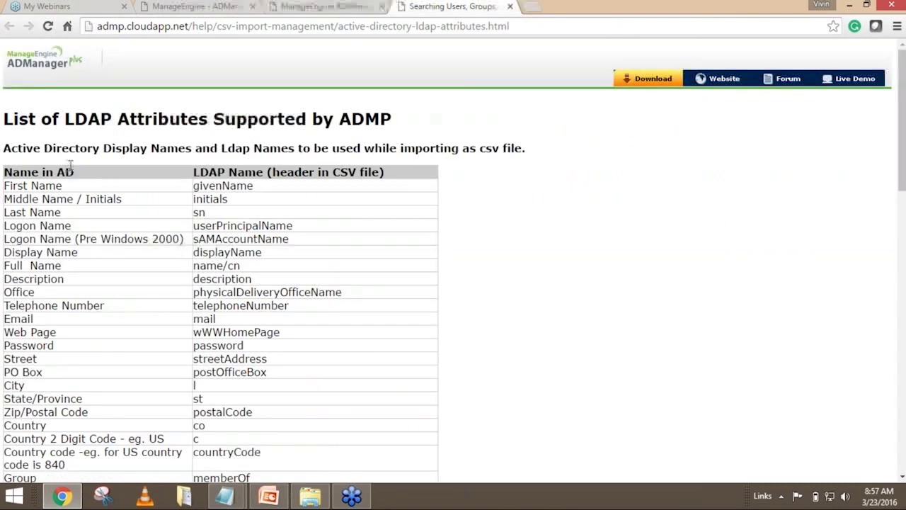
# Highlight the Name in AD and LDAP Name columns and First Name's givenName, matching it in the CSV header.
pyautogui.moveTo(73, 171); pyautogui.dragTo(3, 173)
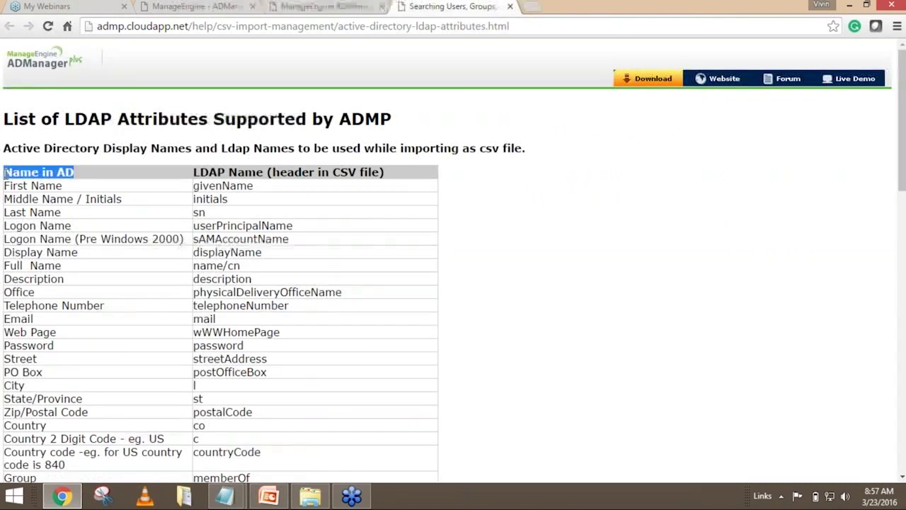
pyautogui.moveTo(193, 172); pyautogui.dragTo(384, 172)
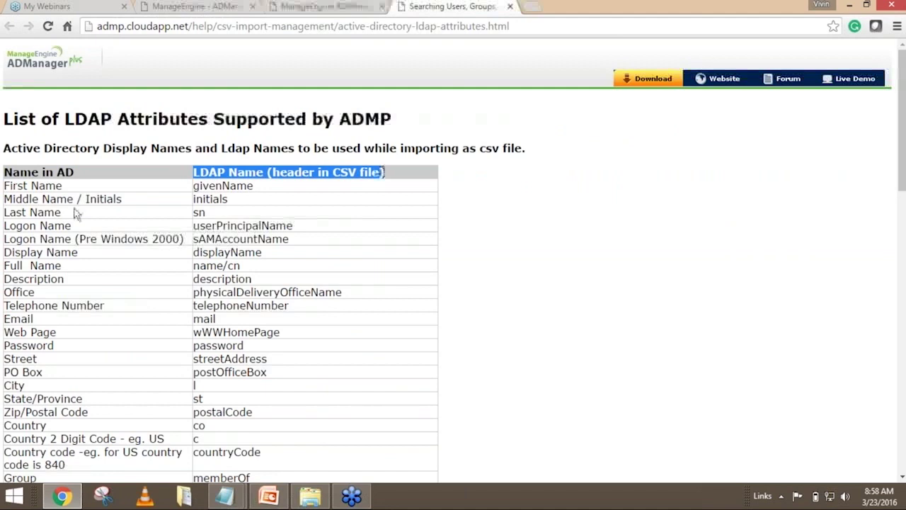
pyautogui.moveTo(63, 186); pyautogui.dragTo(5, 198)
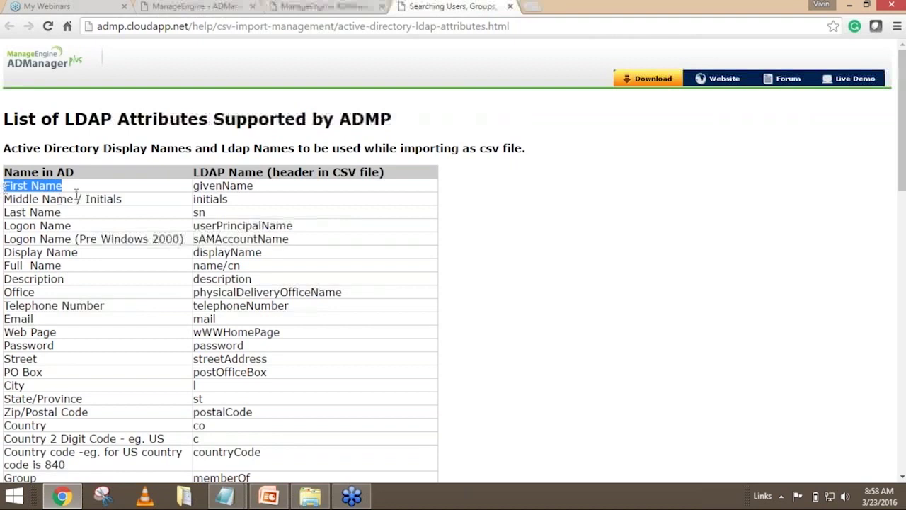
pyautogui.moveTo(253, 186); pyautogui.dragTo(195, 187)
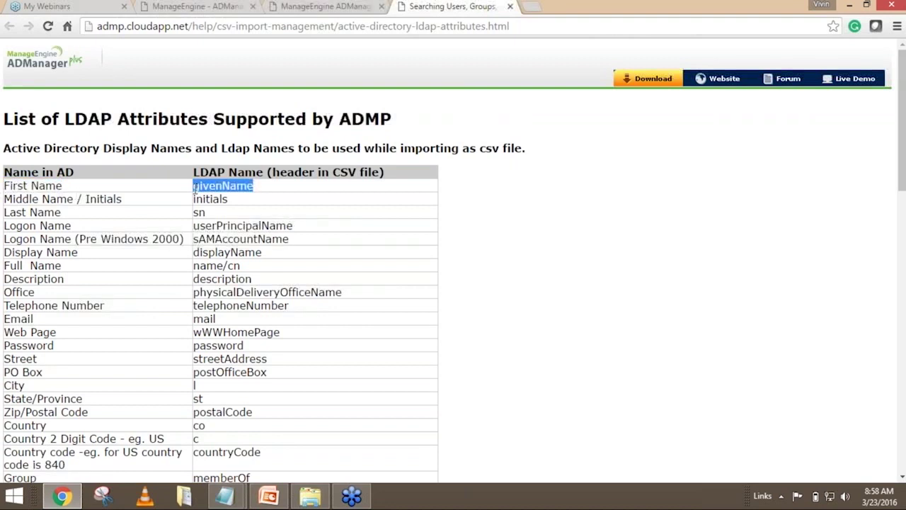
pyautogui.click(225, 496)
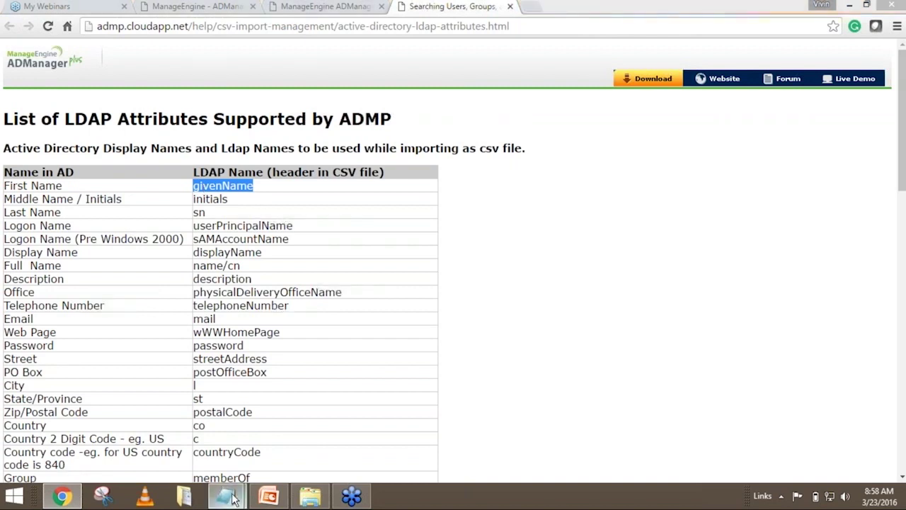
pyautogui.click(275, 432)
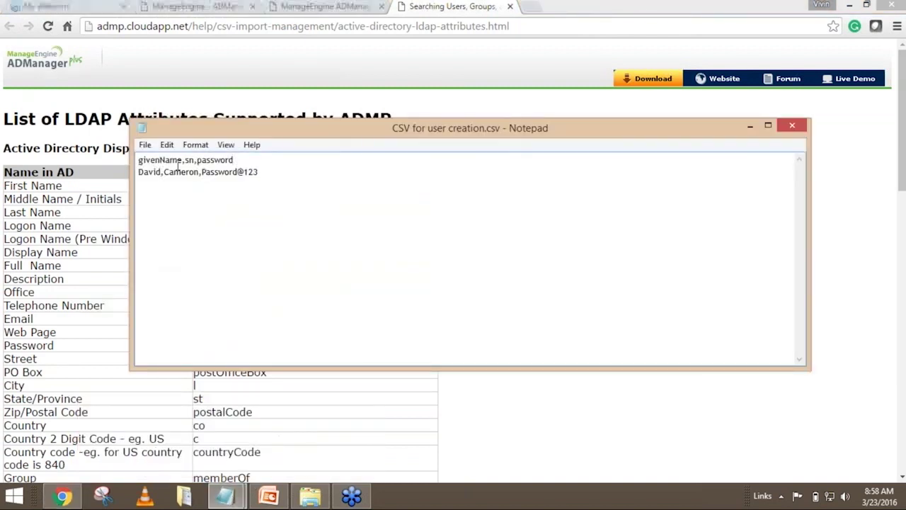
pyautogui.moveTo(183, 160); pyautogui.dragTo(139, 161)
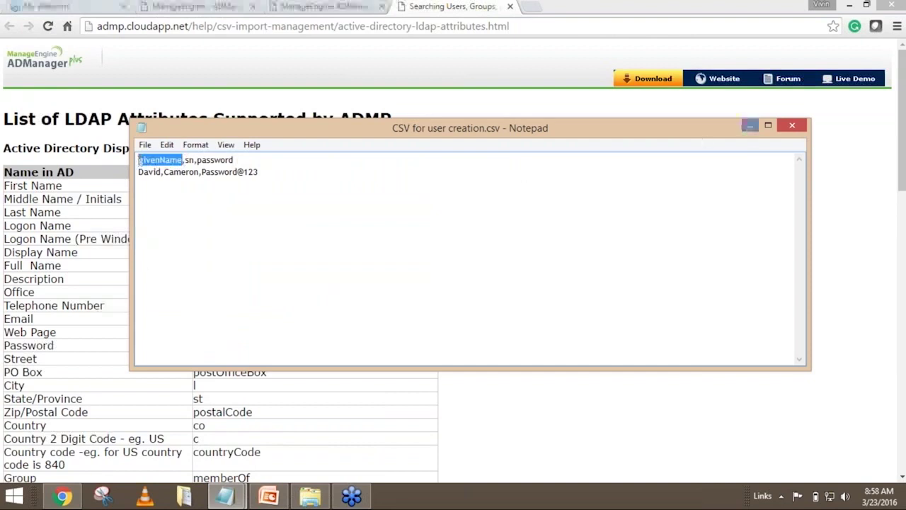
pyautogui.click(749, 126)
# Mark the First Name through Last Name rows and point out sn as the last name header.
pyautogui.click(61, 214)
pyautogui.moveTo(61, 216); pyautogui.dragTo(3, 170)
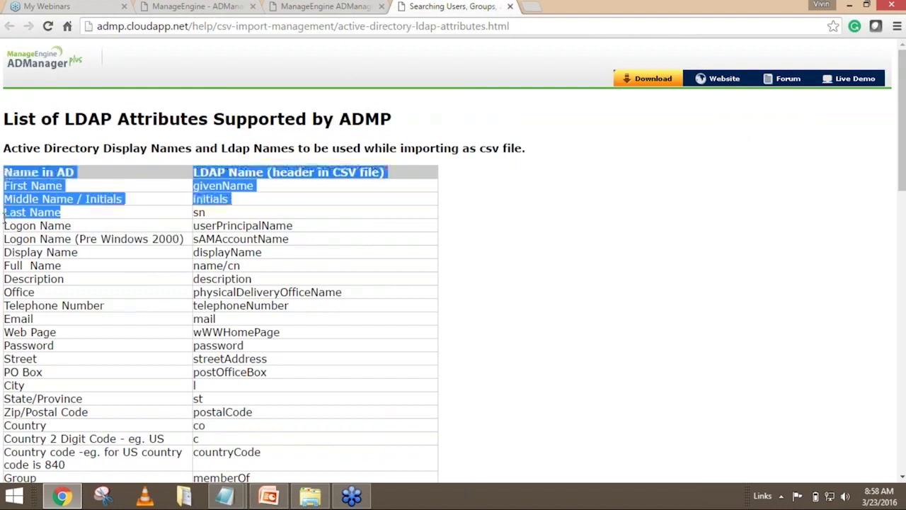
pyautogui.click(34, 213)
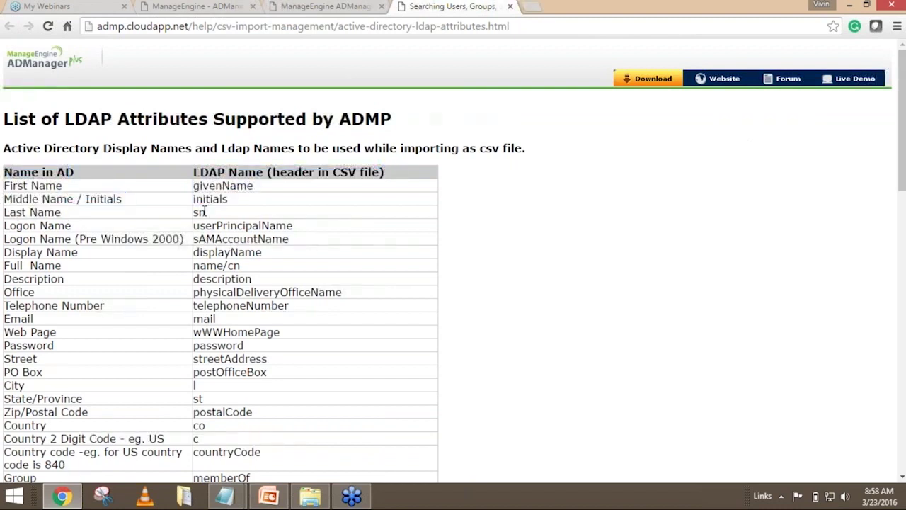
pyautogui.moveTo(205, 212); pyautogui.dragTo(193, 213)
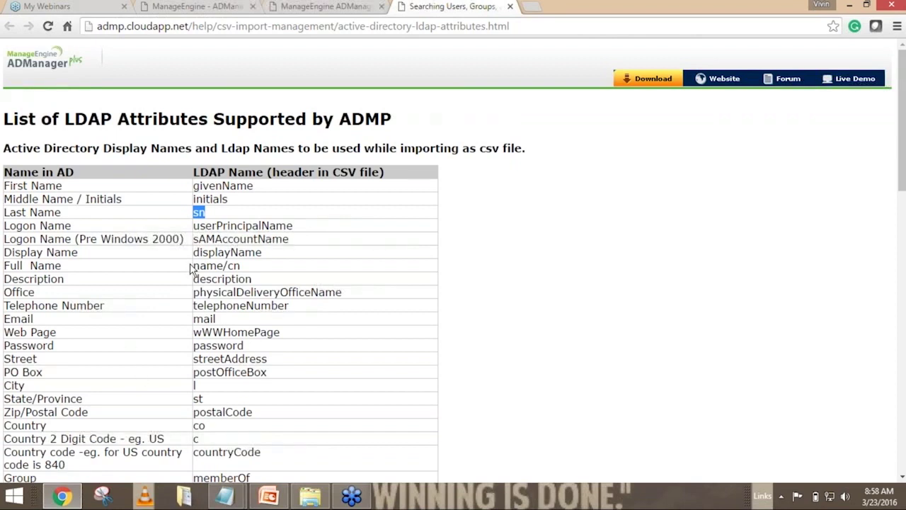
# Scroll the attribute table, pointing out Department, Home Folder, City, Password and Telephone Number.
pyautogui.scroll(-2, 190, 271)
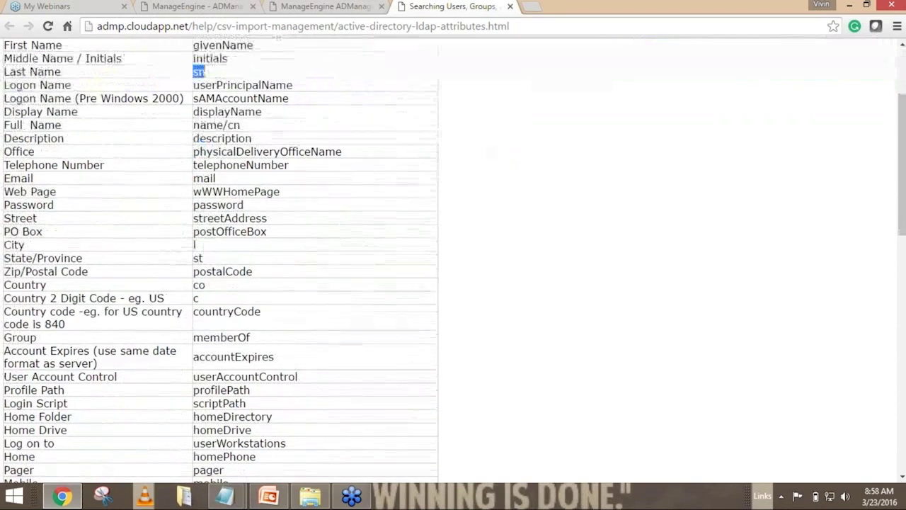
pyautogui.scroll(-3, 219, 269)
pyautogui.scroll(-1, 75, 303)
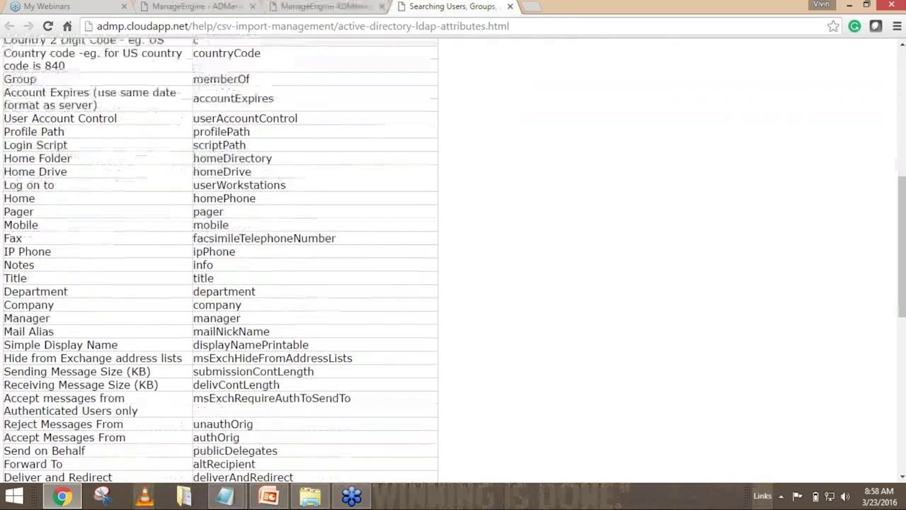
pyautogui.moveTo(72, 293); pyautogui.dragTo(12, 278)
pyautogui.click(27, 279)
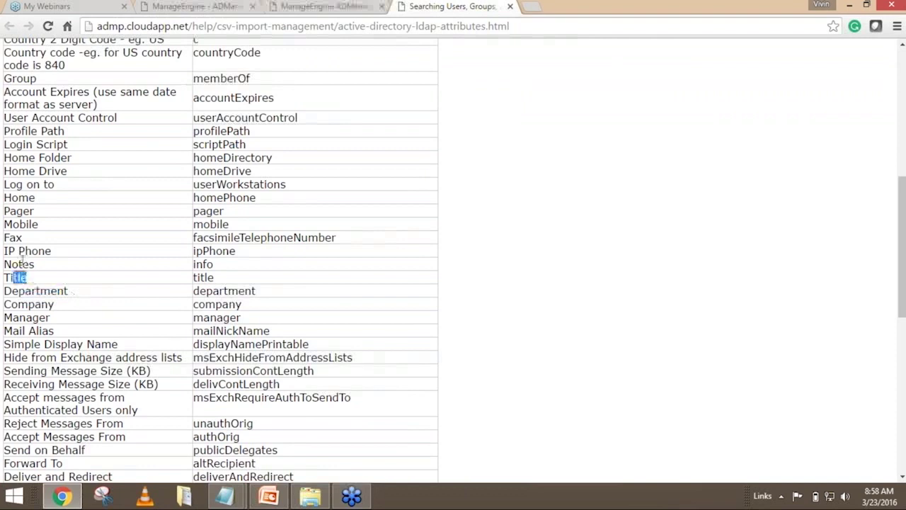
pyautogui.moveTo(72, 155); pyautogui.dragTo(39, 149)
pyautogui.scroll(3, 79, 190)
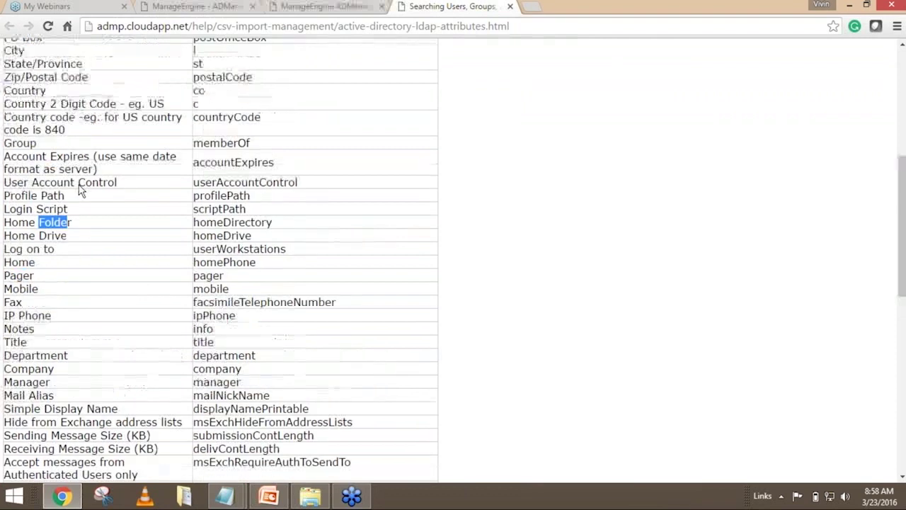
pyautogui.click(41, 191)
pyautogui.moveTo(37, 187); pyautogui.dragTo(12, 184)
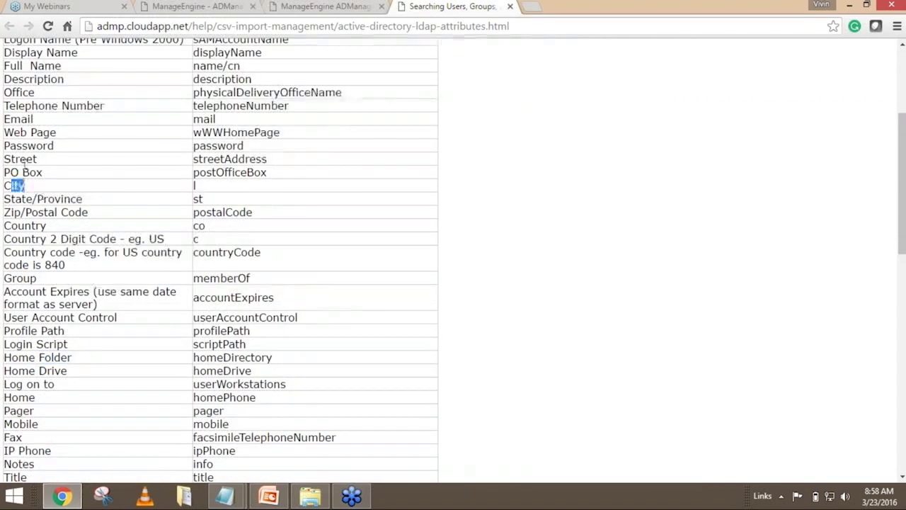
pyautogui.moveTo(53, 143); pyautogui.dragTo(22, 146)
pyautogui.moveTo(69, 106); pyautogui.dragTo(19, 81)
pyautogui.click(27, 81)
pyautogui.scroll(-1, 94, 181)
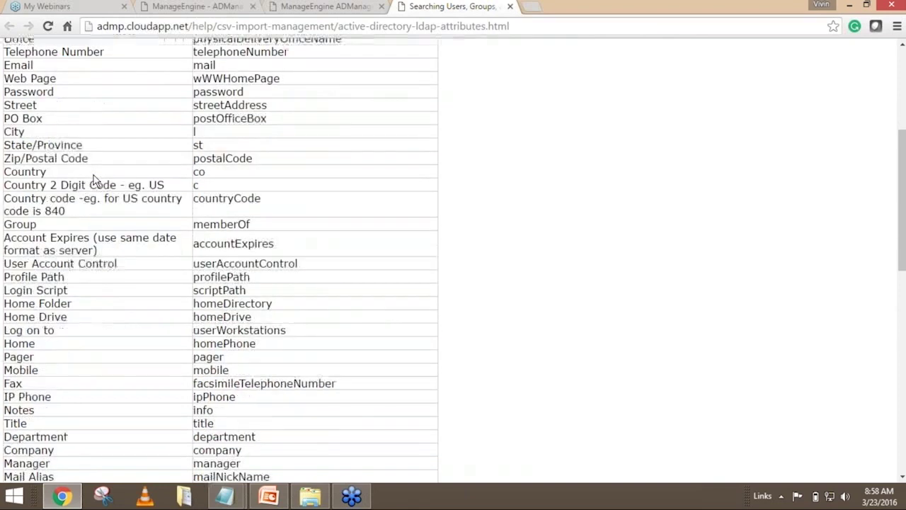
pyautogui.scroll(-3, 94, 180)
pyautogui.scroll(-1, 115, 239)
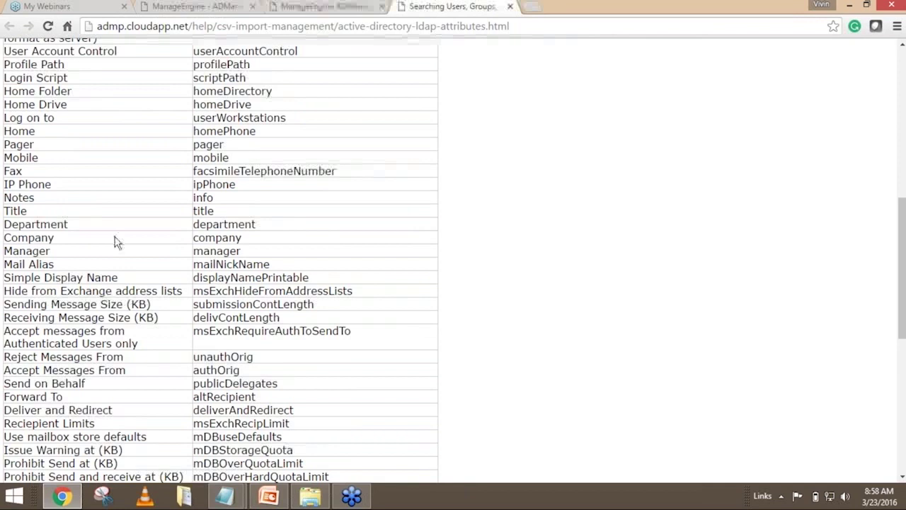
pyautogui.scroll(-2, 115, 239)
pyautogui.scroll(8, 115, 238)
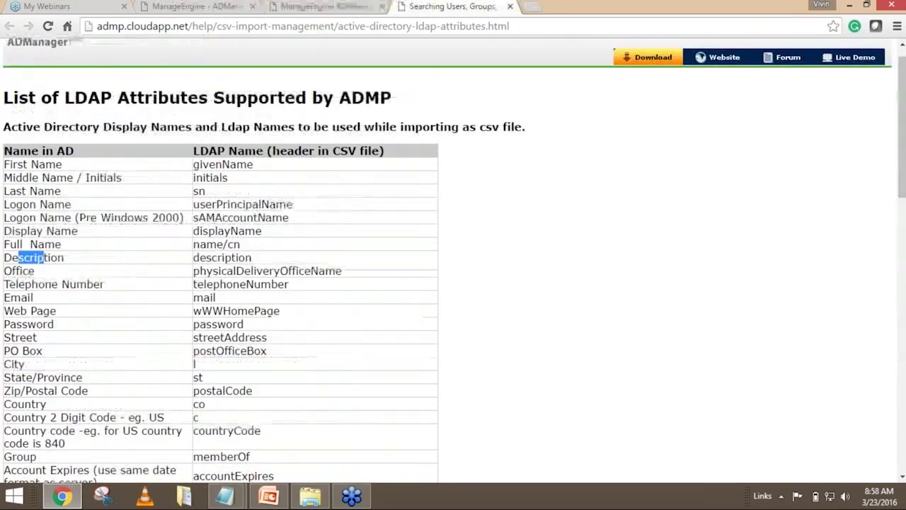
pyautogui.scroll(1, 248, 245)
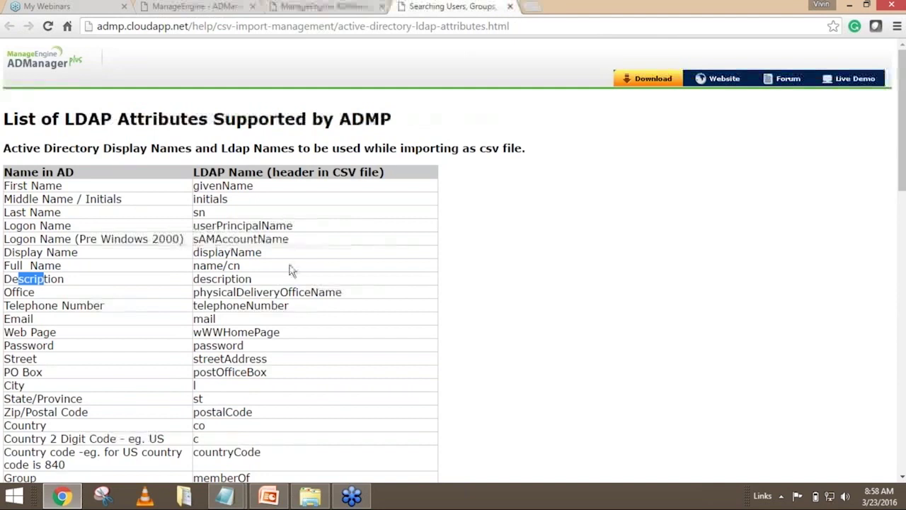
# Bring the CSV back in Notepad and select its givenName,sn,password header line.
pyautogui.moveTo(225, 496)
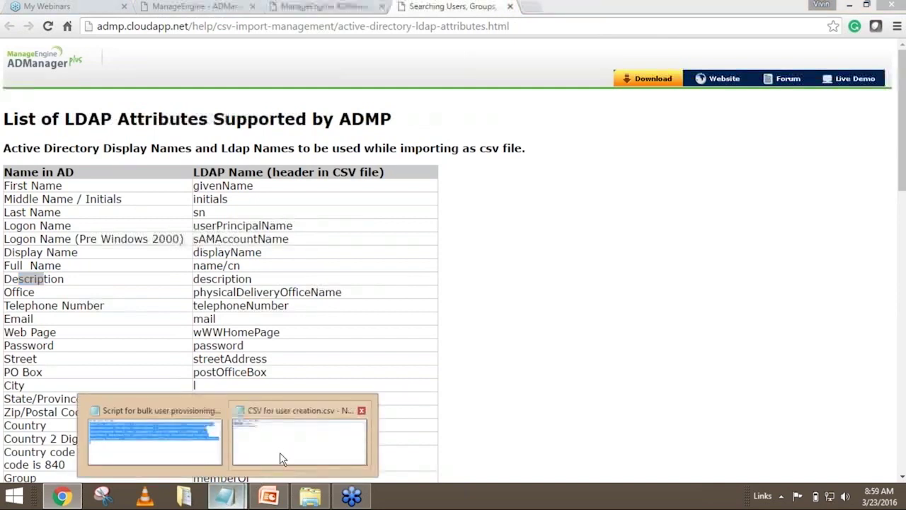
pyautogui.click(281, 458)
pyautogui.click(243, 159)
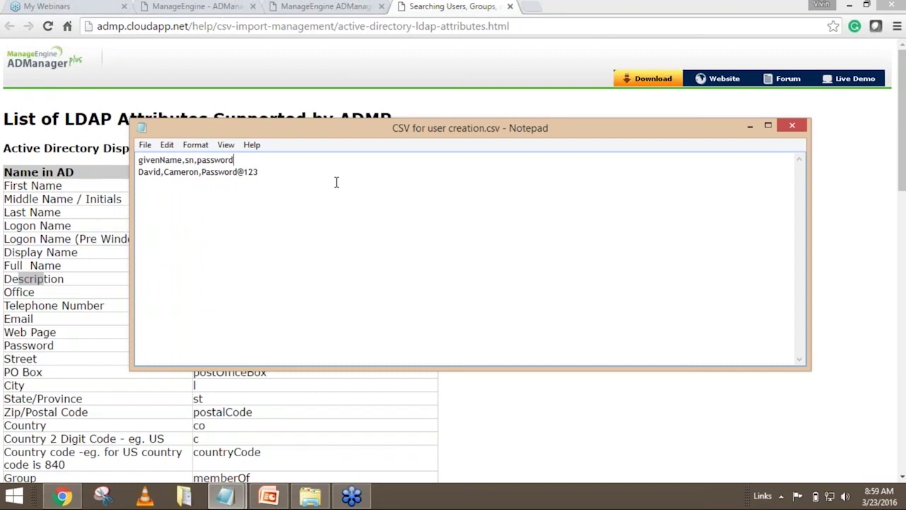
pyautogui.moveTo(234, 160); pyautogui.dragTo(137, 158)
pyautogui.click(282, 168)
# Highlight the user data row and its password value, then minimize Notepad and return to ADManager Plus.
pyautogui.moveTo(140, 172); pyautogui.dragTo(259, 172)
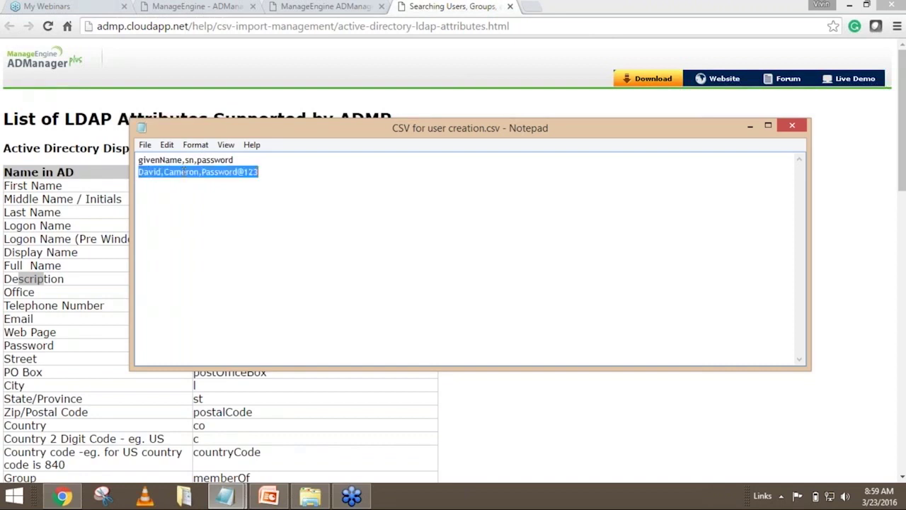
pyautogui.click(282, 173)
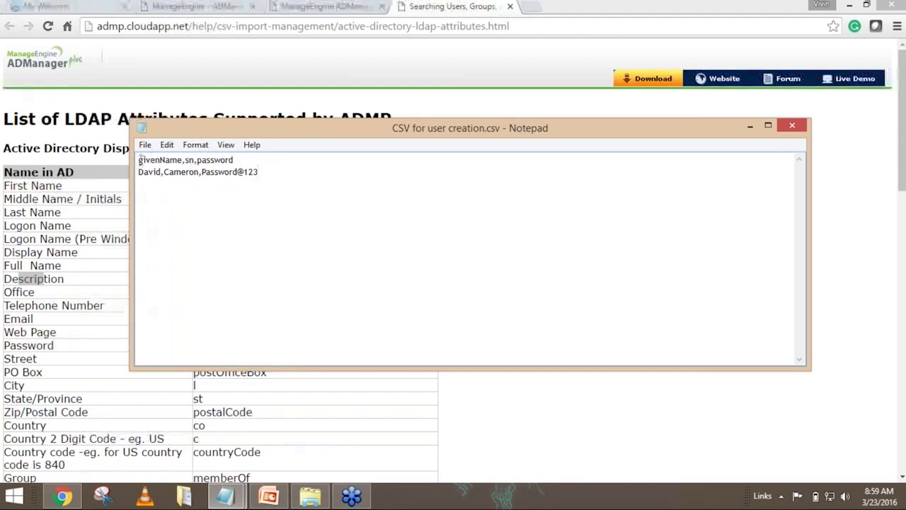
pyautogui.doubleClick(150, 175)
pyautogui.click(206, 216)
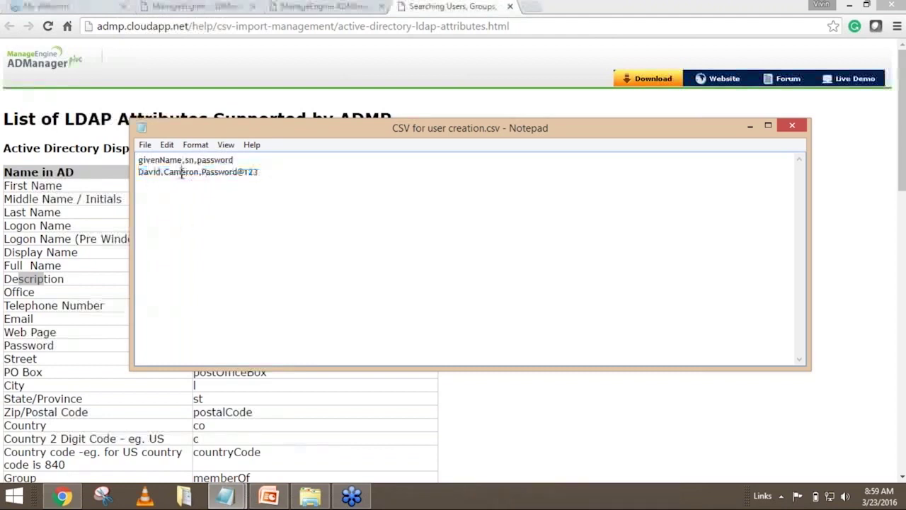
pyautogui.doubleClick(182, 175)
pyautogui.click(223, 175)
pyautogui.moveTo(202, 172); pyautogui.dragTo(264, 173)
pyautogui.click(265, 172)
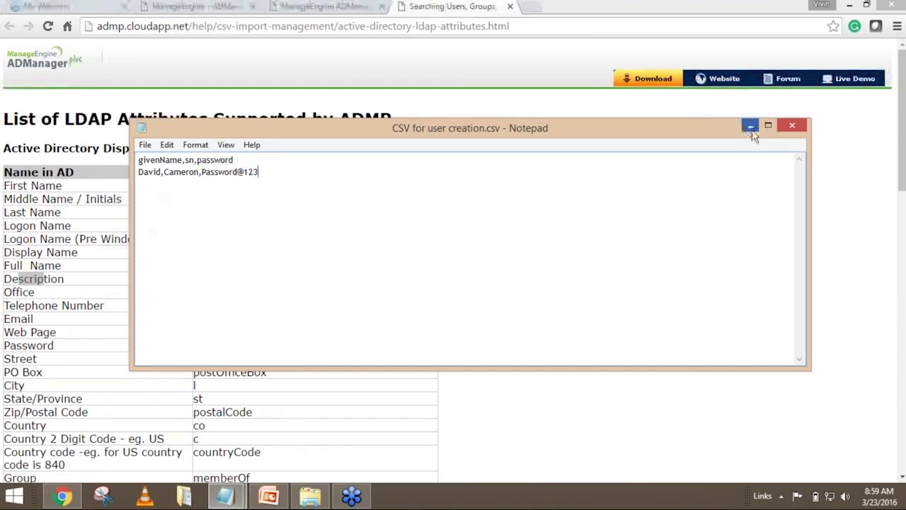
pyautogui.click(750, 127)
pyautogui.click(191, 6)
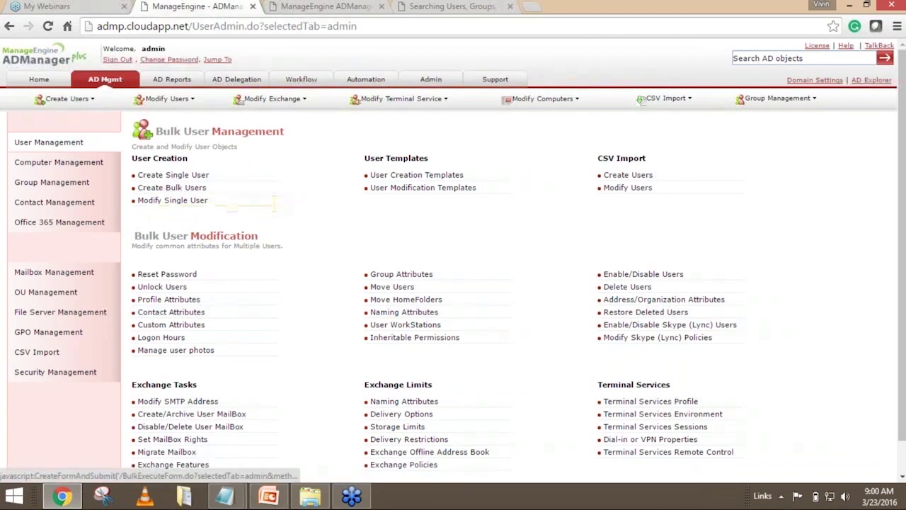
# Open Create Bulk Users for workshop.admanagerplus.com under User Creation.
pyautogui.click(154, 190)
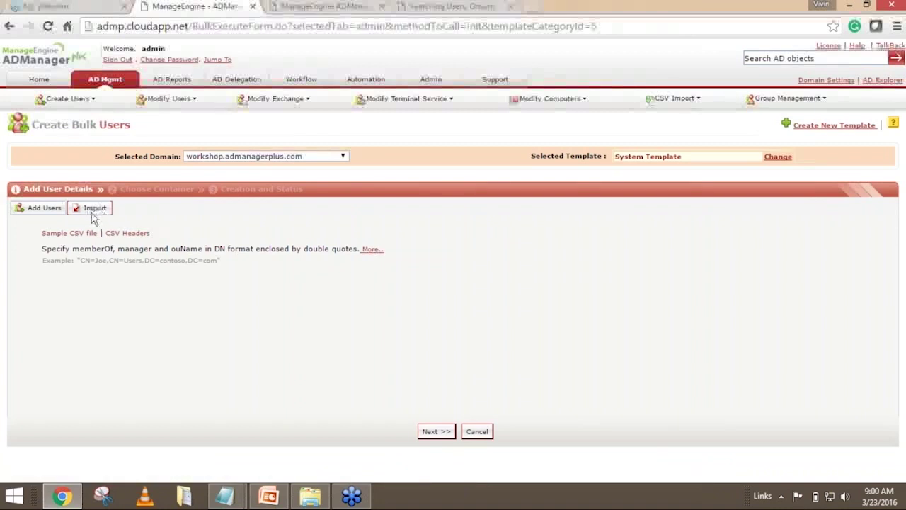
# Review the sample CSV's header line under Import, then bring up the Choose File picker.
pyautogui.click(94, 211)
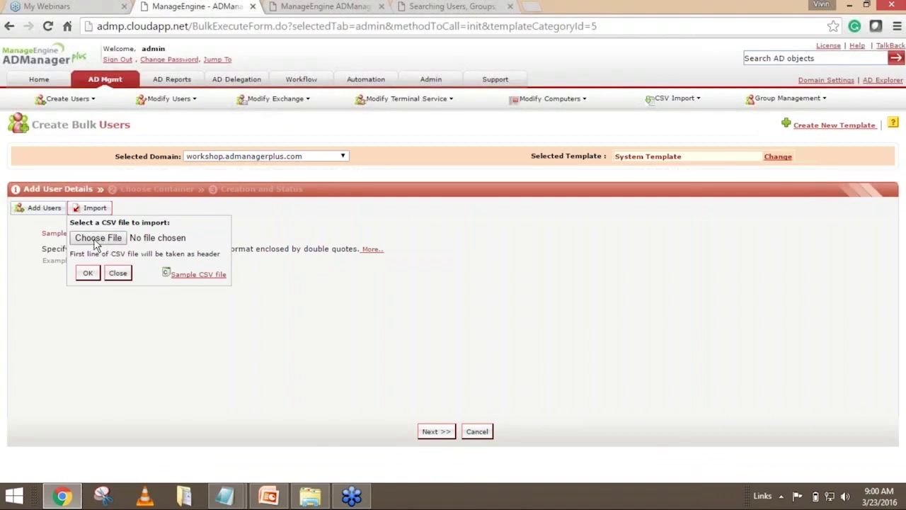
pyautogui.click(199, 275)
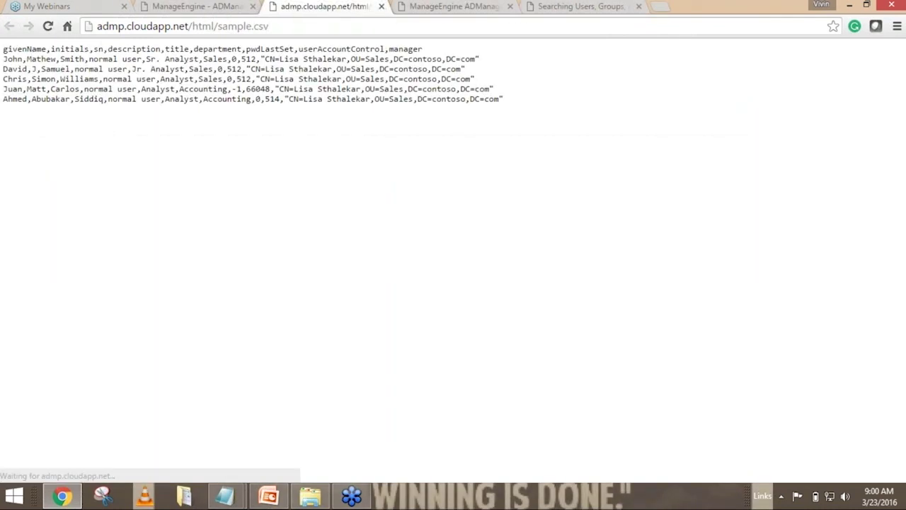
pyautogui.moveTo(6, 48); pyautogui.dragTo(431, 49)
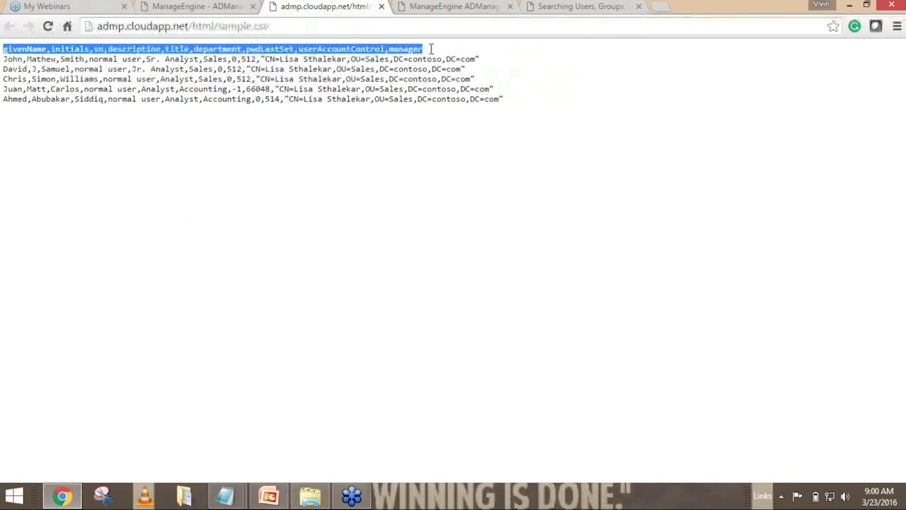
pyautogui.click(381, 7)
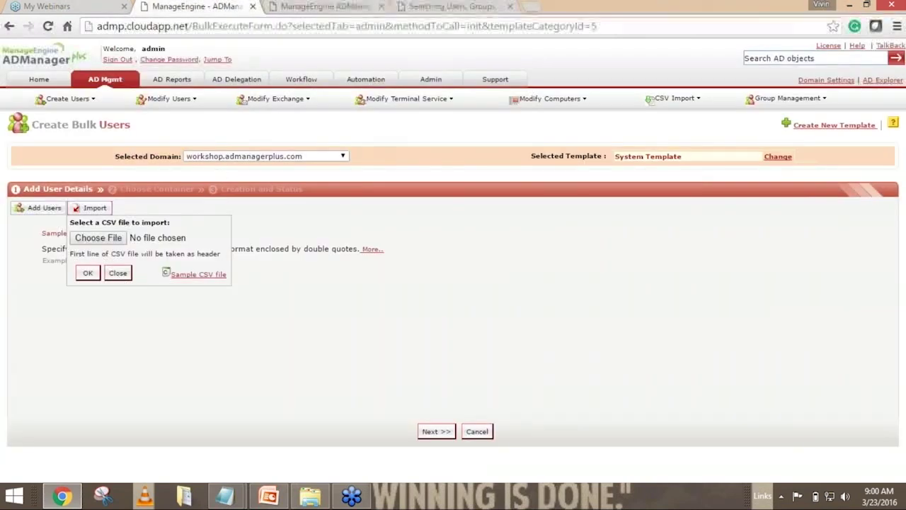
pyautogui.click(105, 239)
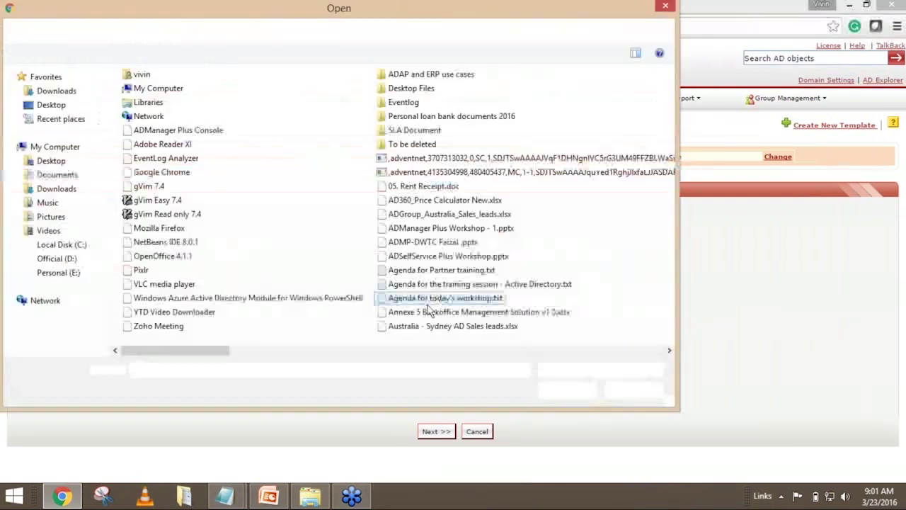
# Import 'CSV for user creation.csv' from Documents > Workshop into the bulk user list.
pyautogui.click(54, 177)
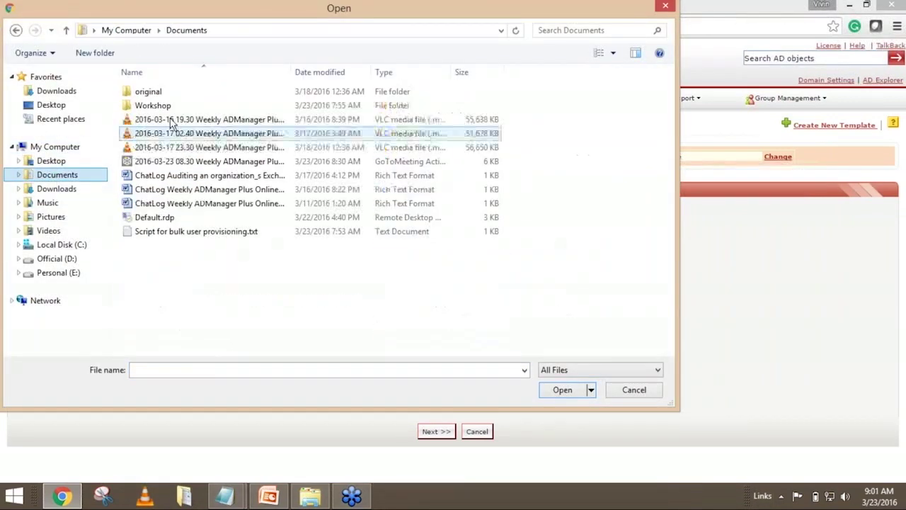
pyautogui.doubleClick(168, 109)
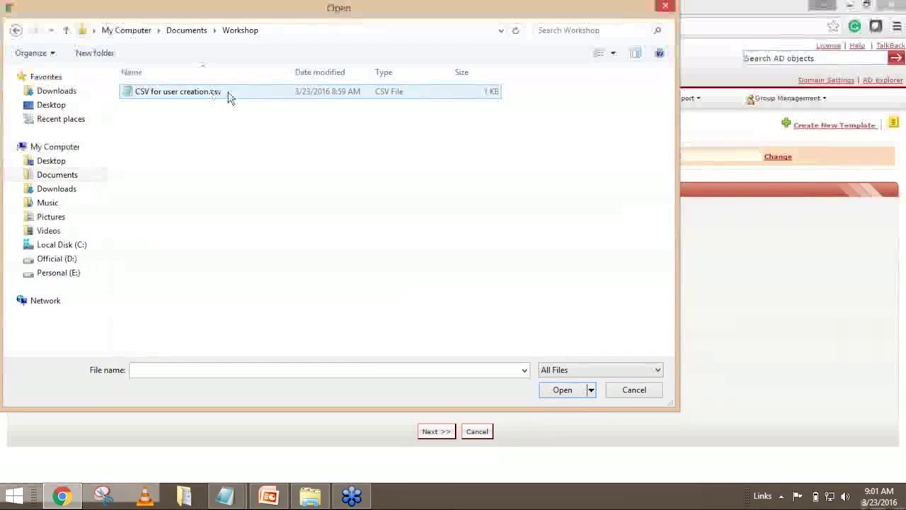
pyautogui.click(180, 95)
pyautogui.click(552, 392)
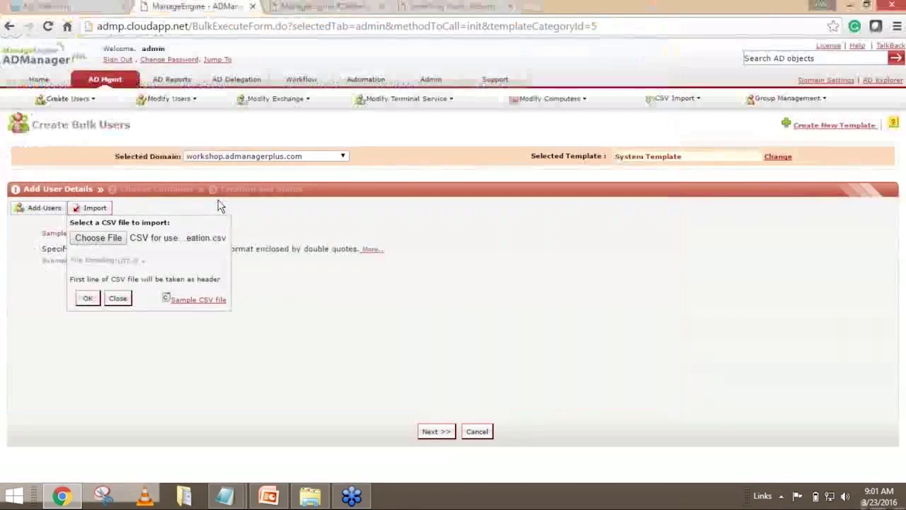
pyautogui.click(88, 298)
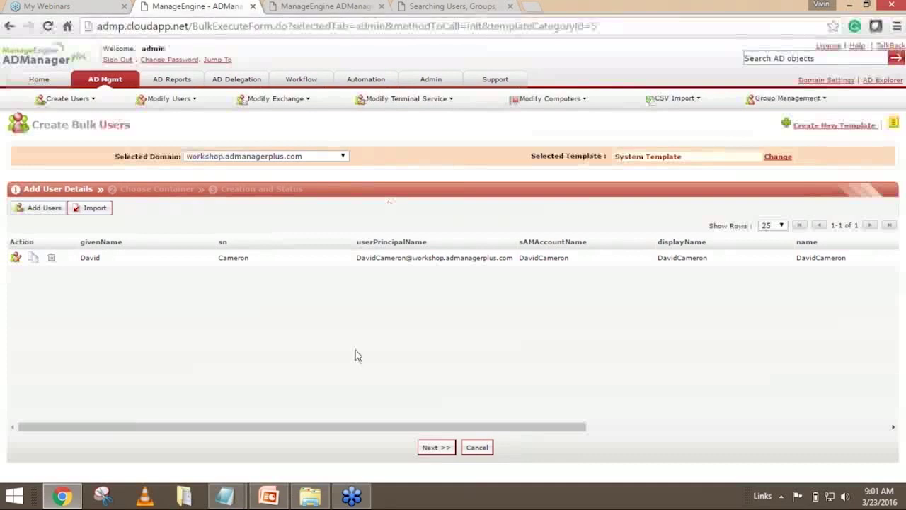
pyautogui.moveTo(227, 498)
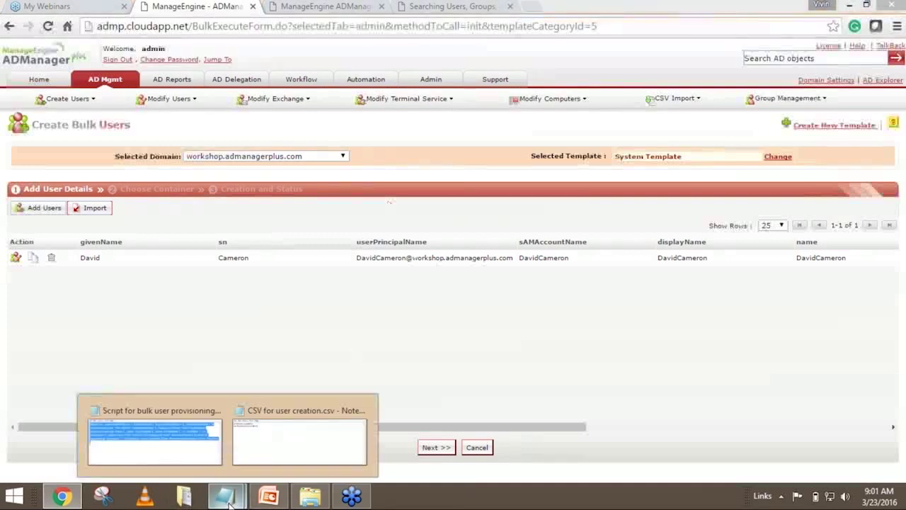
pyautogui.click(259, 435)
pyautogui.click(250, 160)
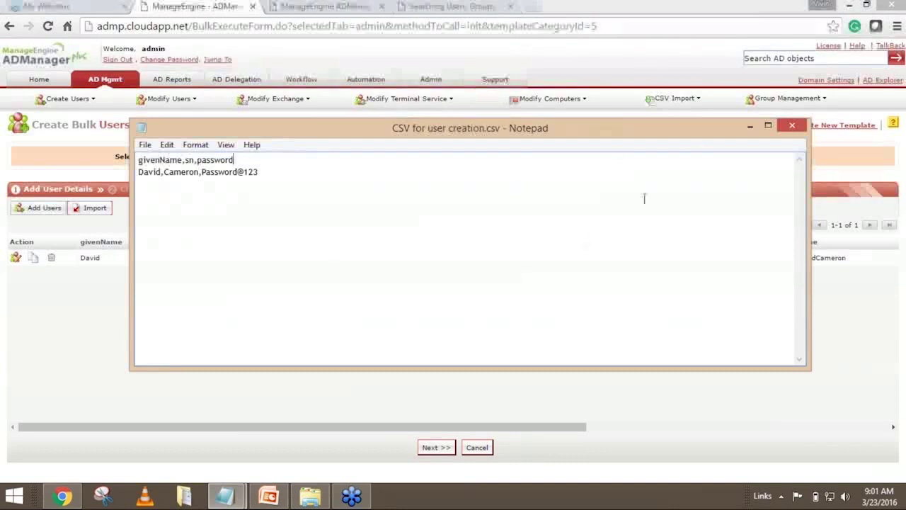
pyautogui.click(750, 128)
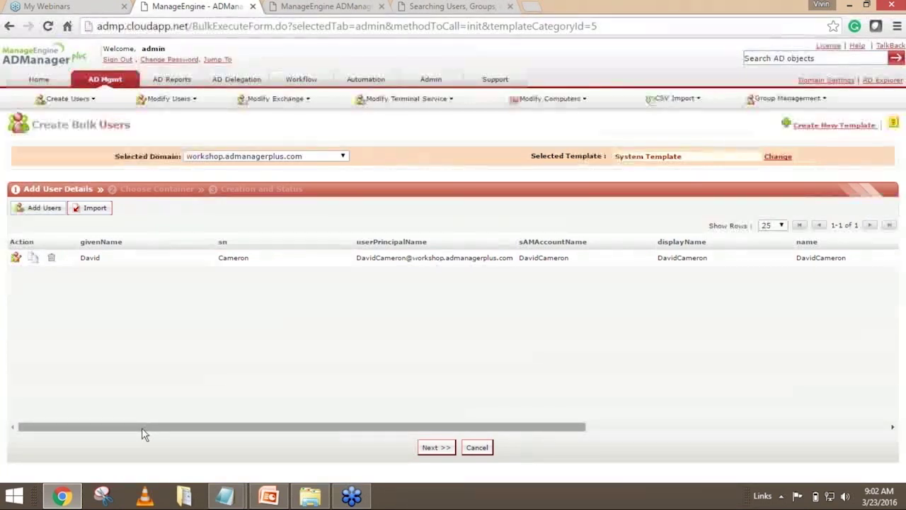
pyautogui.moveTo(228, 499)
pyautogui.click(269, 446)
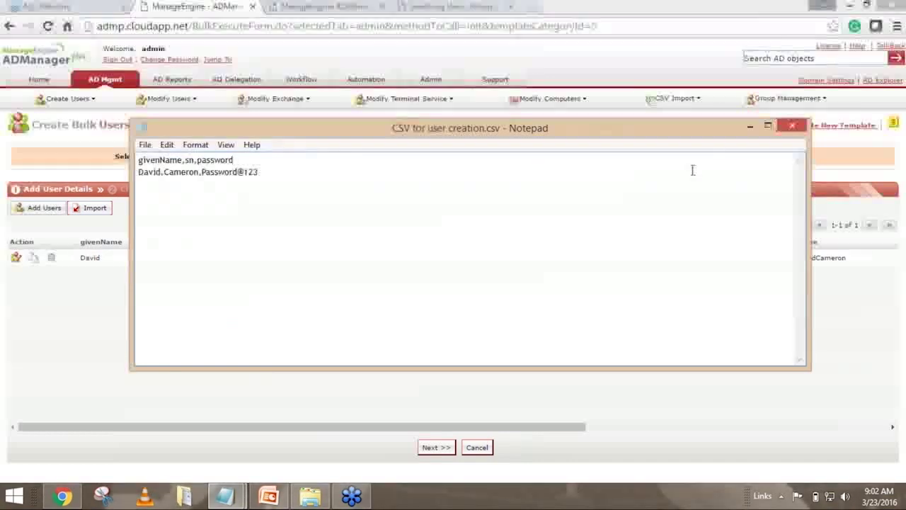
pyautogui.click(248, 158)
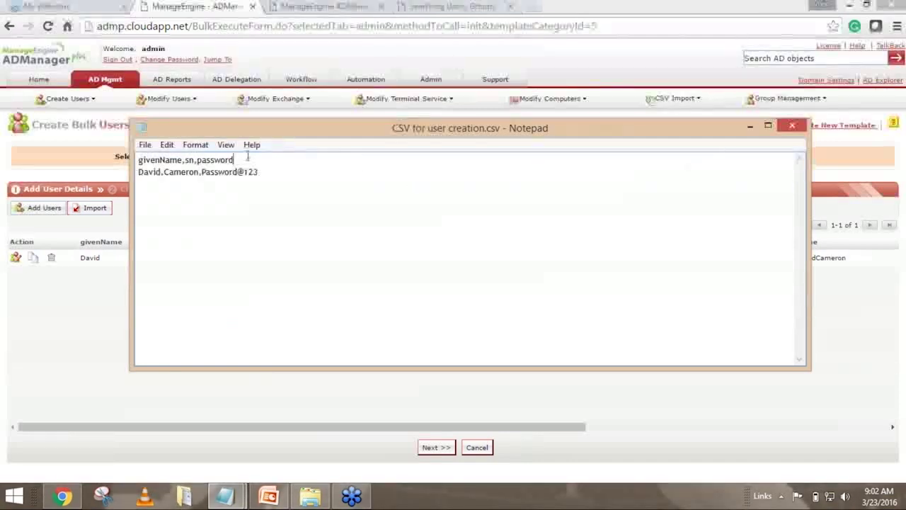
pyautogui.moveTo(248, 157); pyautogui.dragTo(139, 158)
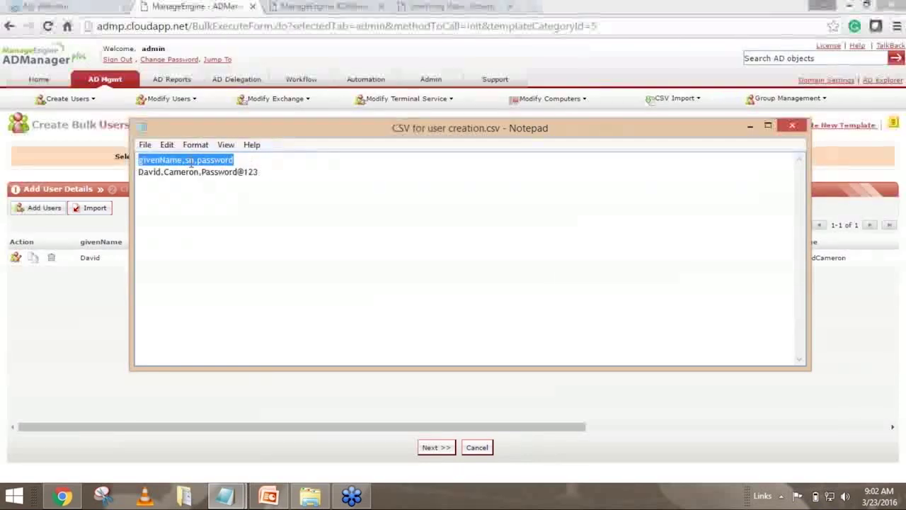
pyautogui.click(749, 125)
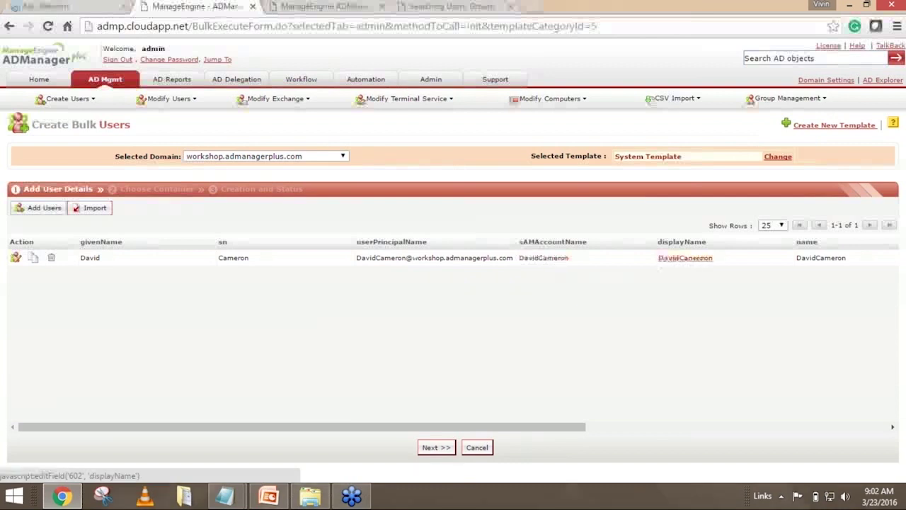
pyautogui.moveTo(567, 427); pyautogui.dragTo(765, 424)
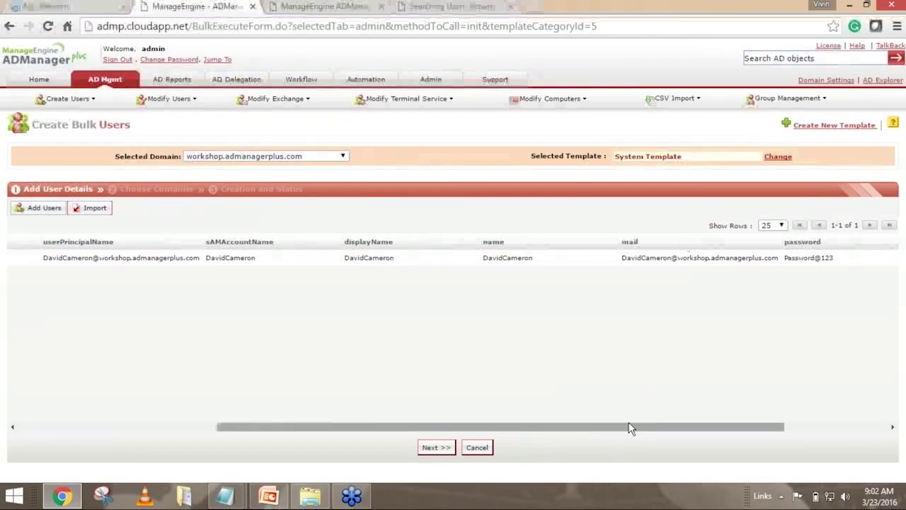
pyautogui.moveTo(625, 428); pyautogui.dragTo(276, 408)
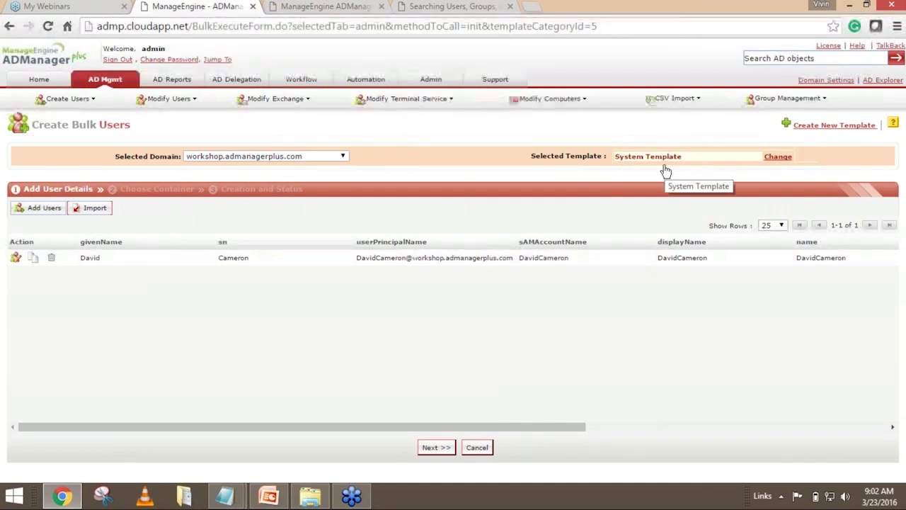
pyautogui.click(778, 157)
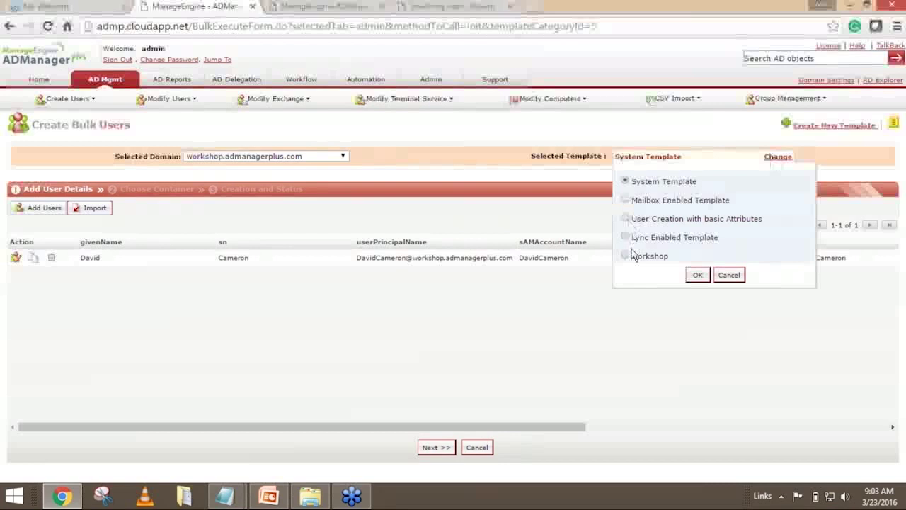
pyautogui.click(731, 276)
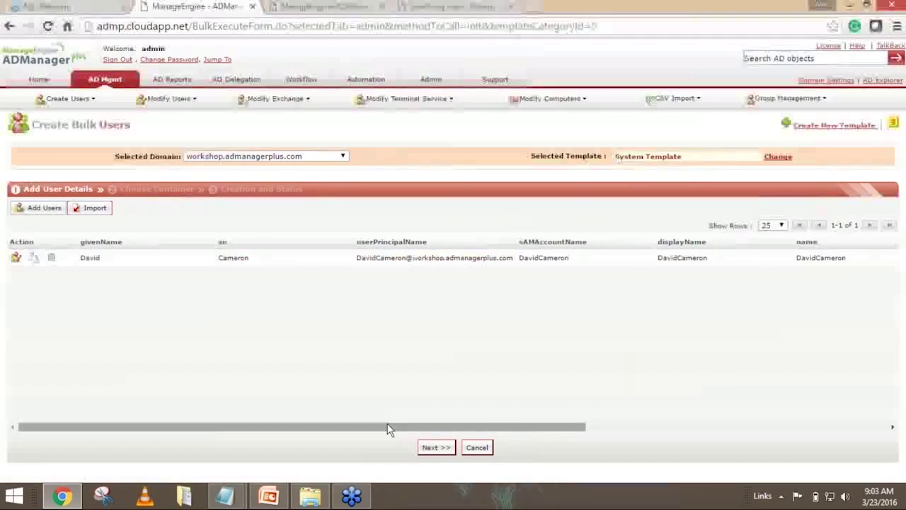
pyautogui.moveTo(406, 428); pyautogui.dragTo(129, 401)
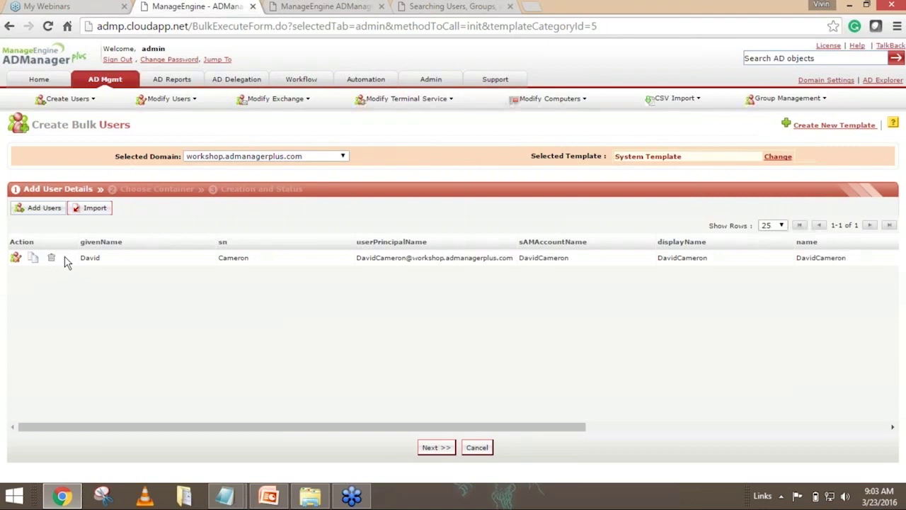
# Choose the Employees - AU OU as the target container and create the imported user.
pyautogui.click(433, 448)
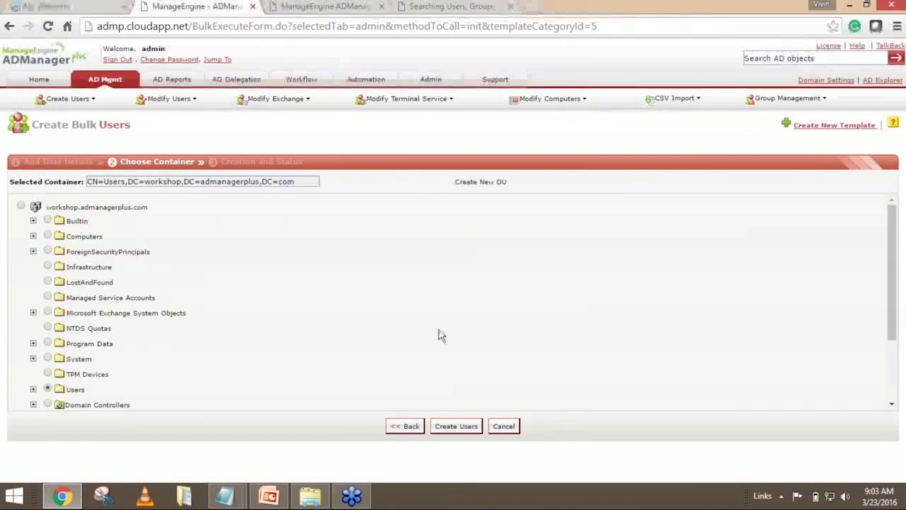
pyautogui.scroll(-3, 191, 234)
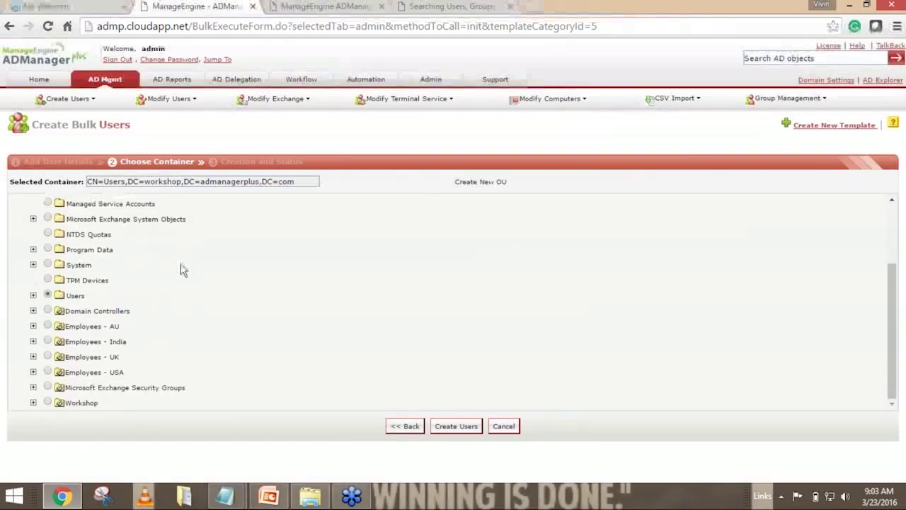
pyautogui.scroll(3, 149, 281)
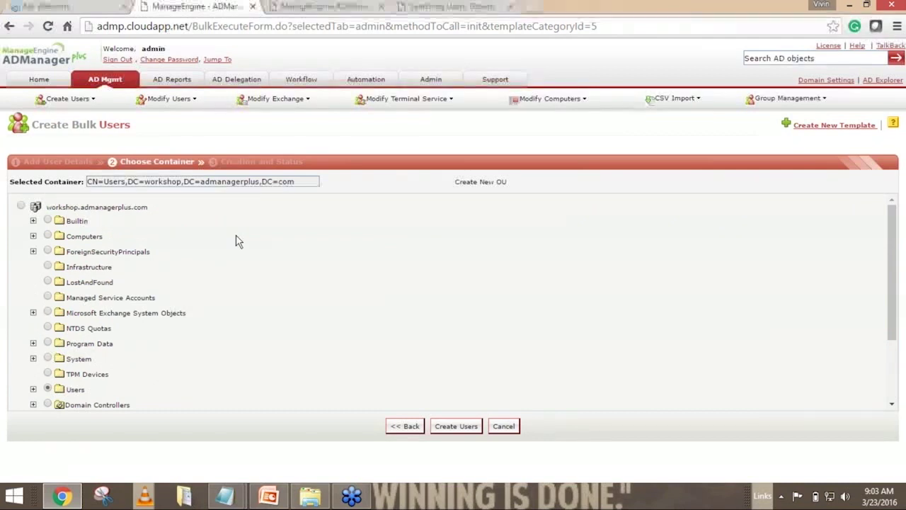
pyautogui.scroll(-3, 238, 242)
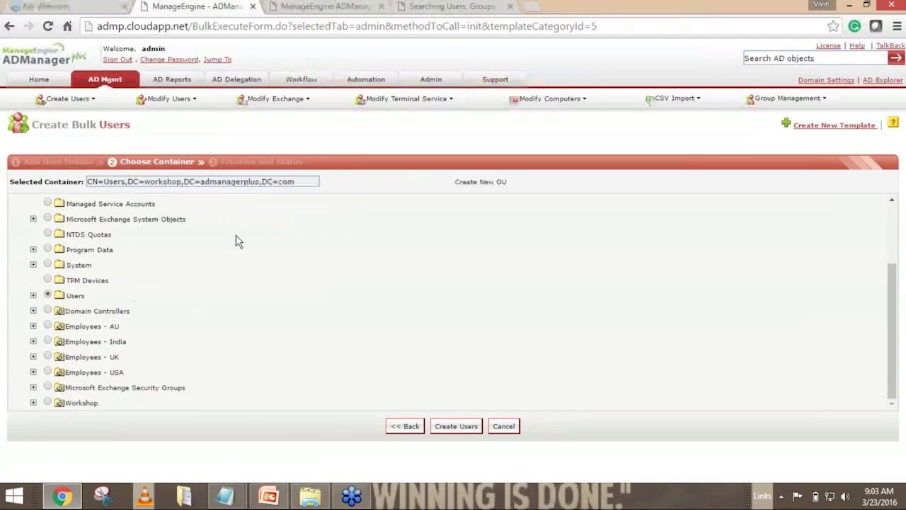
pyautogui.click(48, 326)
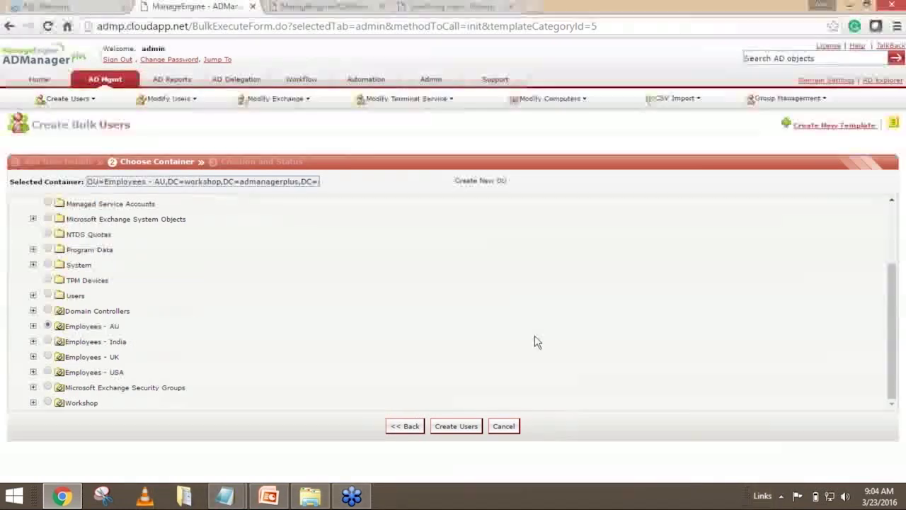
pyautogui.click(459, 433)
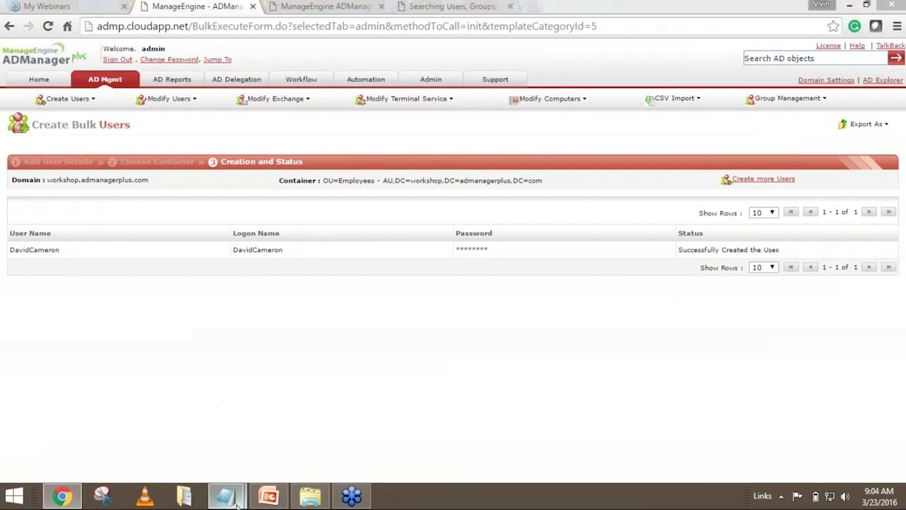
# Review the bulk provisioning script in Notepad, then minimize it.
pyautogui.moveTo(238, 502)
pyautogui.click(151, 459)
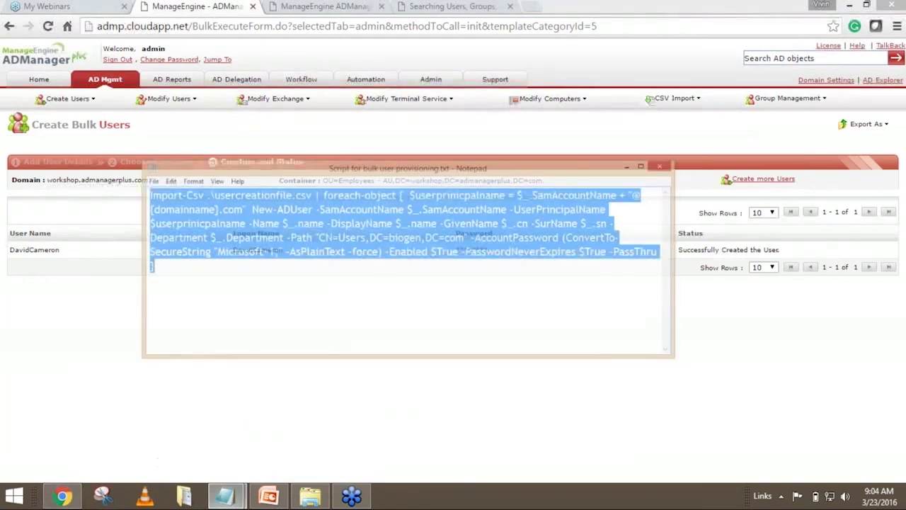
pyautogui.click(377, 259)
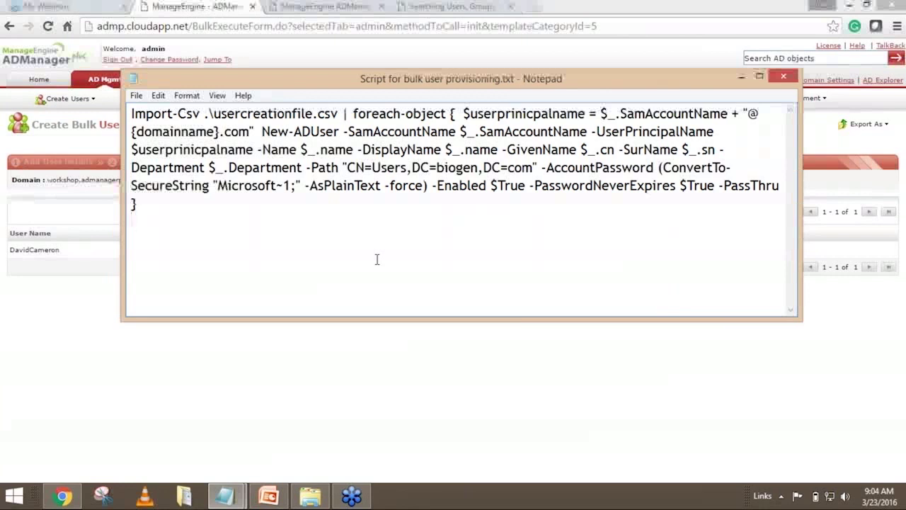
pyautogui.moveTo(156, 207); pyautogui.dragTo(110, 103)
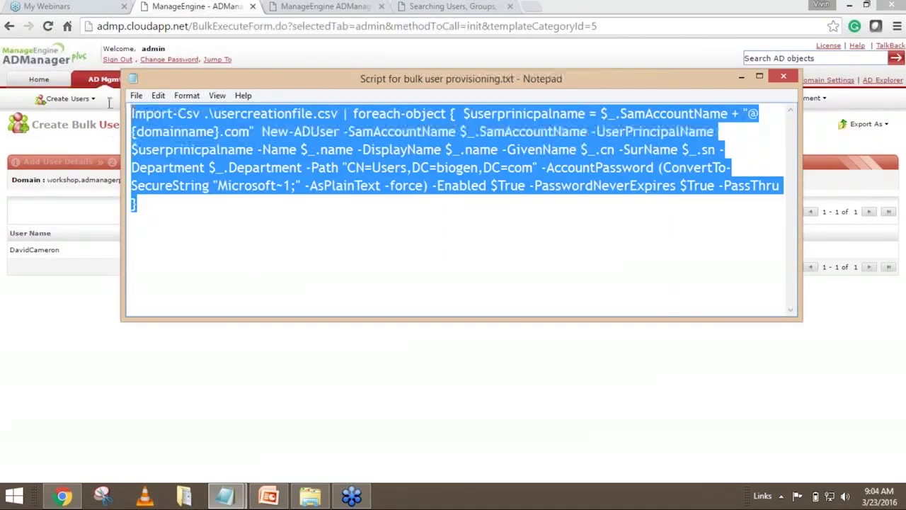
pyautogui.click(741, 77)
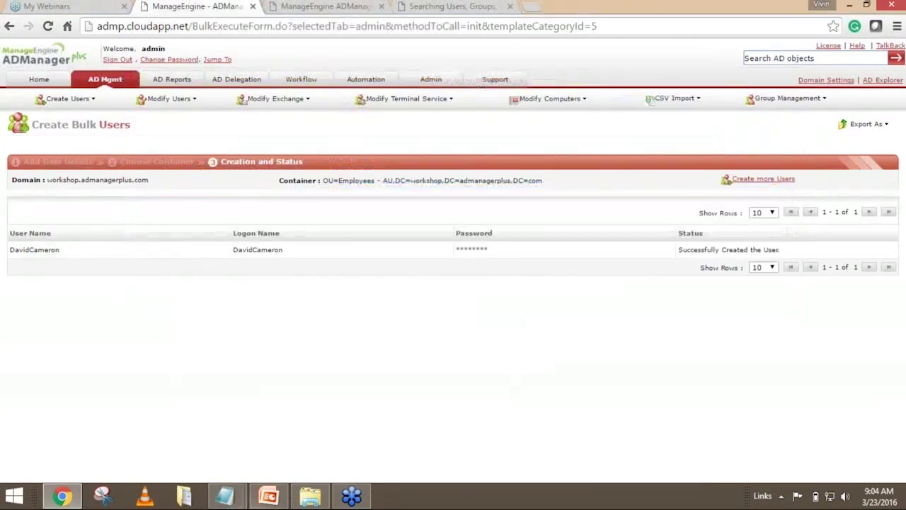
# Check the CSV file's header row, minimize it, and return to the AD Mgmt overview.
pyautogui.hotkey('alt', 'Tab')
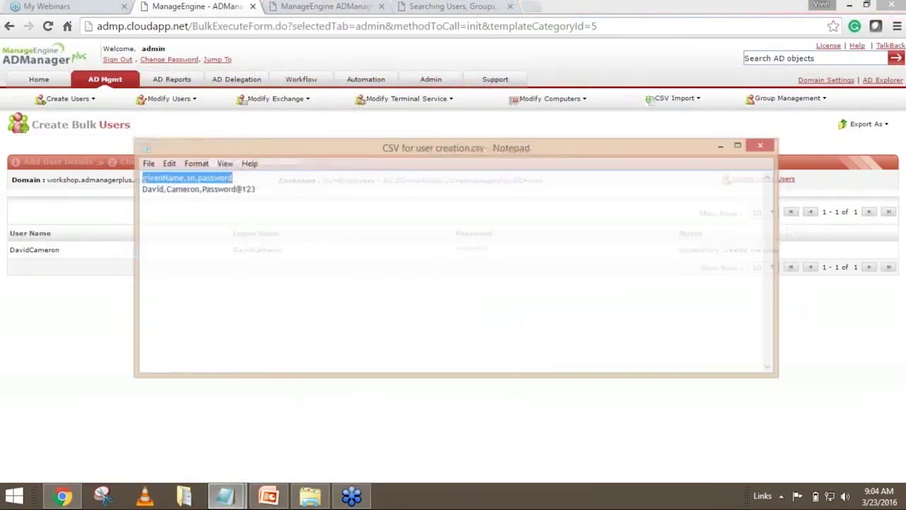
pyautogui.moveTo(250, 160); pyautogui.dragTo(138, 161)
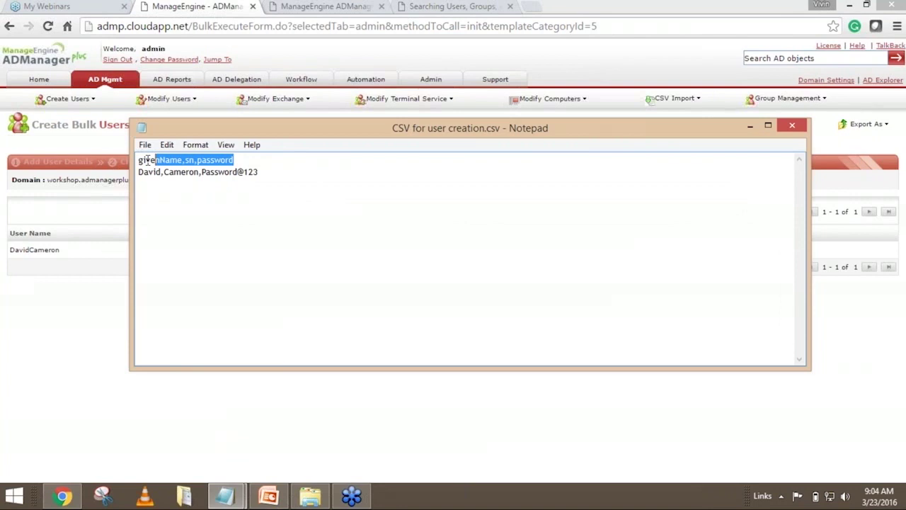
pyautogui.click(281, 173)
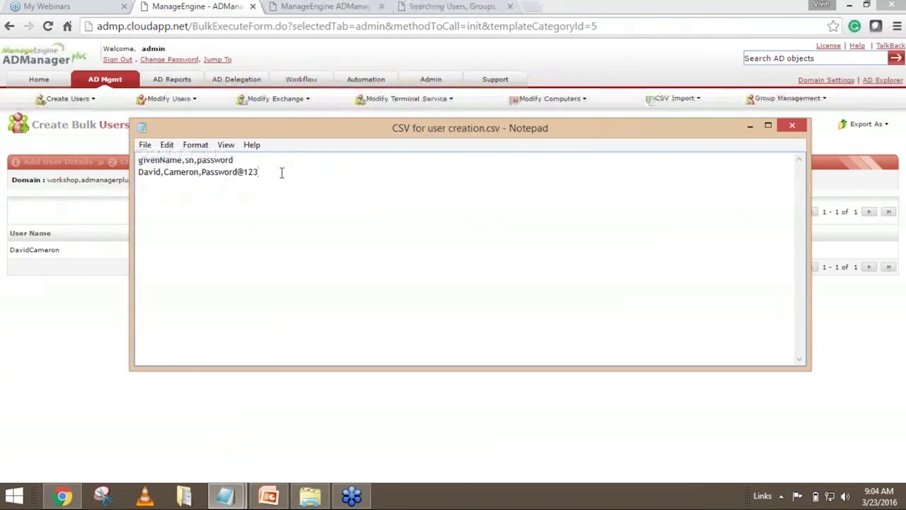
pyautogui.click(749, 126)
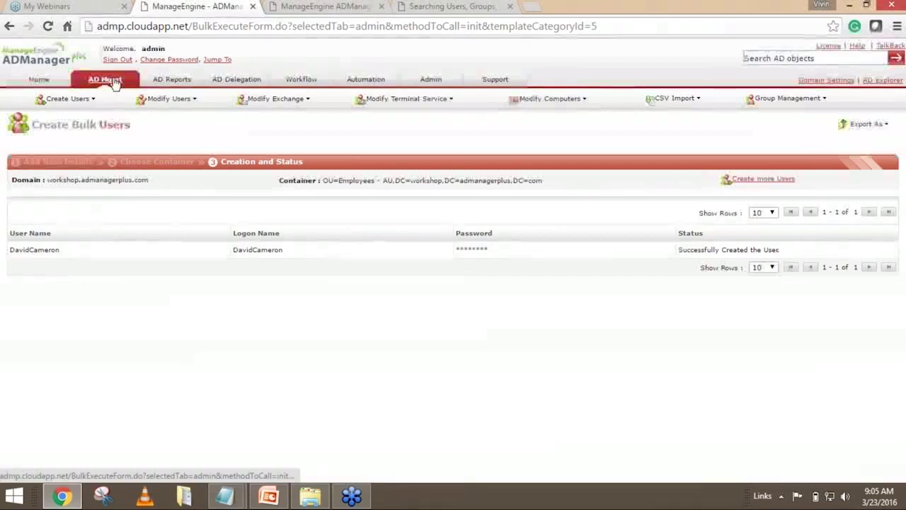
pyautogui.click(113, 82)
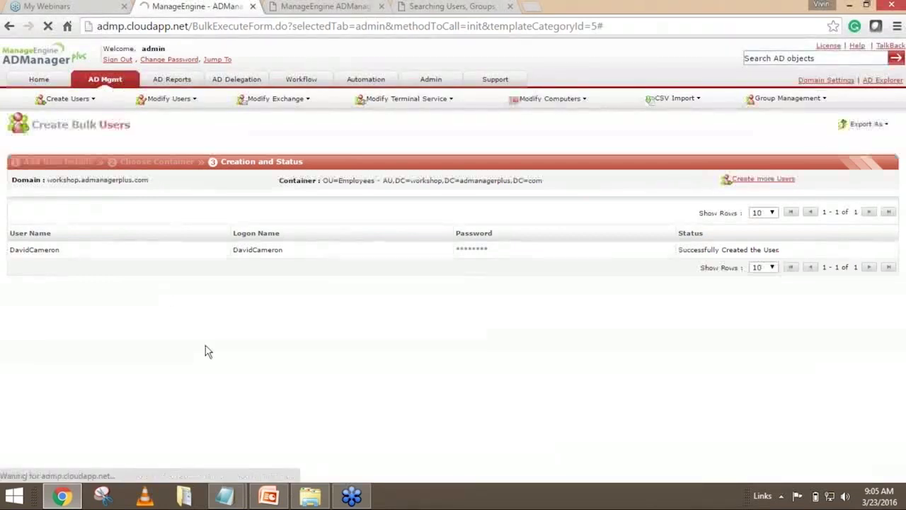
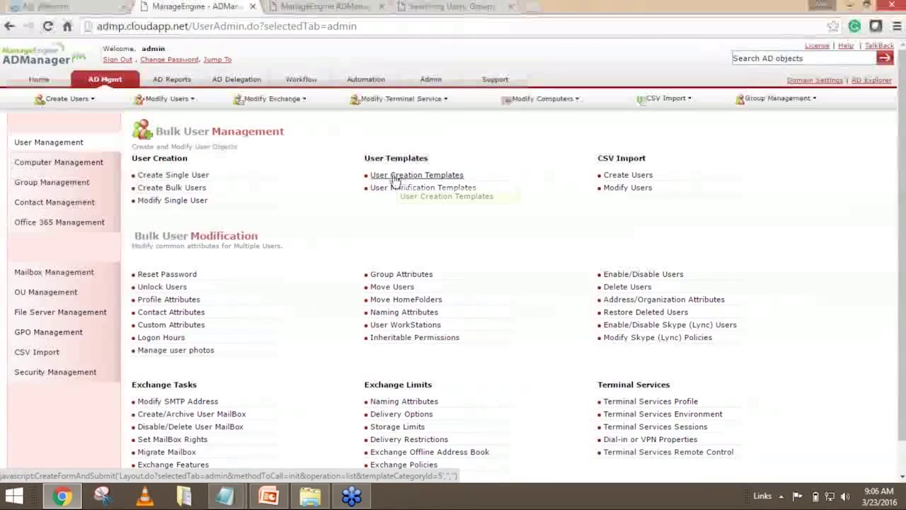
# Open User Creation Templates and start CreateUserTemplate1 for the workshop.admanagerplus.com domain.
pyautogui.click(394, 178)
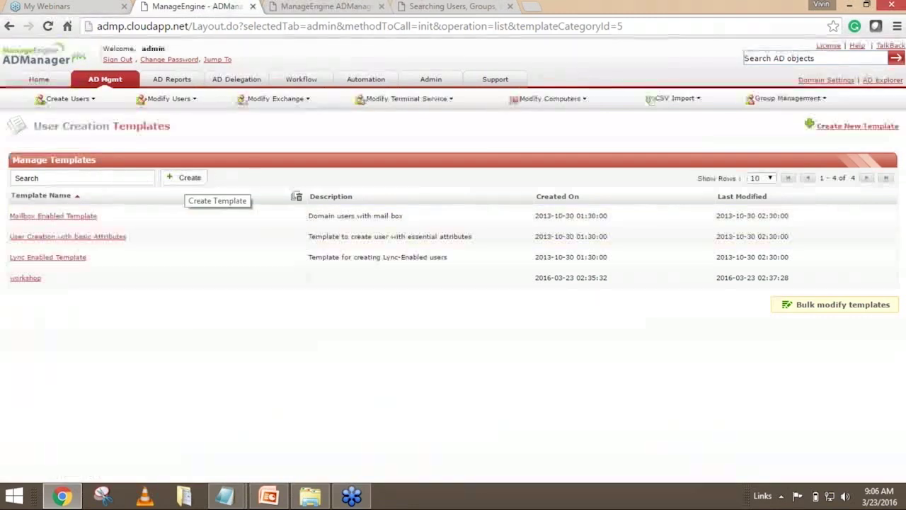
pyautogui.click(196, 180)
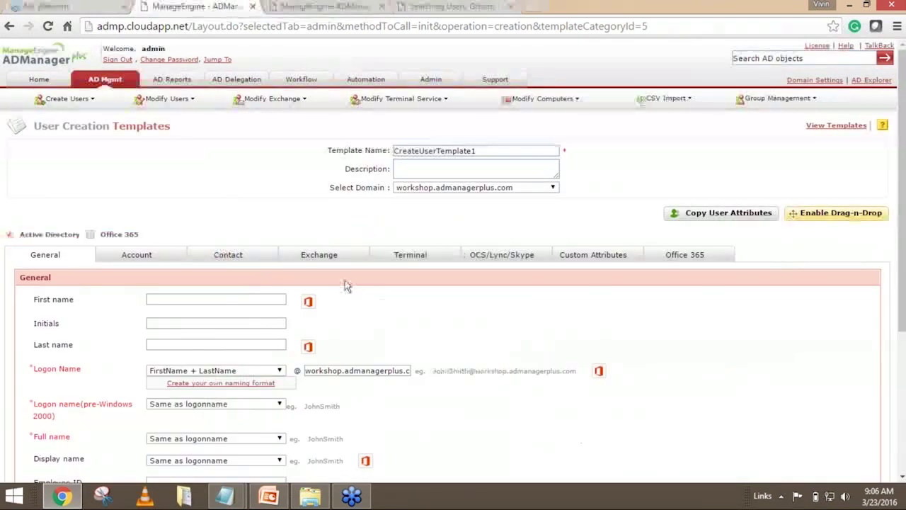
# Rename the template from CreateUserTemplate1 to AUWorkshop.
pyautogui.doubleClick(487, 151)
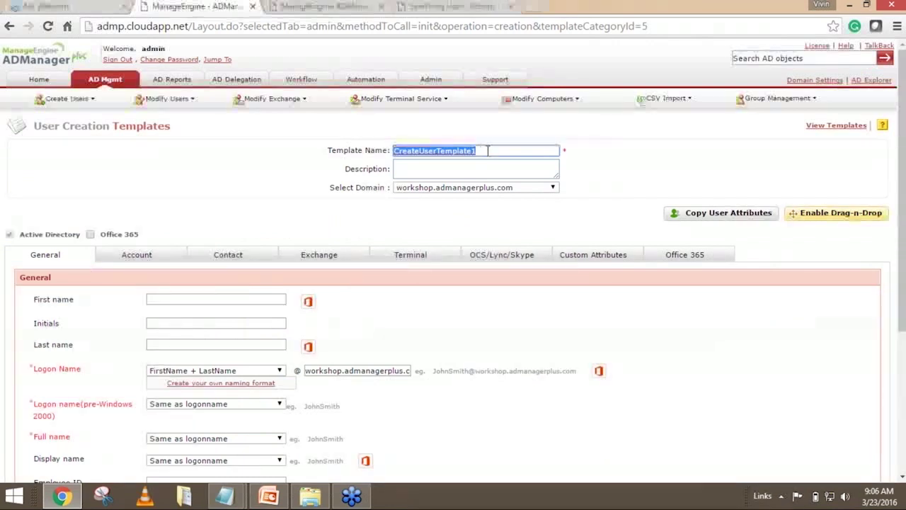
pyautogui.write('AllW')
pyautogui.write('orkshop')
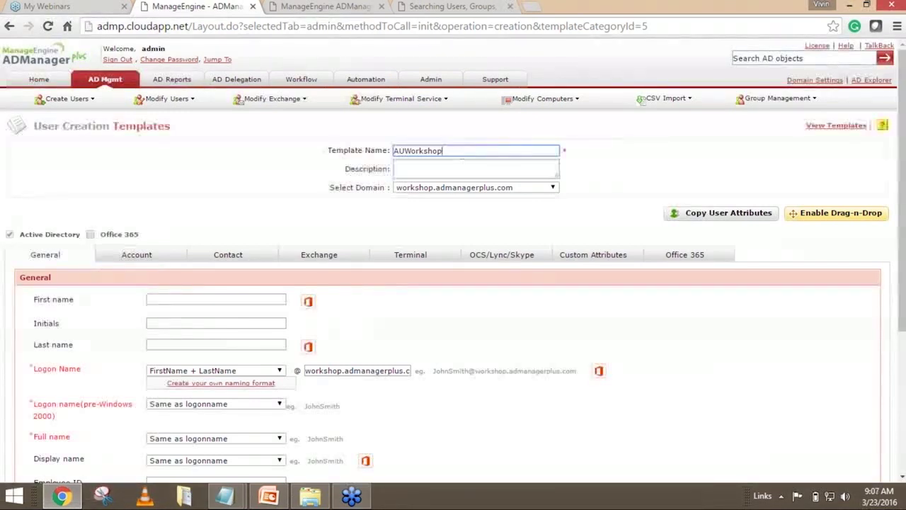
pyautogui.scroll(-2, 440, 330)
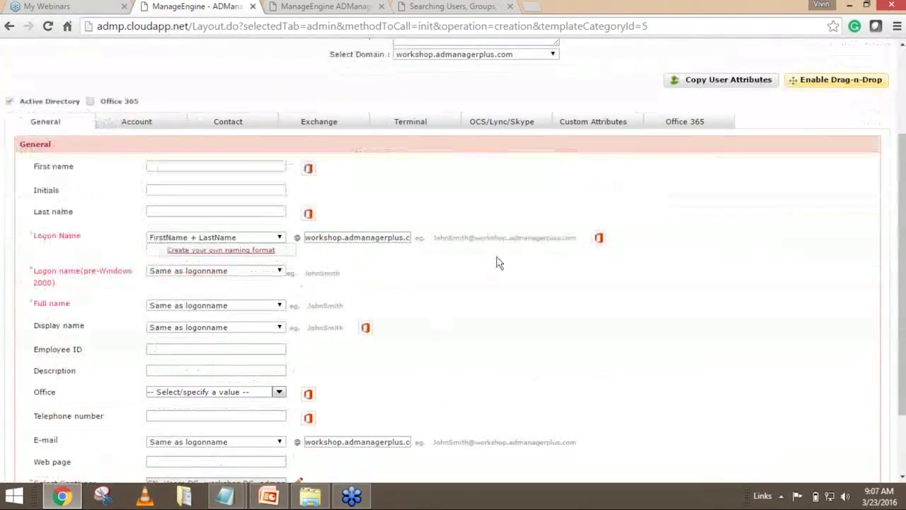
pyautogui.scroll(1, 492, 263)
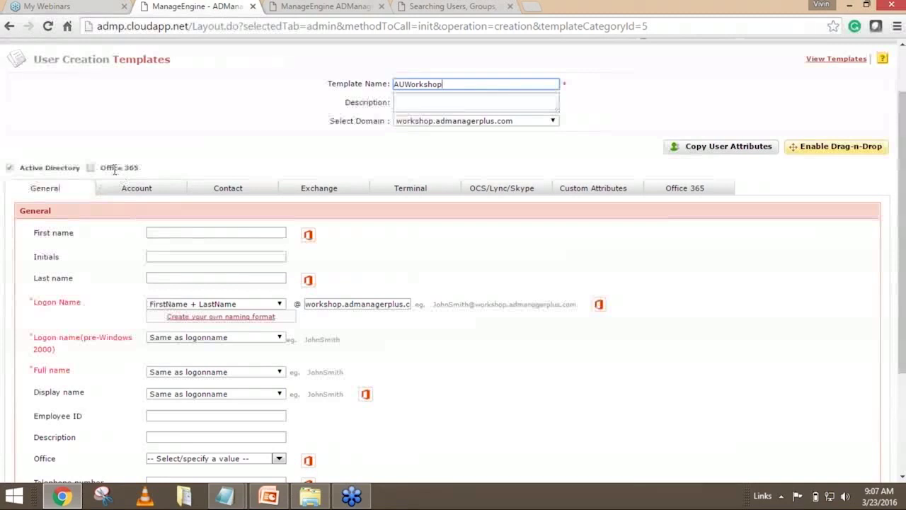
# Enable Office 365 alongside Active Directory, then point out the Logon Name setting.
pyautogui.click(91, 167)
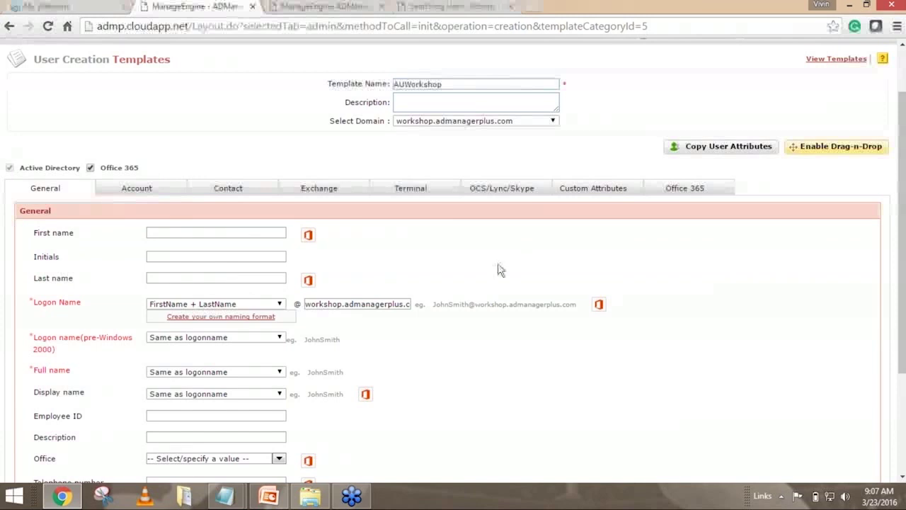
pyautogui.scroll(-1, 241, 227)
pyautogui.scroll(-1, 244, 224)
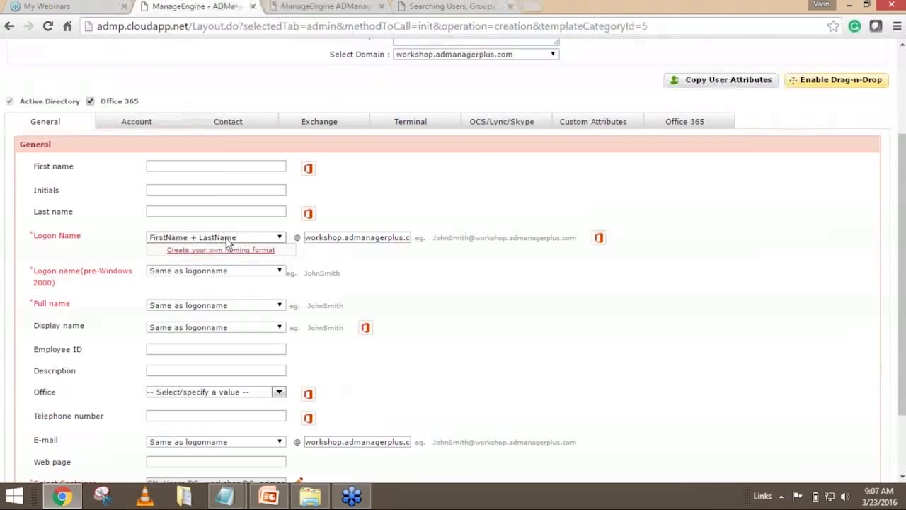
pyautogui.moveTo(33, 236); pyautogui.dragTo(120, 253)
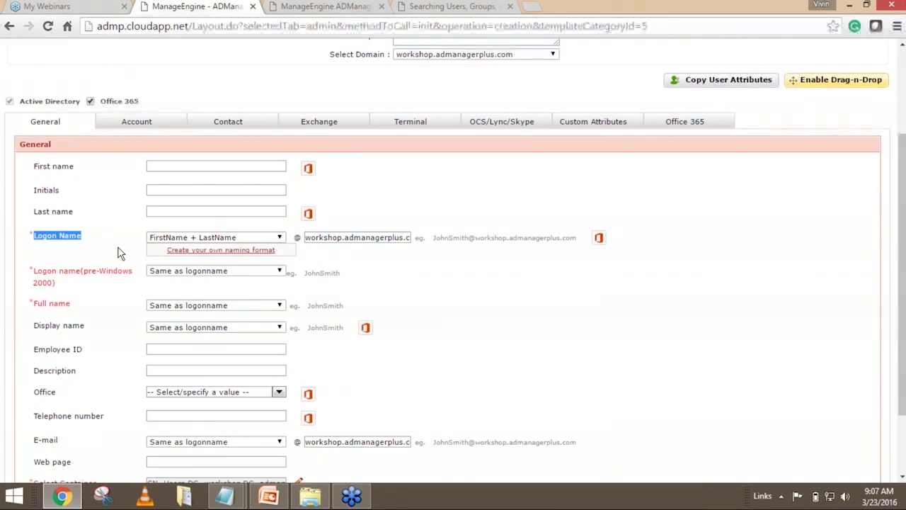
# Try FirstName +.+ LastName and then LastName +.+ FirstName logon formats, checking the example address.
pyautogui.click(223, 240)
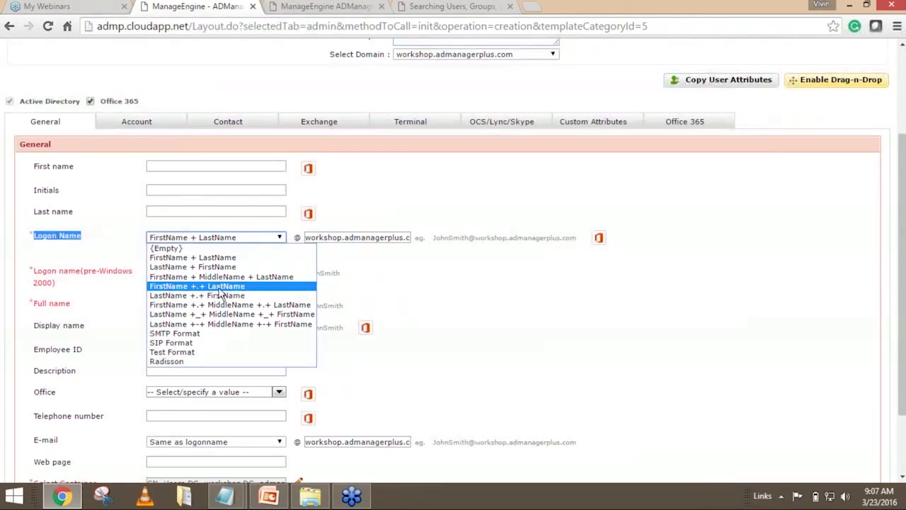
pyautogui.click(244, 286)
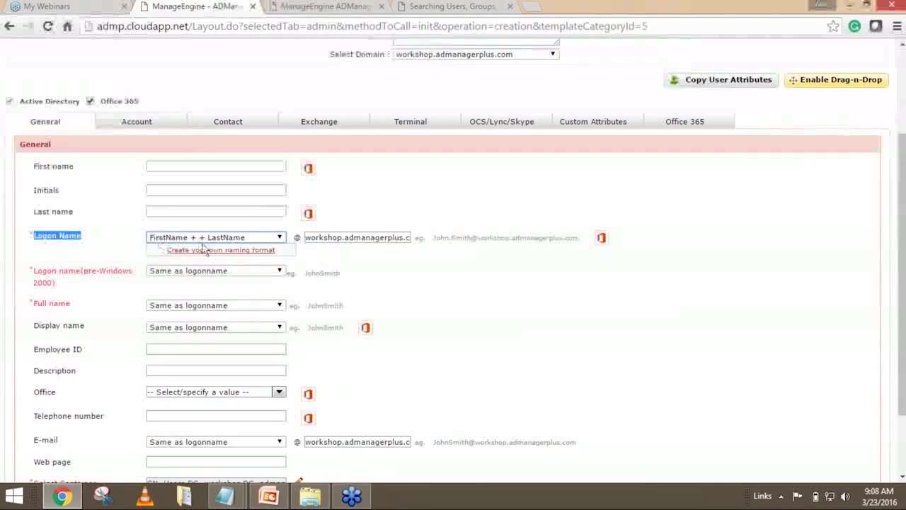
pyautogui.moveTo(433, 239); pyautogui.dragTo(583, 241)
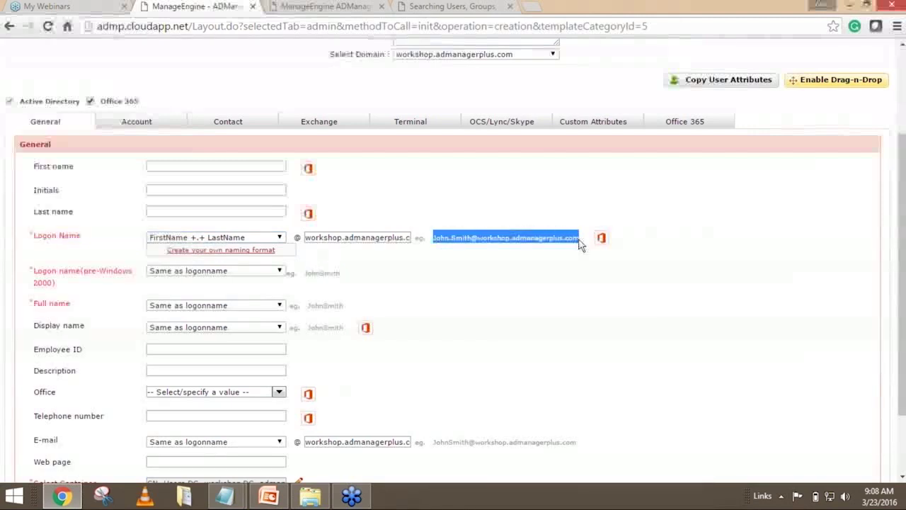
pyautogui.click(523, 281)
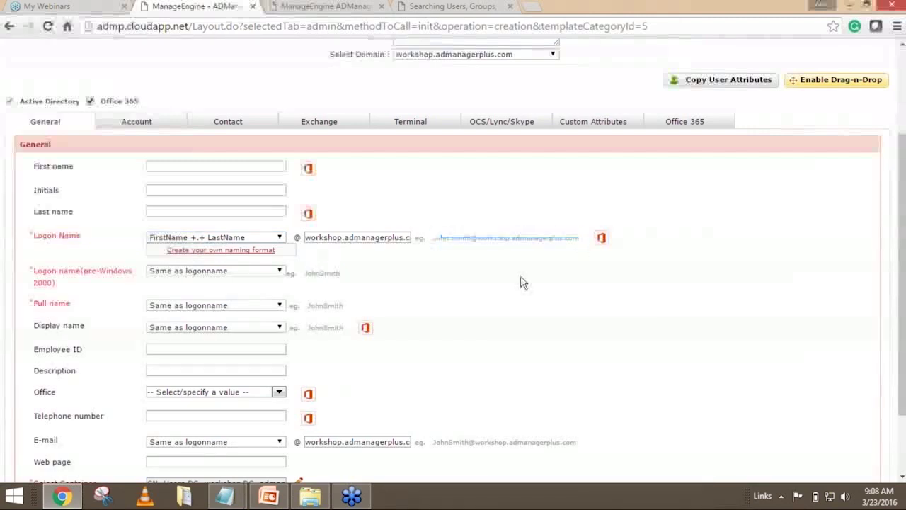
pyautogui.click(239, 241)
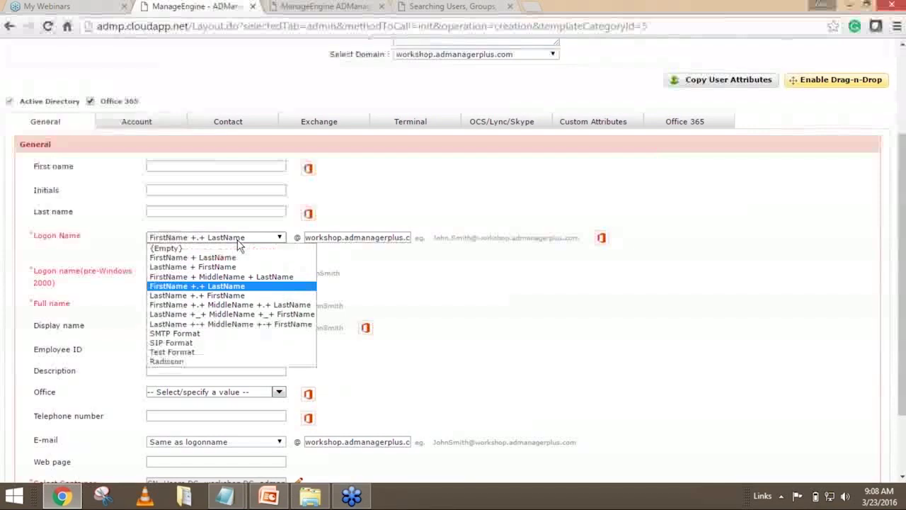
pyautogui.click(204, 295)
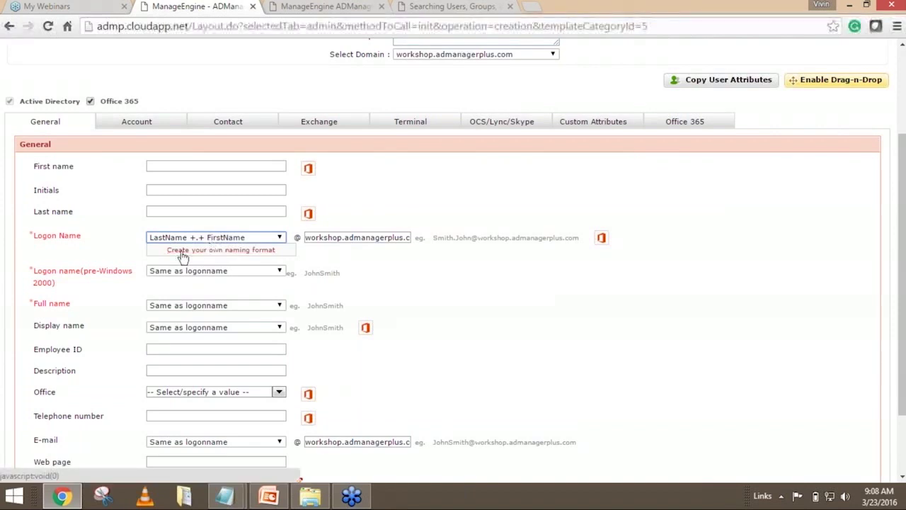
# Settle on the FirstName +.+ LastName logon name format and show the pre-Windows 2000 choices.
pyautogui.click(225, 238)
pyautogui.click(399, 291)
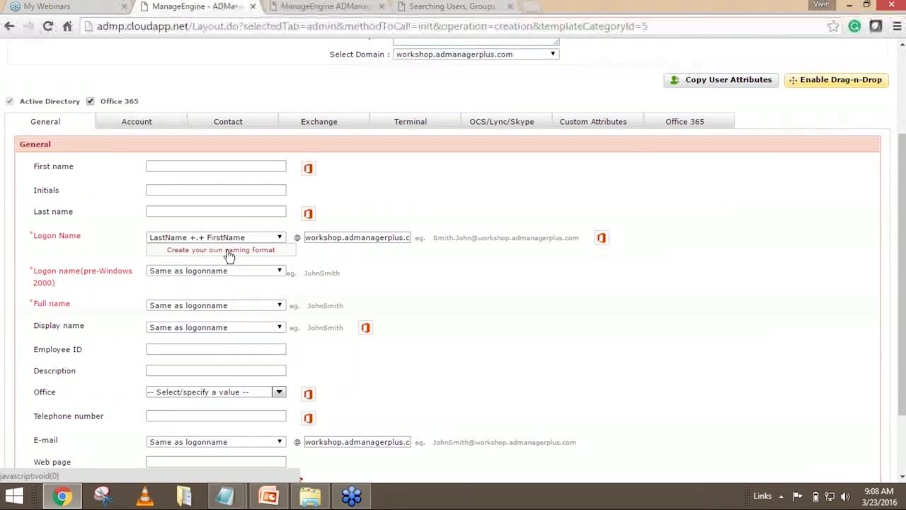
pyautogui.click(203, 241)
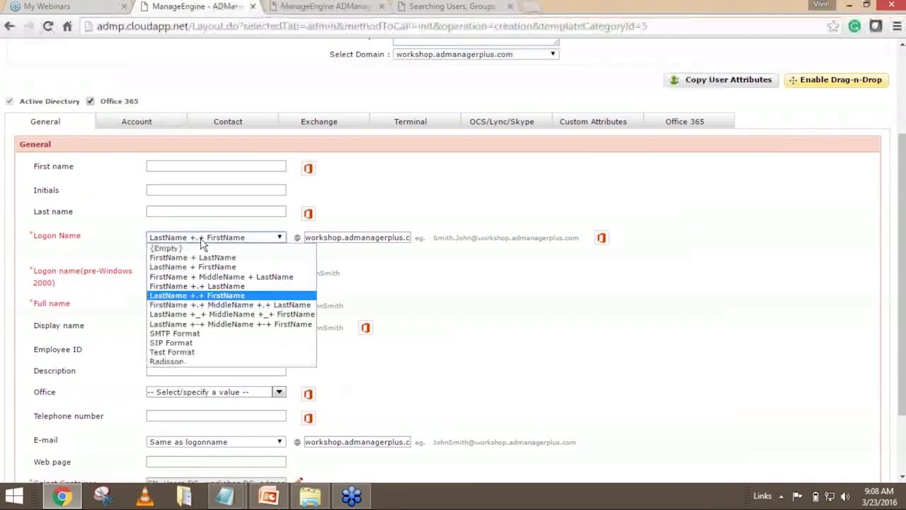
pyautogui.click(216, 289)
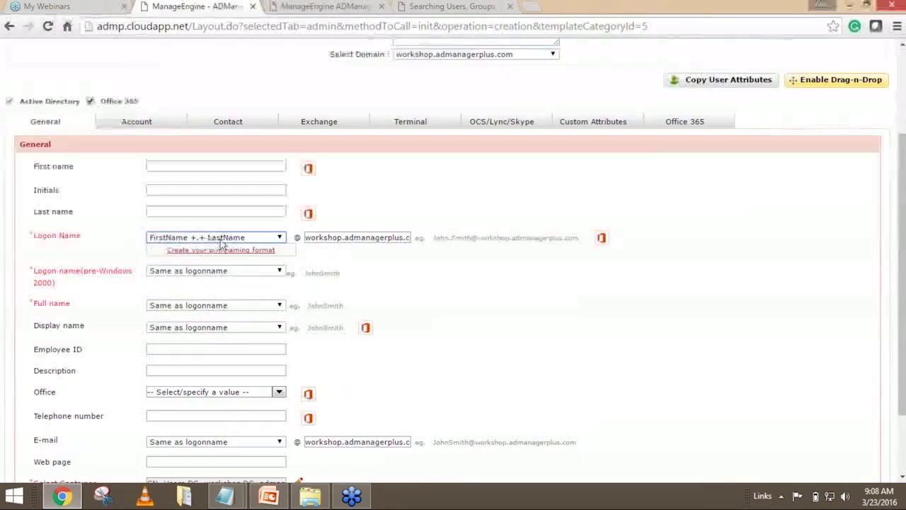
pyautogui.click(189, 272)
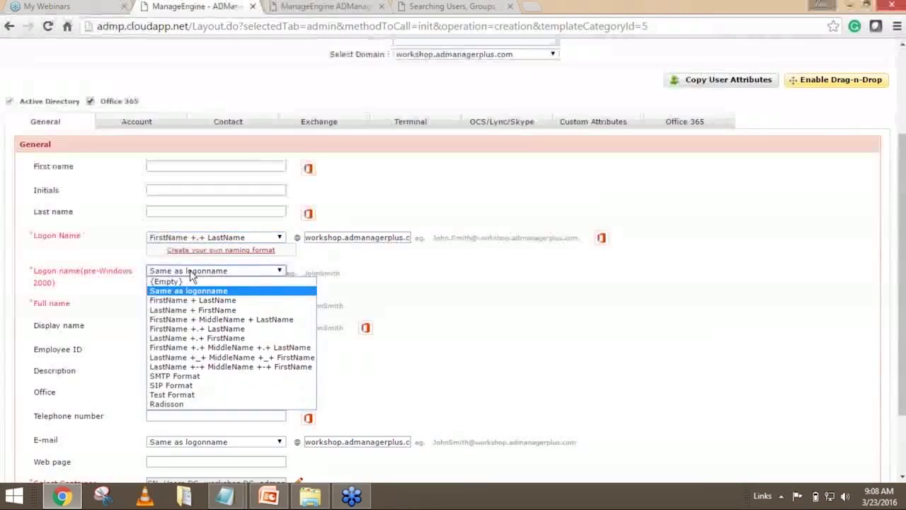
# Set pre-Windows 2000 logon, full and display names to FirstName +.+ LastName; e-mail matches logon.
pyautogui.click(202, 329)
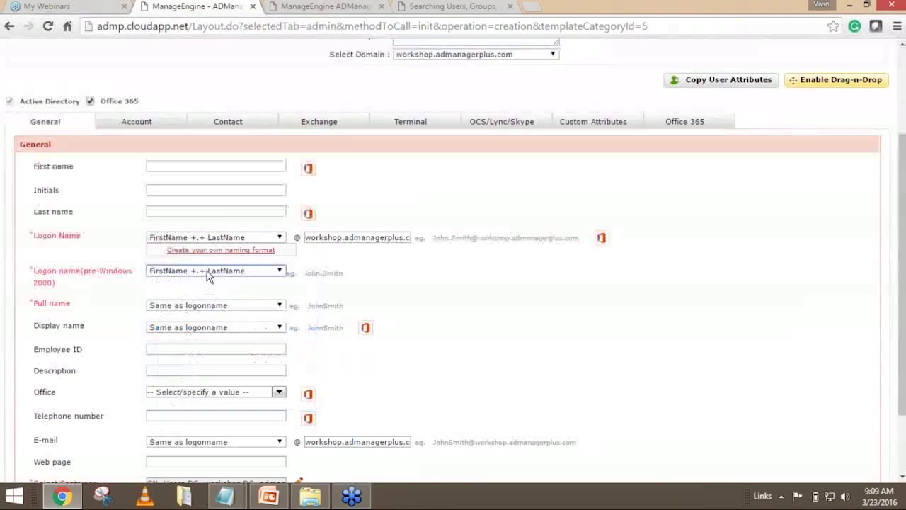
pyautogui.click(191, 306)
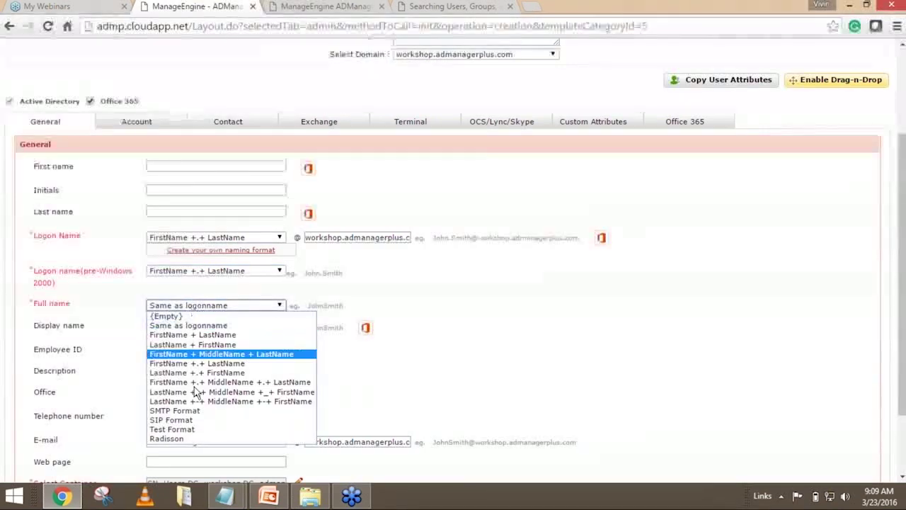
pyautogui.click(209, 363)
pyautogui.click(215, 329)
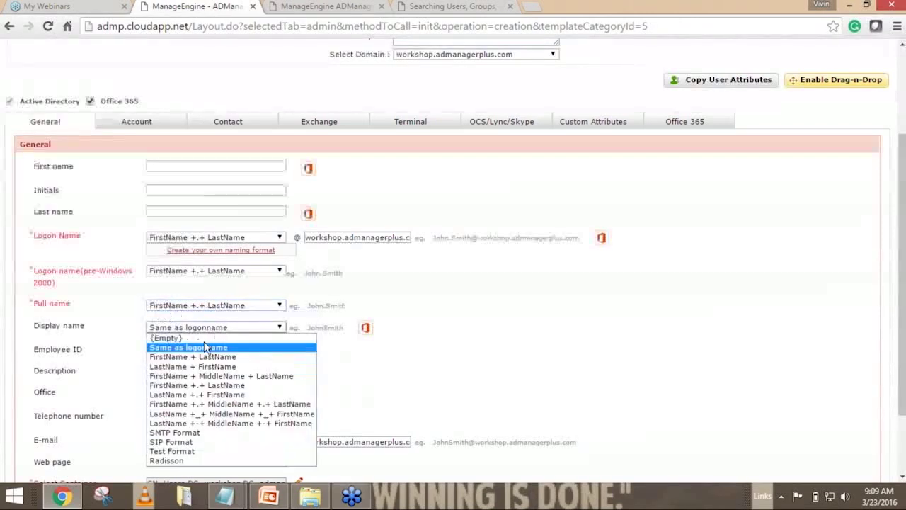
pyautogui.click(203, 385)
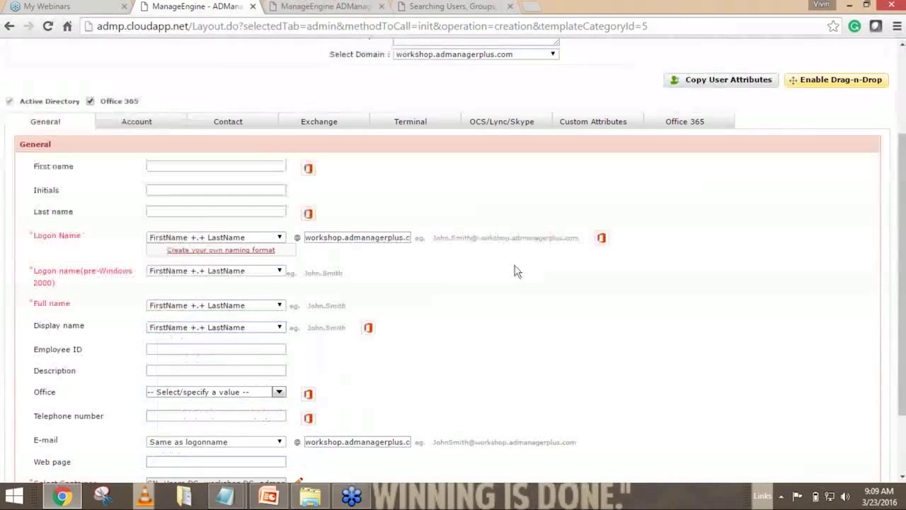
pyautogui.scroll(-3, 520, 263)
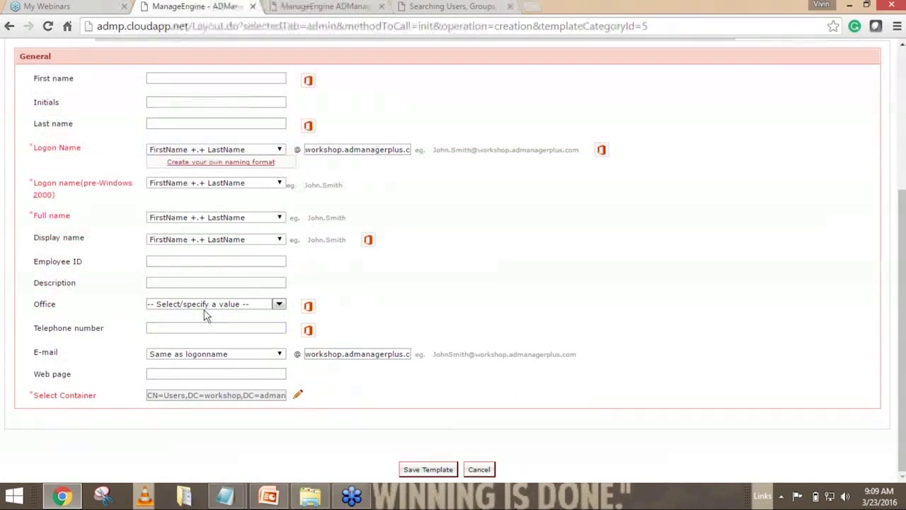
pyautogui.click(246, 358)
pyautogui.click(246, 357)
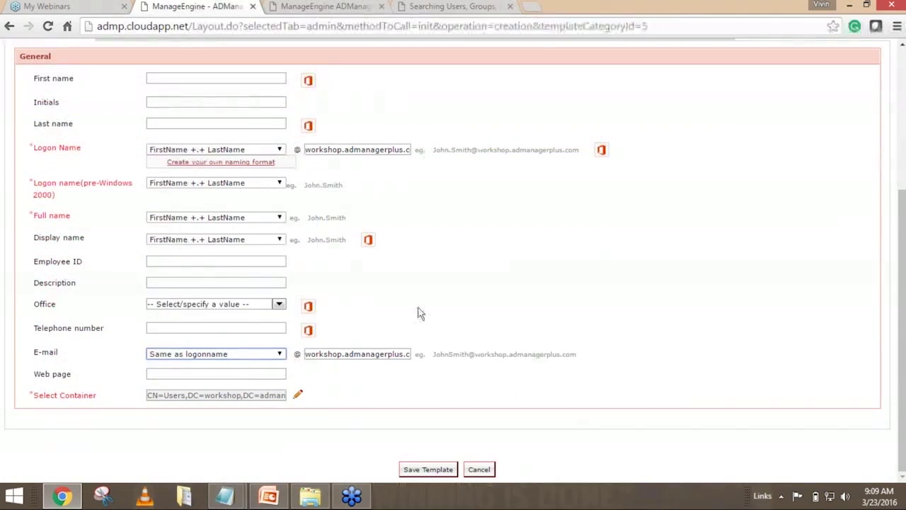
pyautogui.scroll(3, 417, 313)
# Select and delete the old AUWorkshop template name so it can be renamed IT.
pyautogui.click(444, 150)
pyautogui.moveTo(444, 150); pyautogui.dragTo(393, 151)
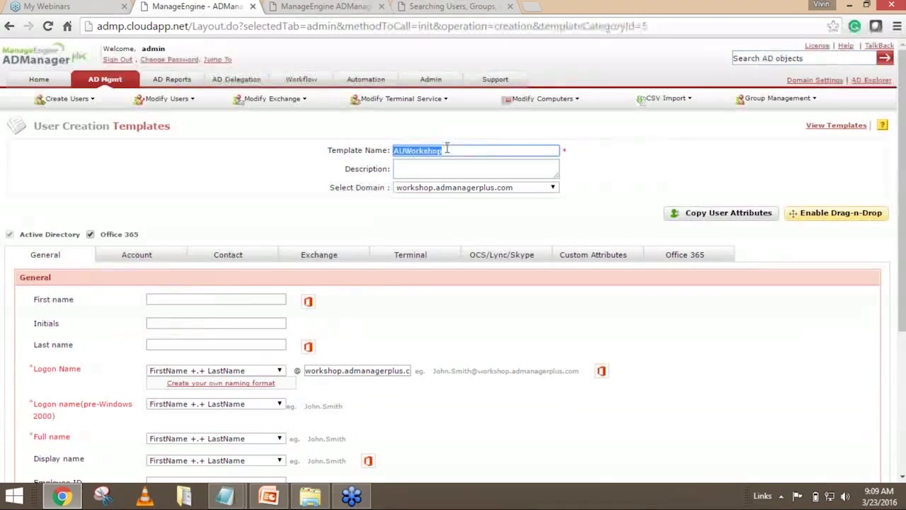
pyautogui.scroll(-3, 434, 321)
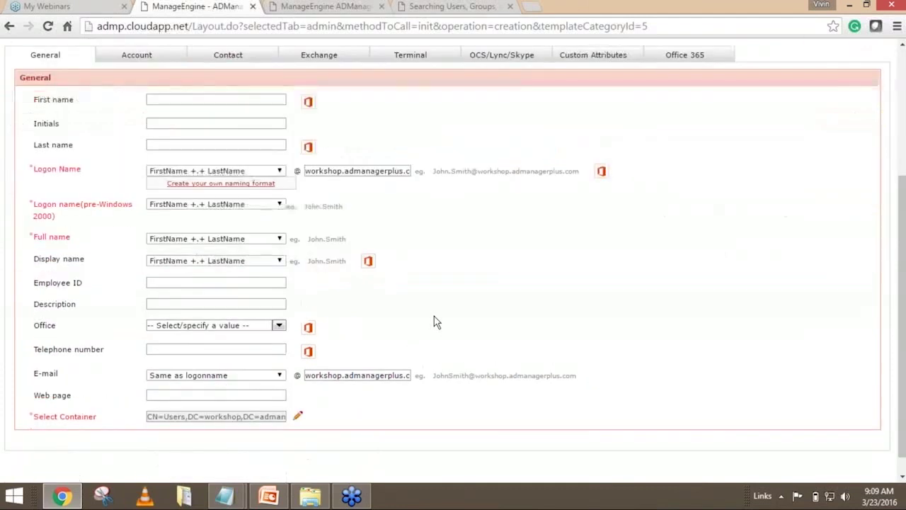
pyautogui.scroll(3, 434, 321)
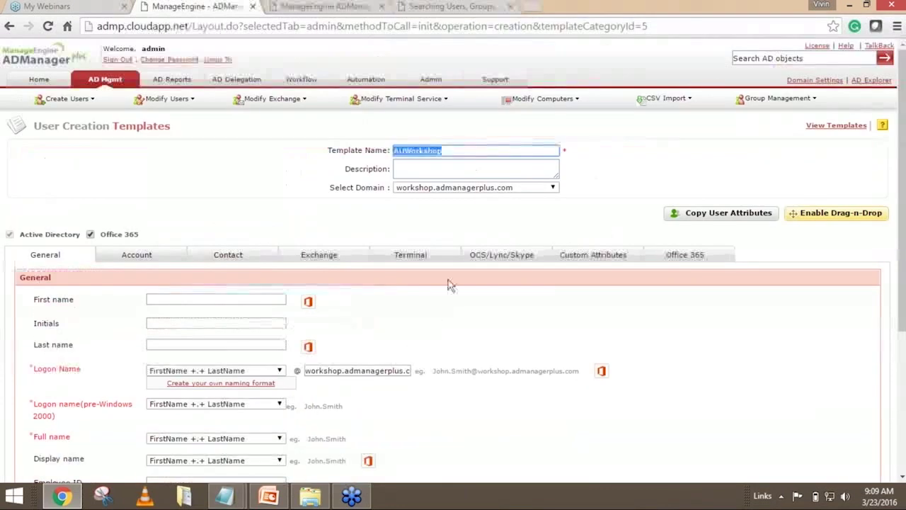
pyautogui.click(464, 151)
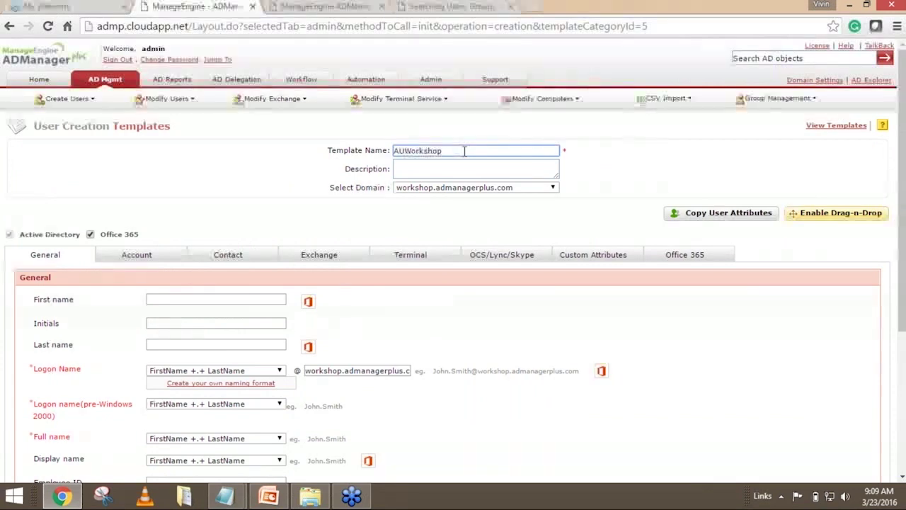
pyautogui.scroll(-3, 308, 261)
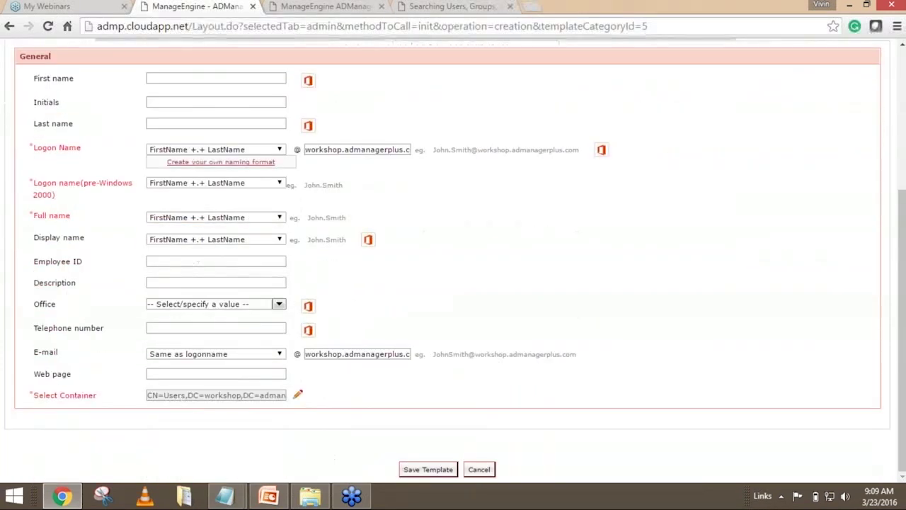
pyautogui.scroll(2, 425, 358)
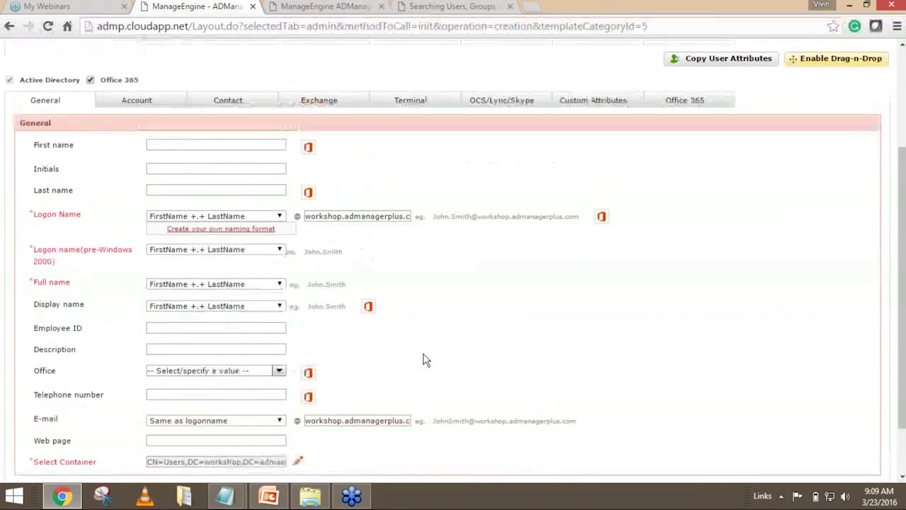
pyautogui.scroll(1, 423, 359)
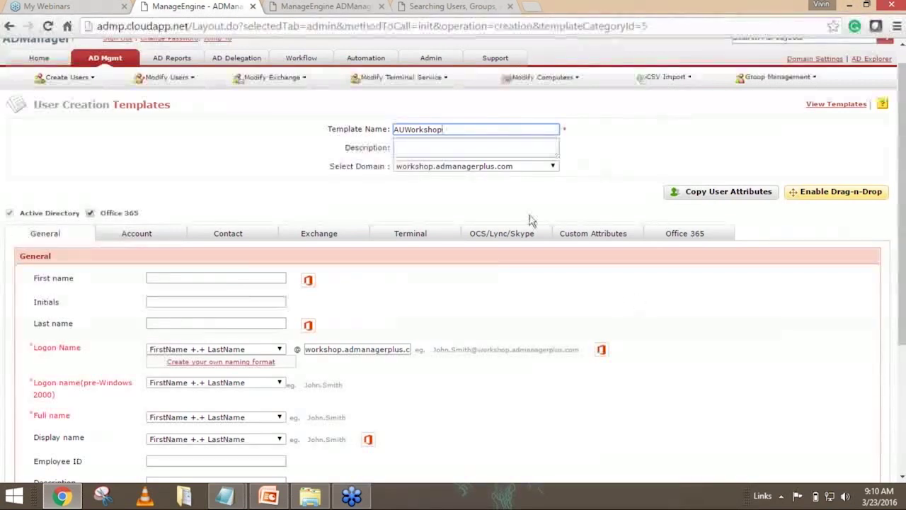
pyautogui.scroll(-3, 487, 321)
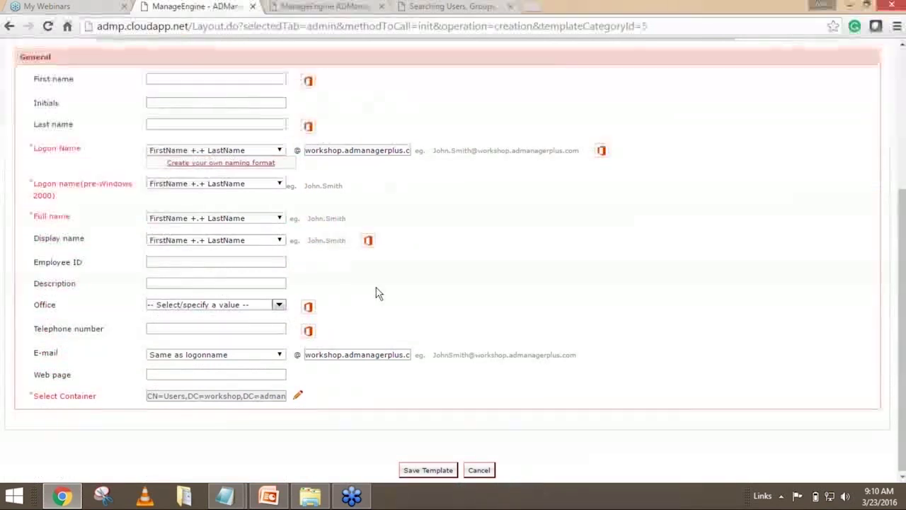
pyautogui.scroll(2, 373, 293)
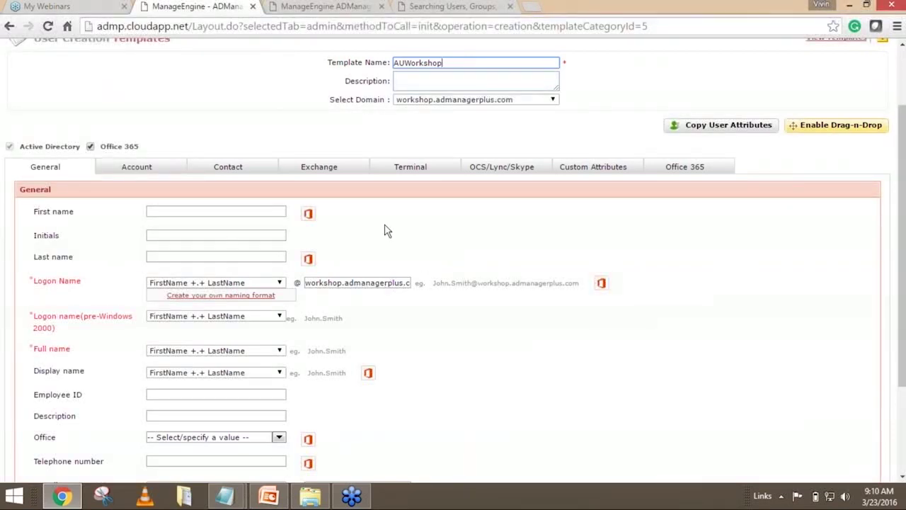
pyautogui.doubleClick(430, 65)
pyautogui.press('BackSpace')
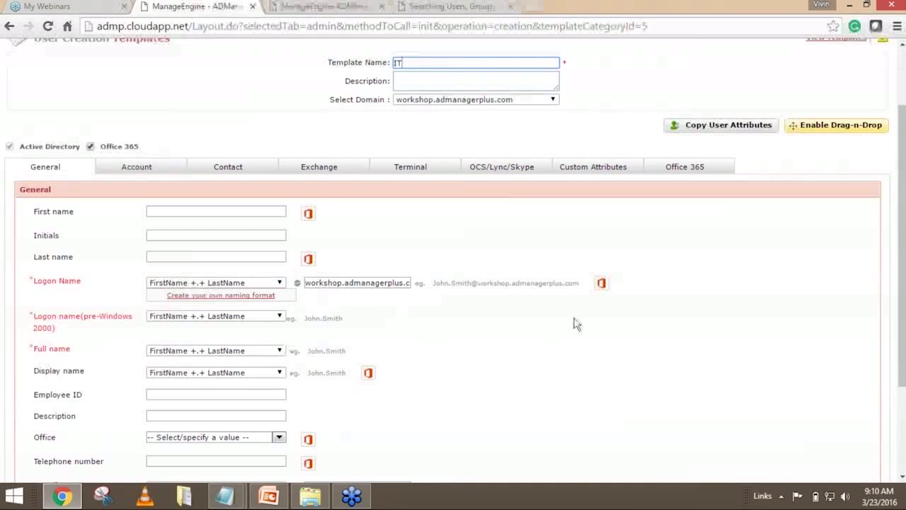
pyautogui.scroll(1, 576, 324)
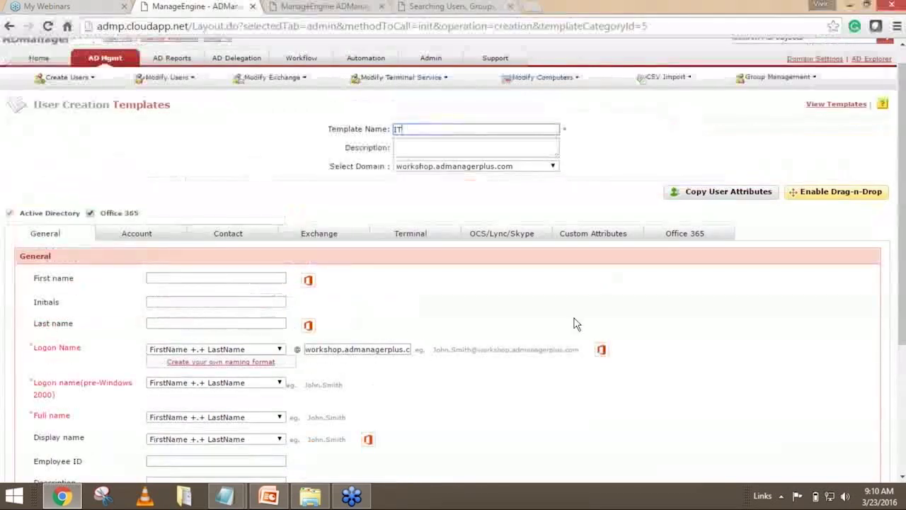
pyautogui.click(742, 184)
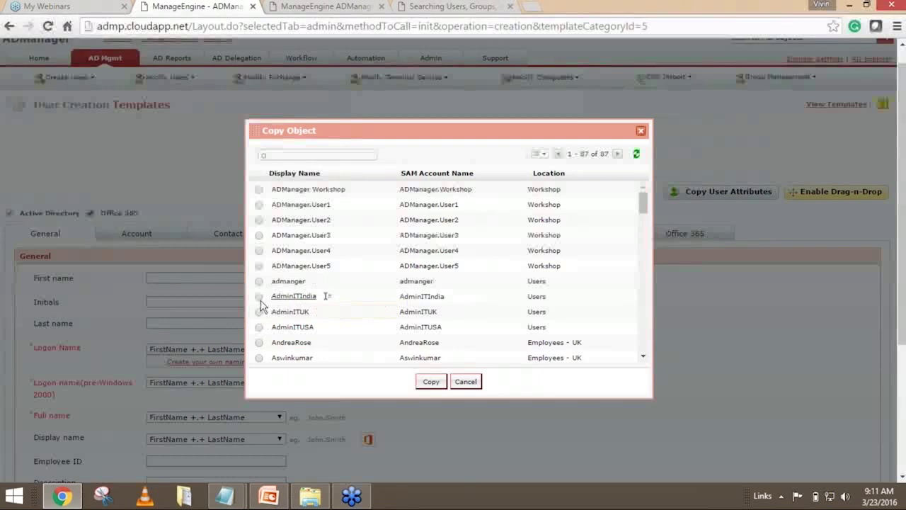
pyautogui.click(259, 297)
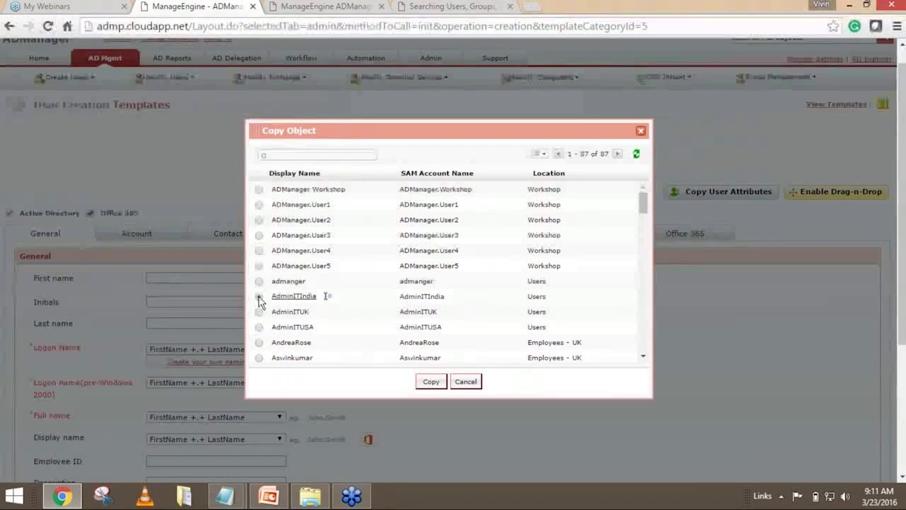
pyautogui.click(328, 299)
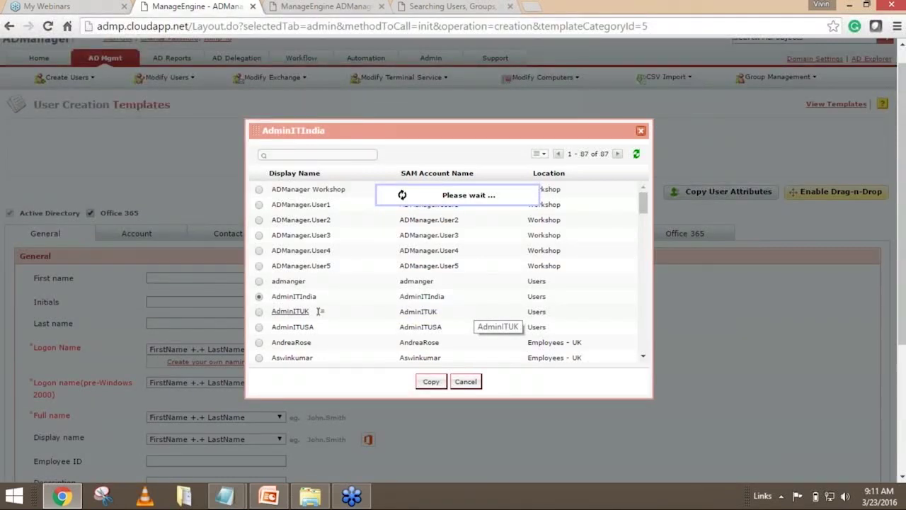
pyautogui.click(526, 154)
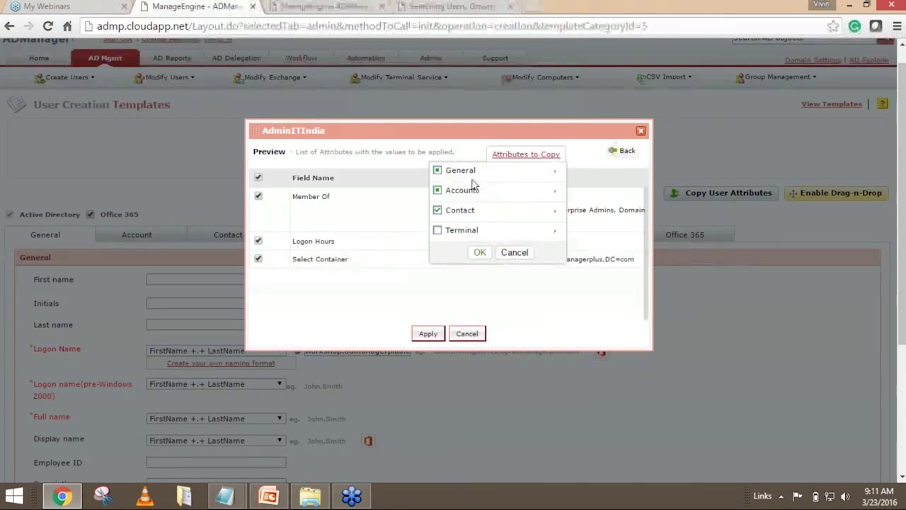
pyautogui.click(555, 172)
pyautogui.click(555, 172)
pyautogui.click(556, 191)
pyautogui.click(556, 191)
pyautogui.click(555, 210)
pyautogui.click(555, 210)
pyautogui.click(556, 231)
pyautogui.click(555, 231)
pyautogui.click(437, 230)
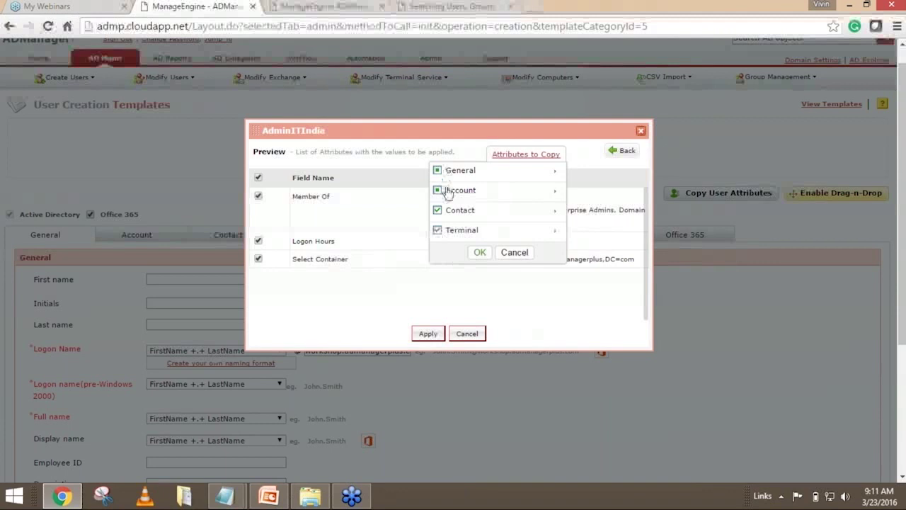
pyautogui.click(481, 253)
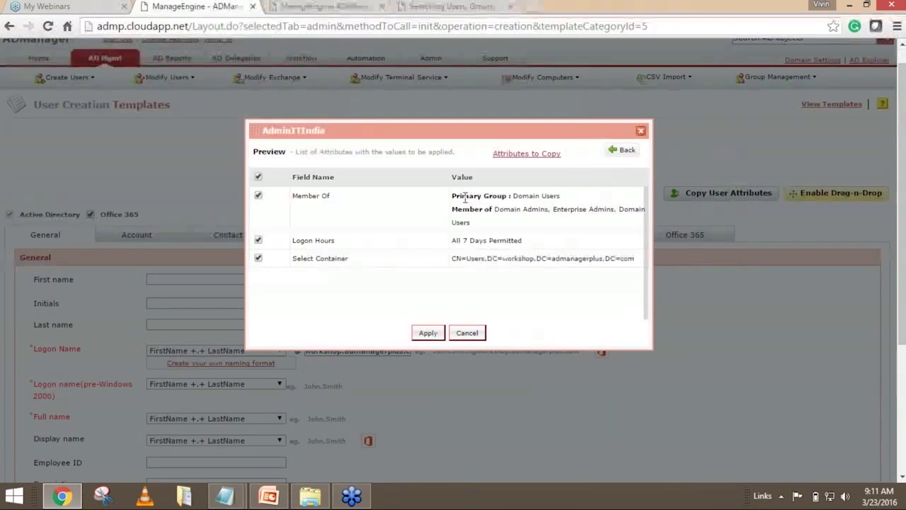
pyautogui.moveTo(464, 198); pyautogui.dragTo(559, 259)
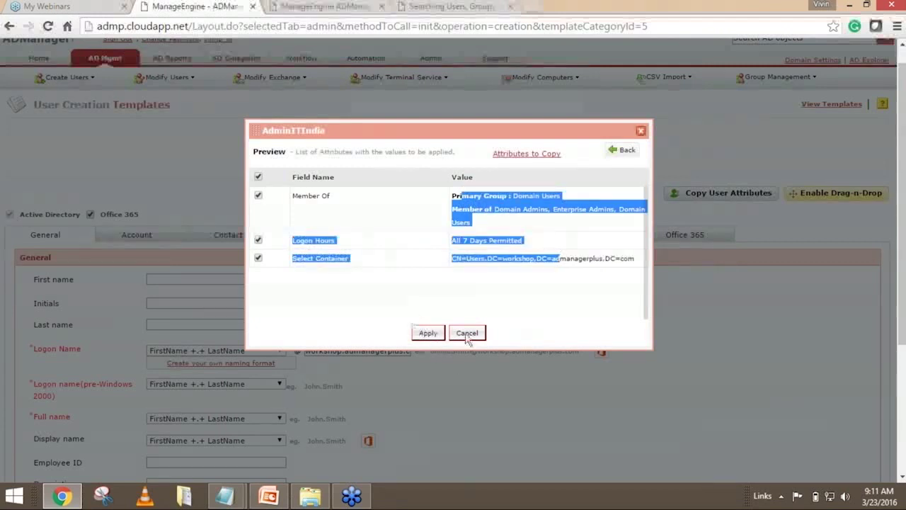
pyautogui.click(488, 302)
pyautogui.moveTo(313, 180); pyautogui.dragTo(446, 258)
pyautogui.click(532, 277)
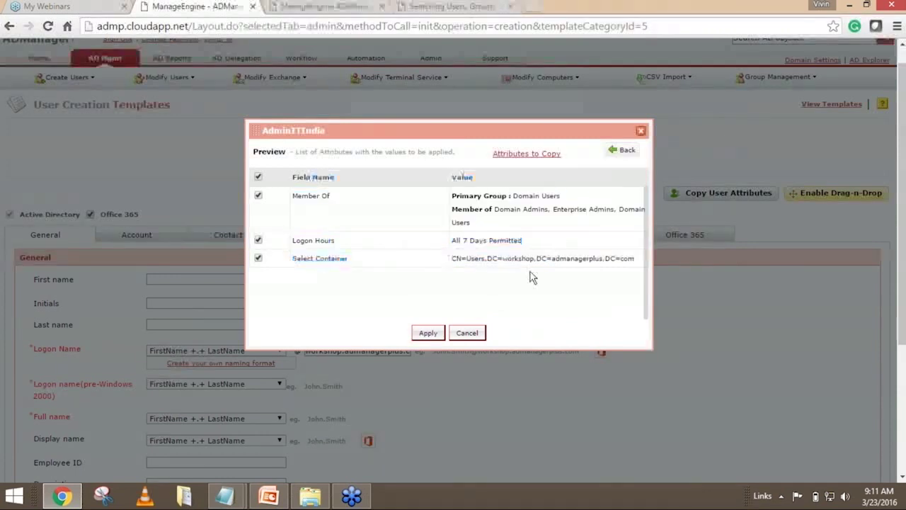
pyautogui.click(466, 333)
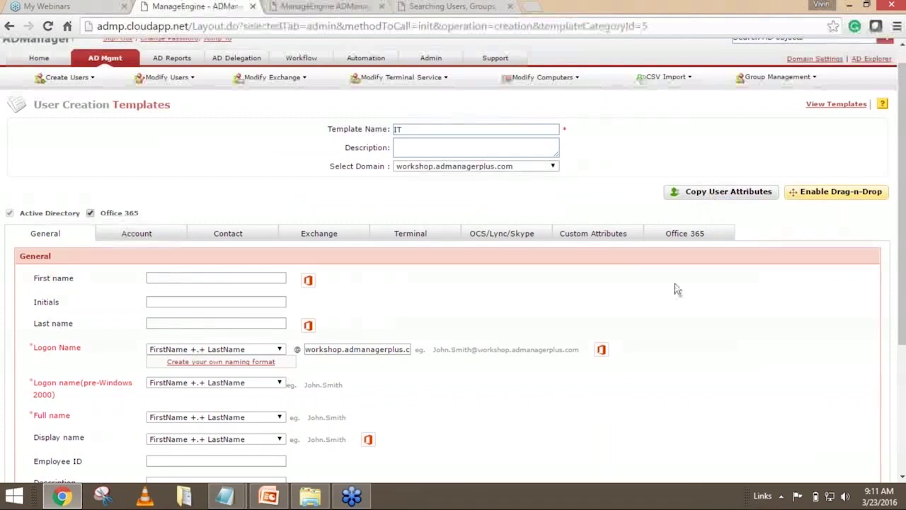
pyautogui.scroll(-2, 675, 288)
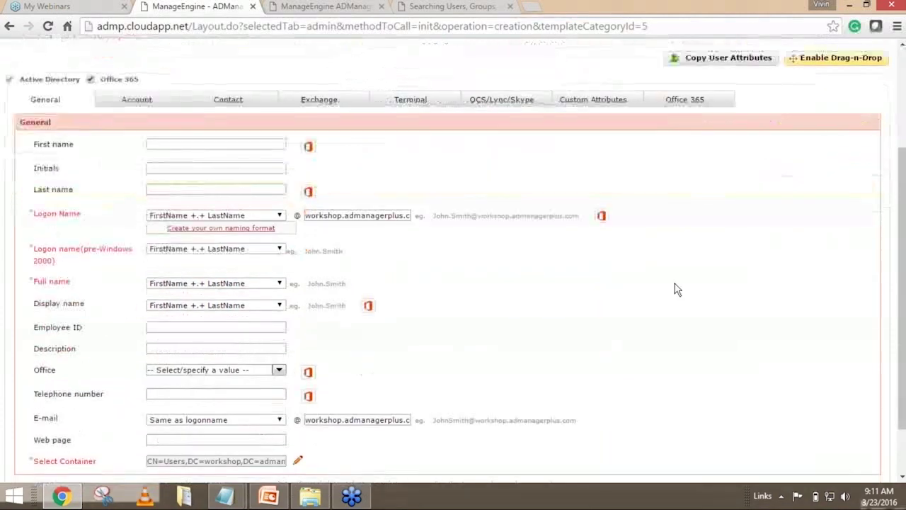
pyautogui.scroll(-1, 677, 289)
pyautogui.scroll(1, 677, 289)
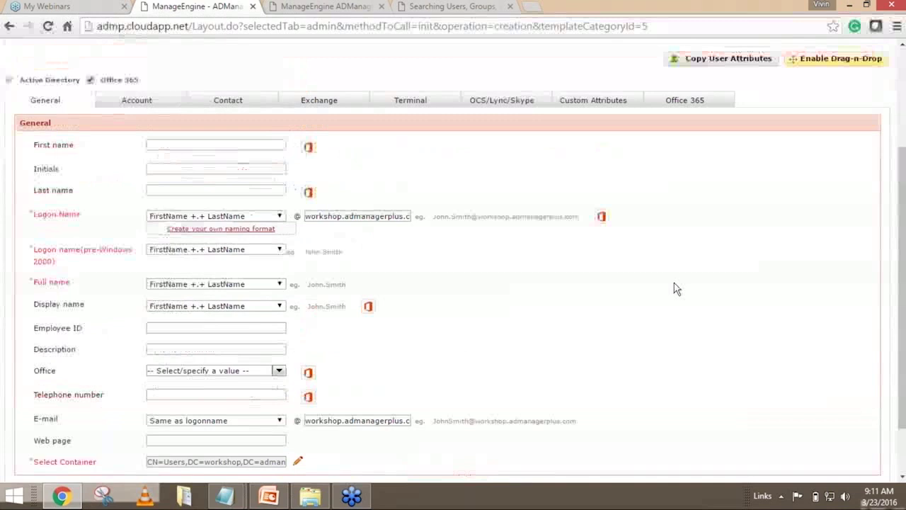
pyautogui.scroll(2, 675, 287)
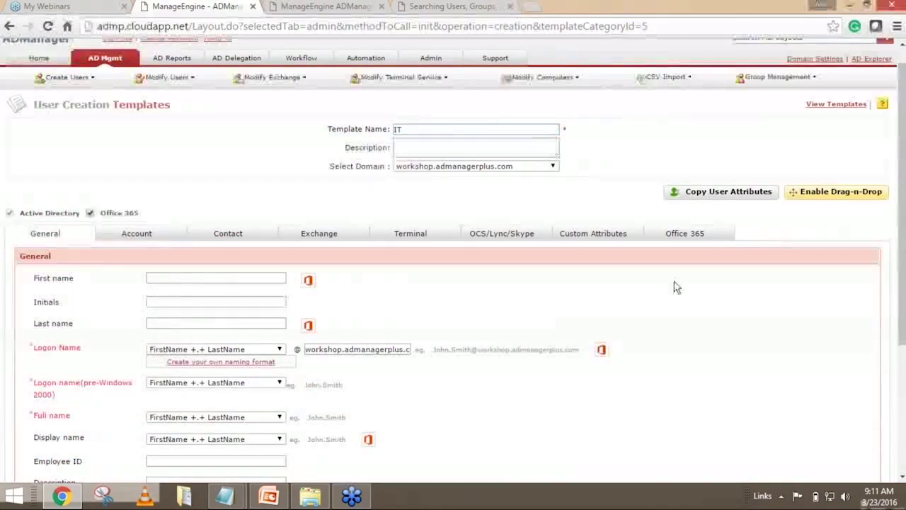
pyautogui.click(414, 129)
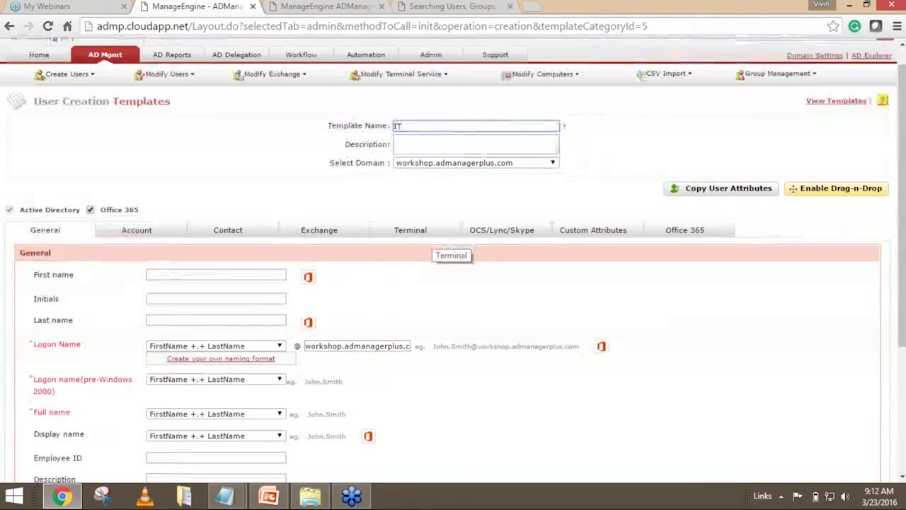
pyautogui.scroll(-1, 57, 175)
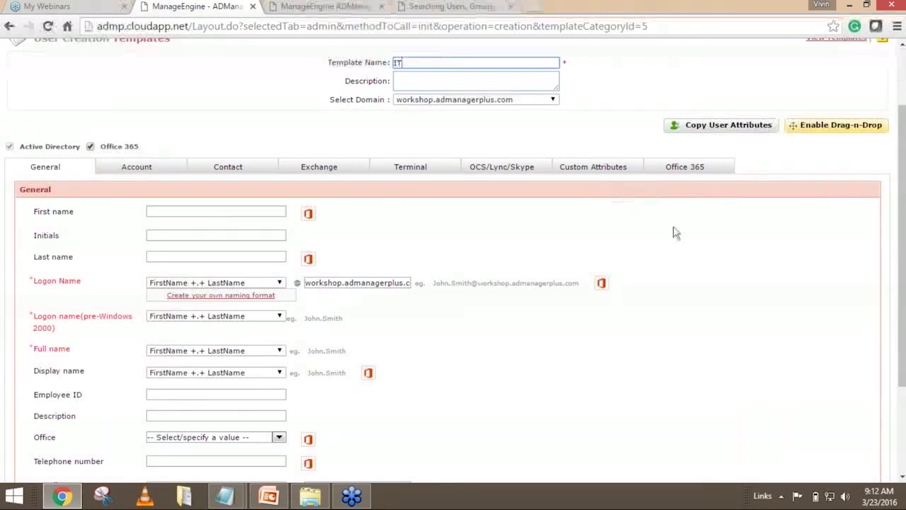
# Turn on template customisation and delete the Exchange and OCS/Lync/Skype tabs, confirming each.
pyautogui.click(838, 128)
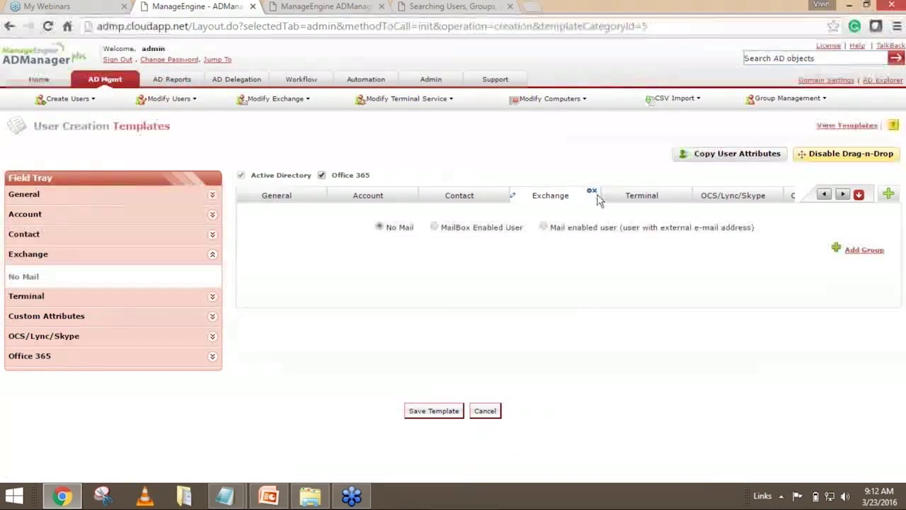
pyautogui.click(593, 193)
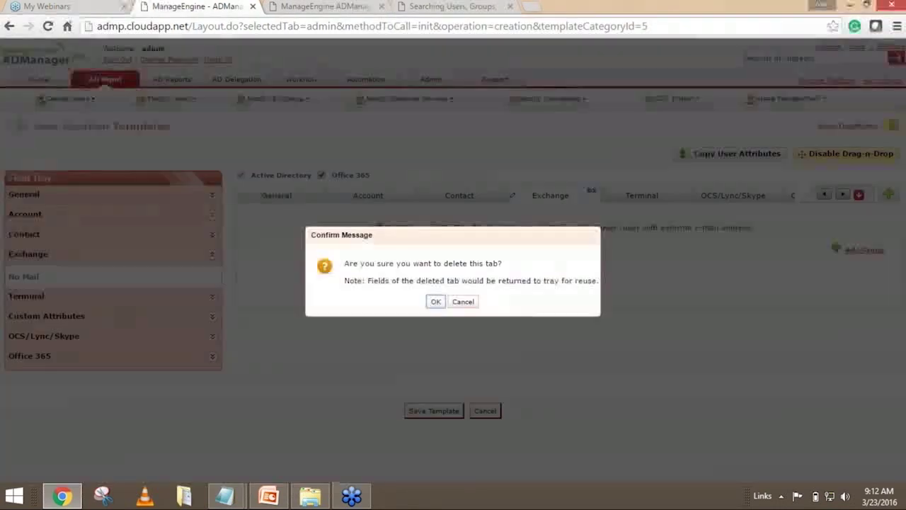
pyautogui.click(436, 302)
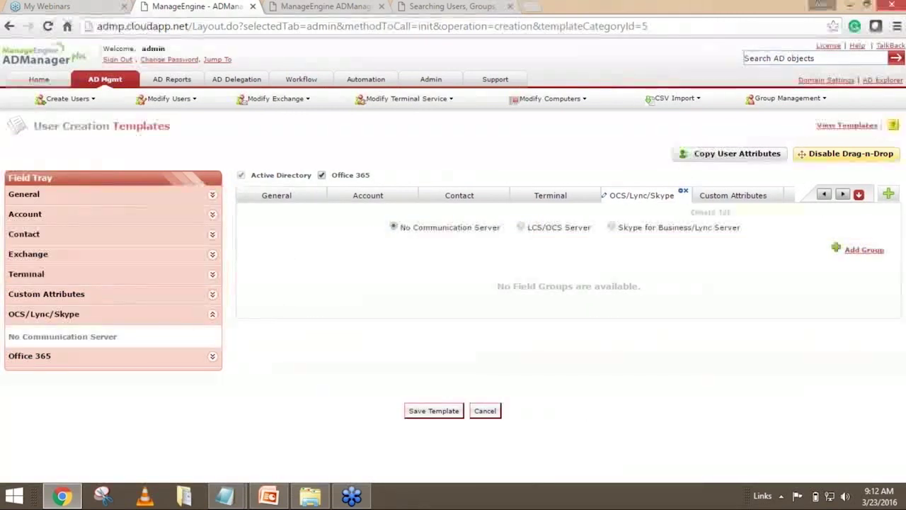
pyautogui.click(683, 191)
pyautogui.click(436, 301)
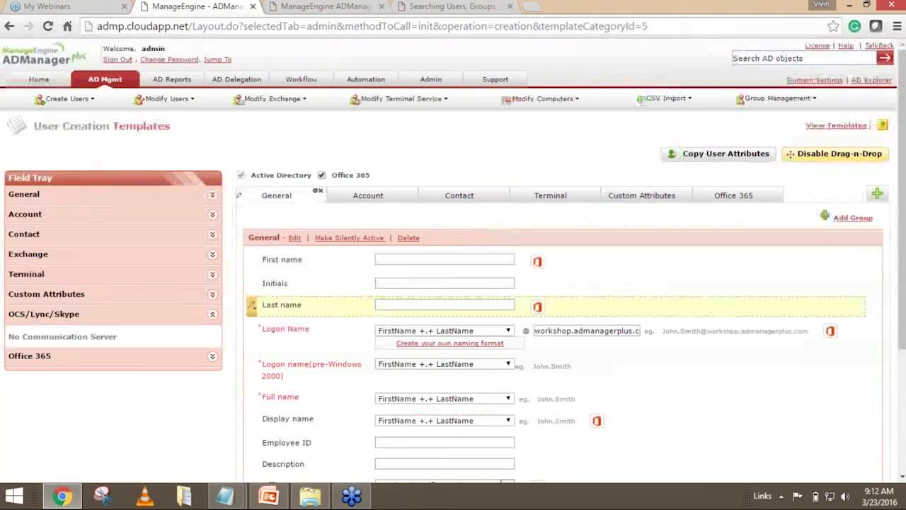
# Delete the Web page field from the General section, confirming the removal.
pyautogui.scroll(-1, 670, 235)
pyautogui.scroll(-1, 667, 228)
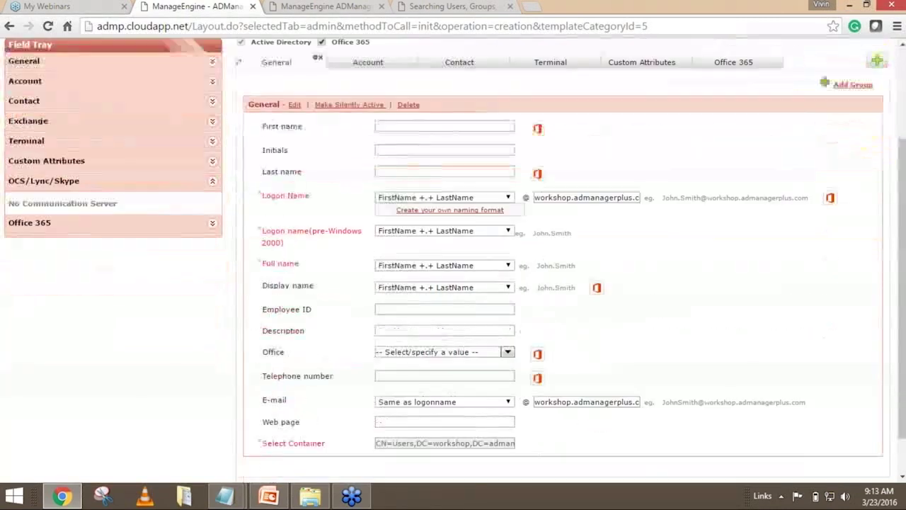
pyautogui.scroll(-1, 667, 229)
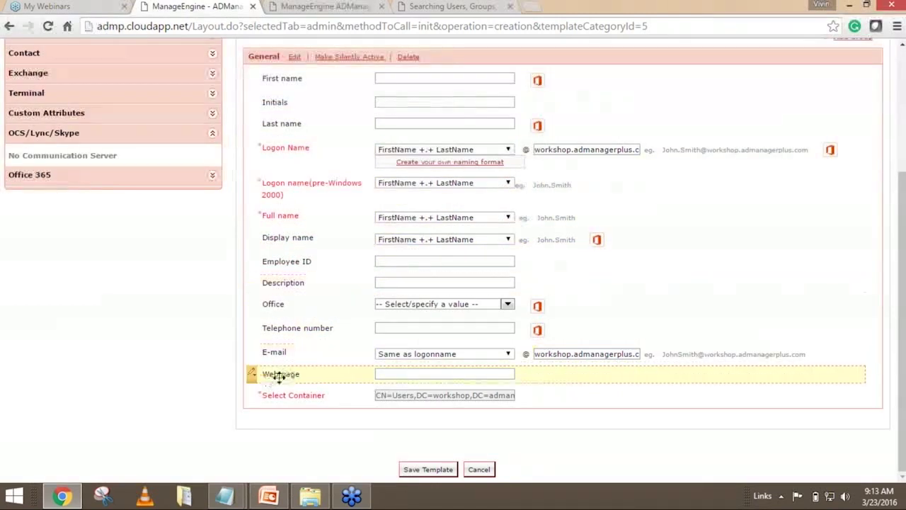
pyautogui.click(254, 381)
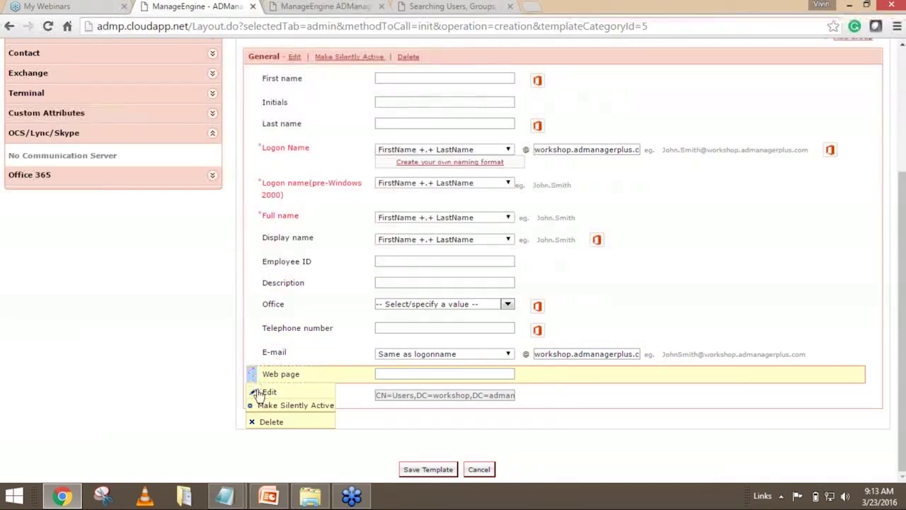
pyautogui.click(271, 422)
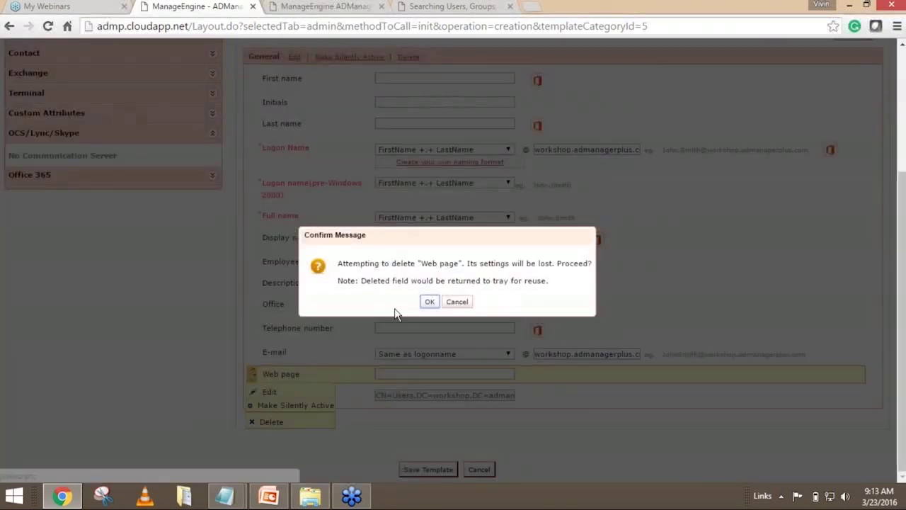
pyautogui.click(430, 303)
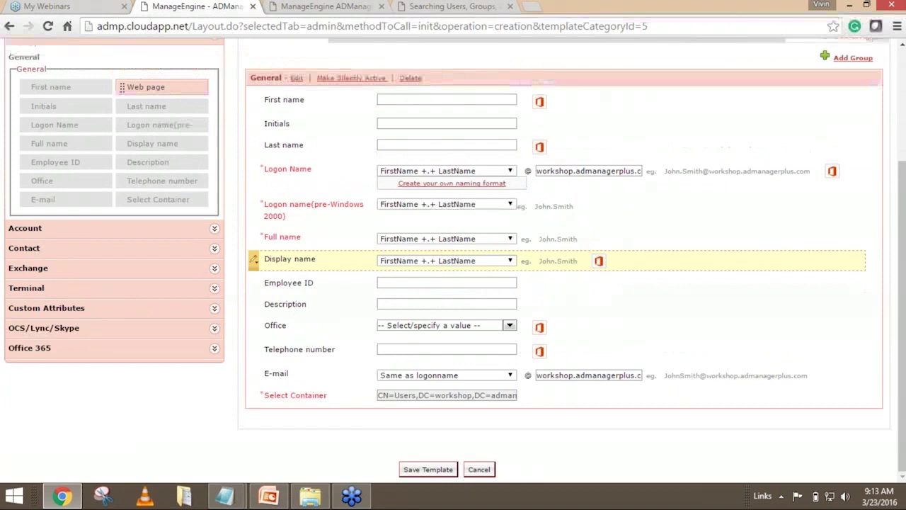
pyautogui.scroll(1, 629, 204)
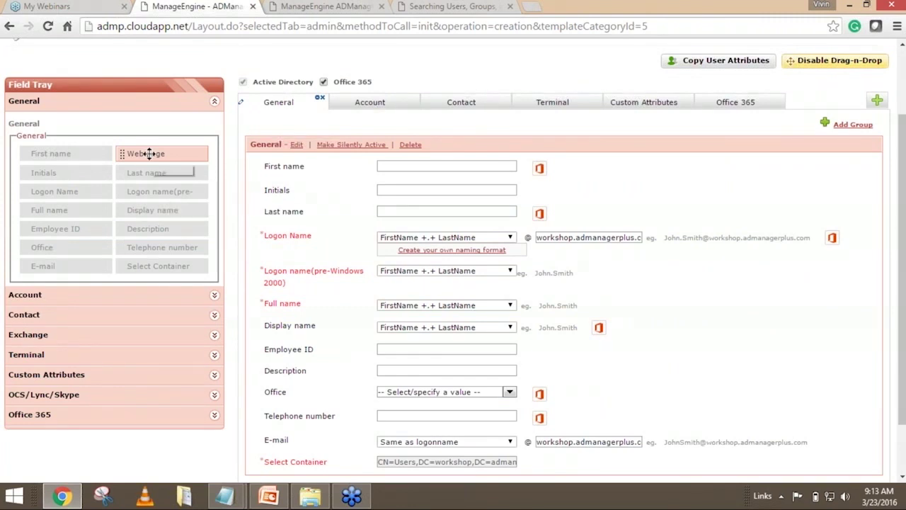
# Place the Web page field back between Full name and Display name, accepting its settings.
pyautogui.moveTo(148, 153); pyautogui.dragTo(350, 312)
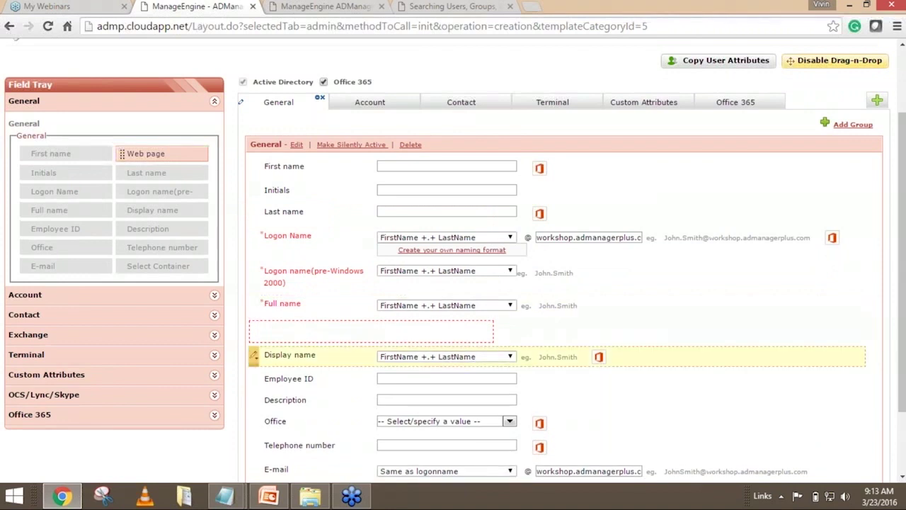
pyautogui.click(517, 345)
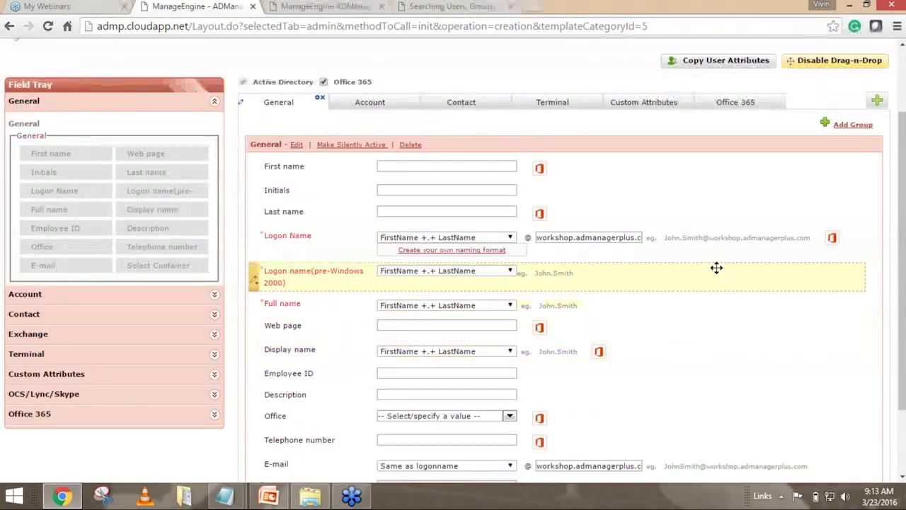
pyautogui.scroll(2, 716, 267)
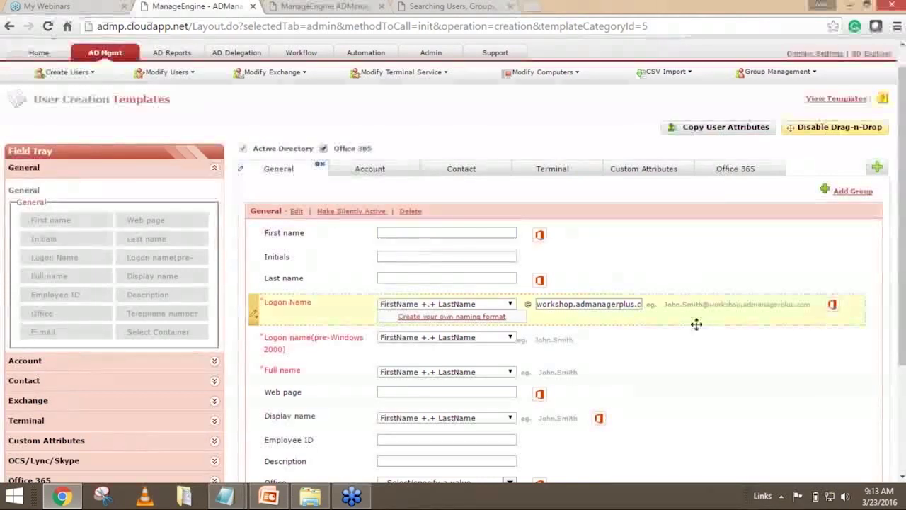
pyautogui.scroll(-2, 698, 318)
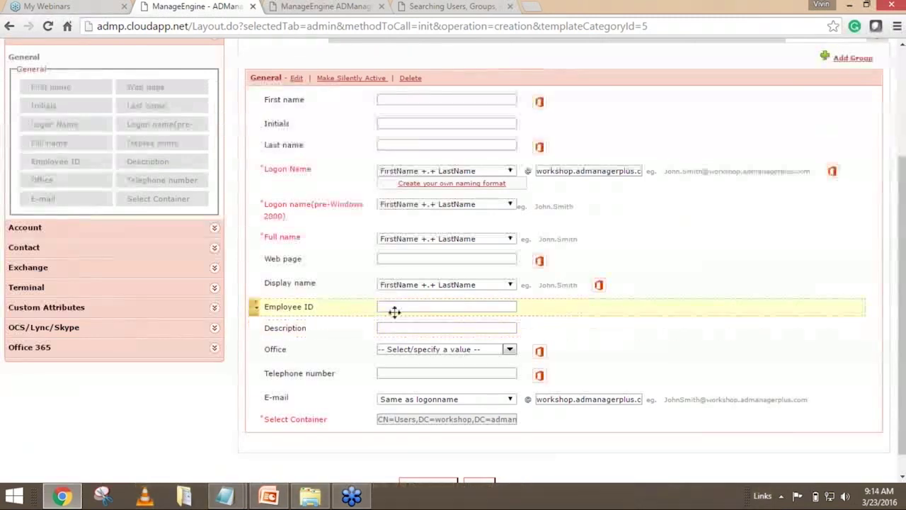
pyautogui.click(255, 308)
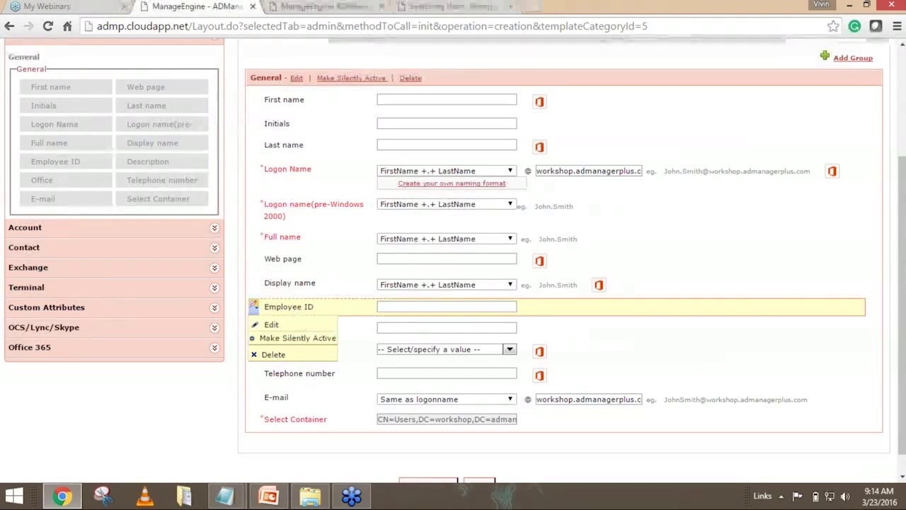
# Edit the Employee ID field and mark it Mandatory.
pyautogui.click(274, 327)
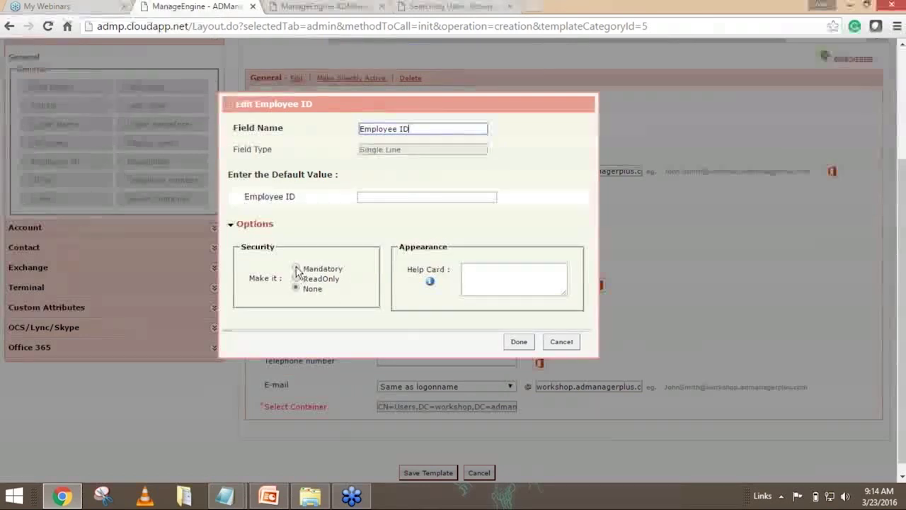
pyautogui.click(296, 269)
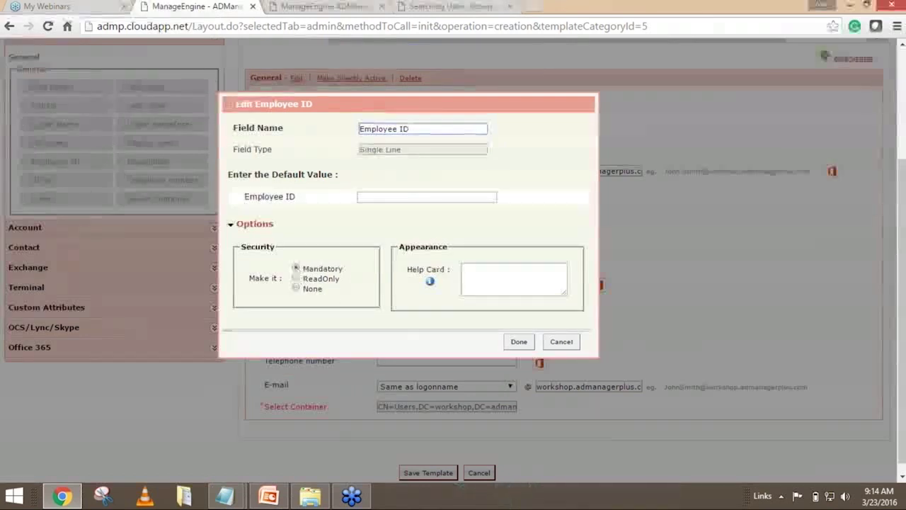
pyautogui.click(519, 341)
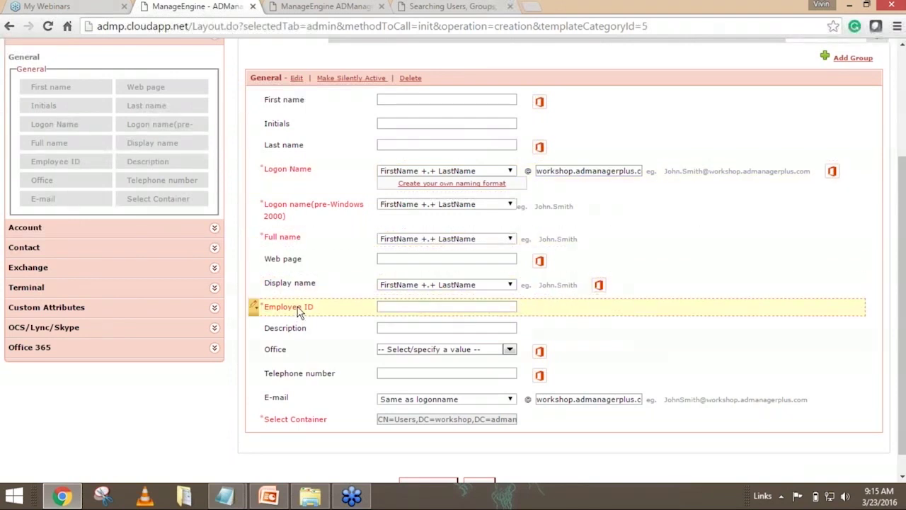
pyautogui.click(254, 306)
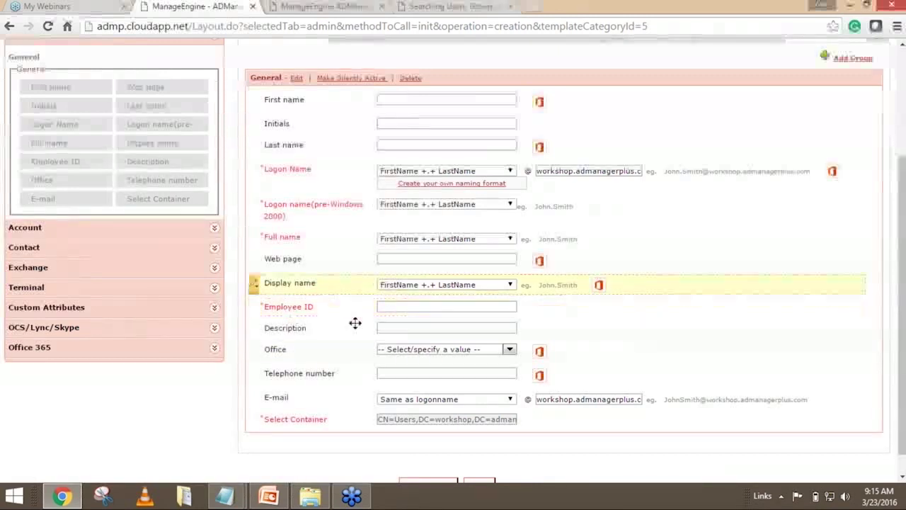
# Scroll through the finished IT template form to review it before saving.
pyautogui.scroll(1, 632, 303)
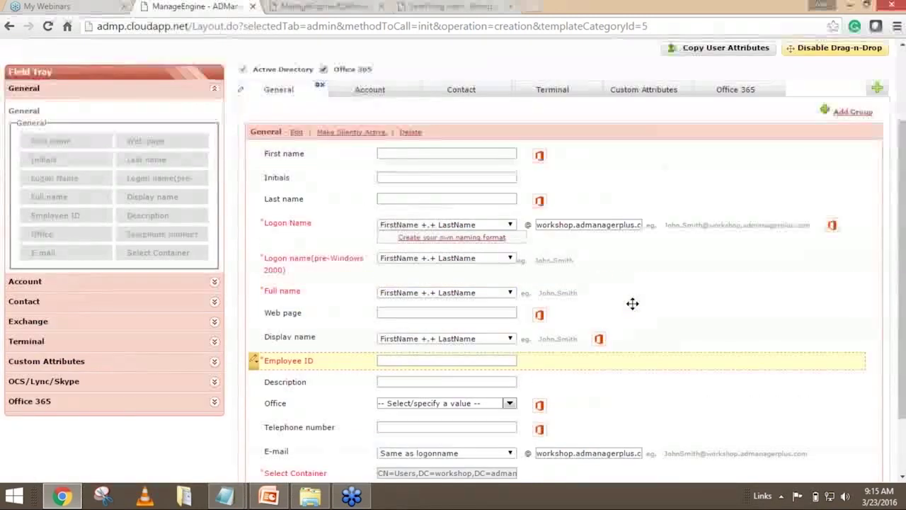
pyautogui.scroll(2, 633, 304)
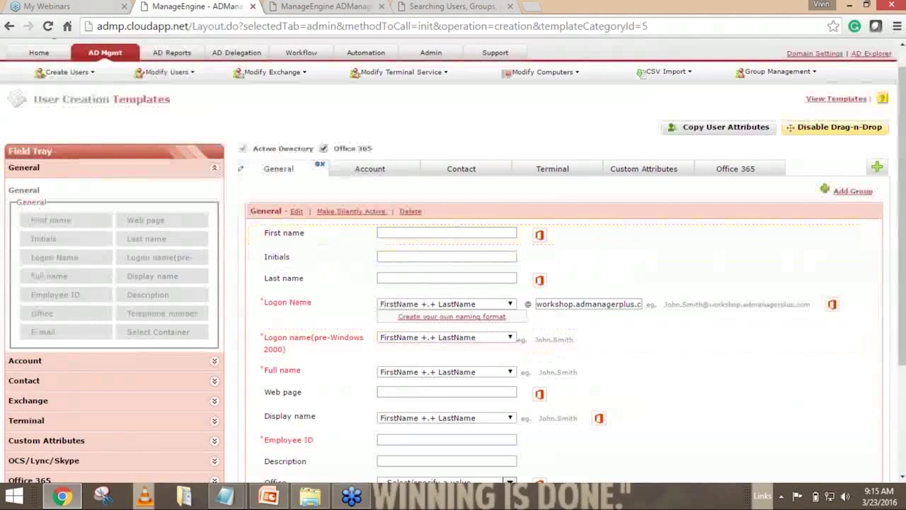
pyautogui.scroll(-3, 446, 298)
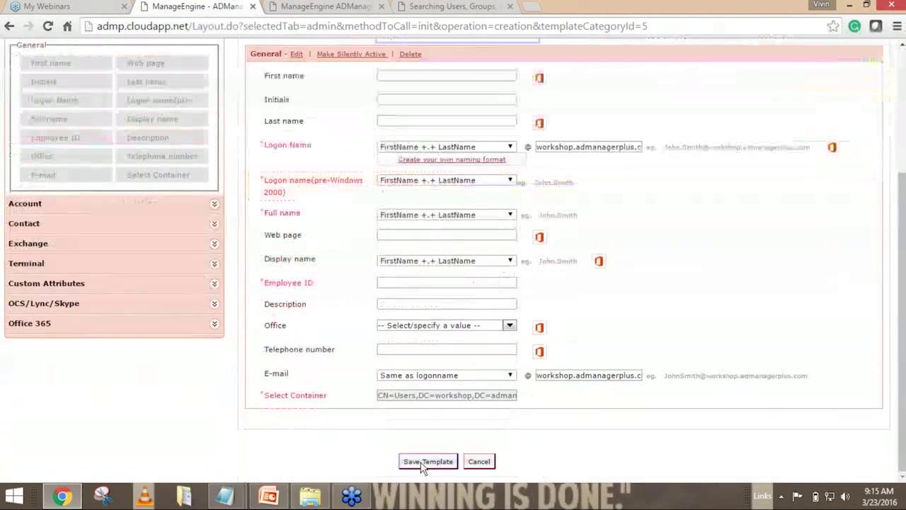
pyautogui.scroll(5, 658, 270)
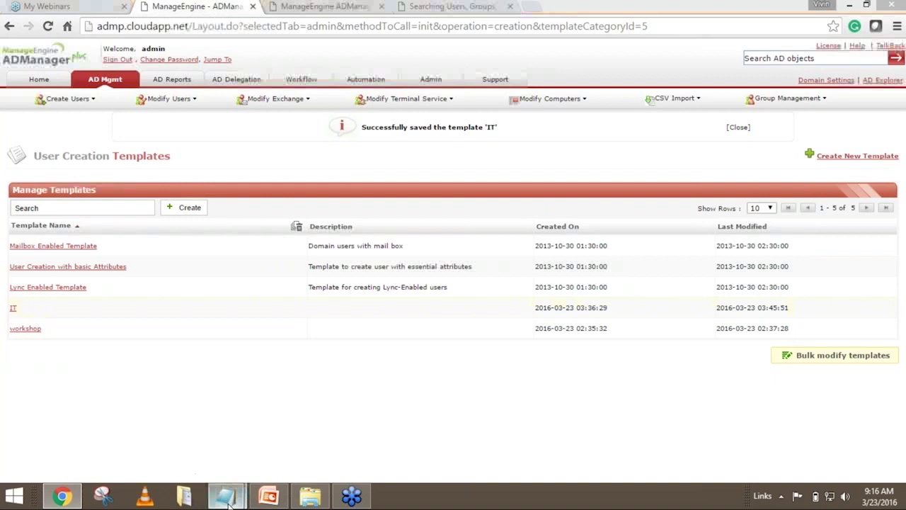
# Bring up the CSV and replace the data row's first name with the new user's.
pyautogui.moveTo(225, 496)
pyautogui.click(315, 443)
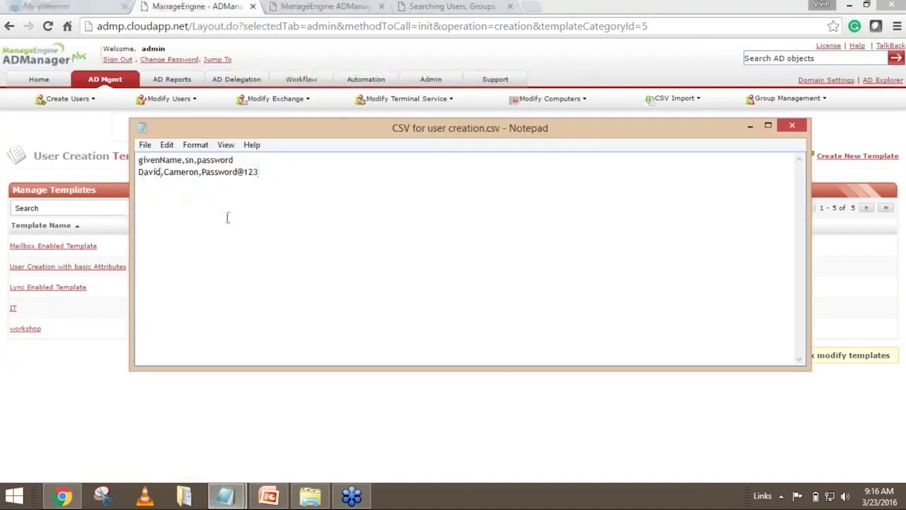
pyautogui.press('BackSpace')
pyautogui.press('BackSpace')
pyautogui.press('BackSpace')
pyautogui.press('BackSpace')
pyautogui.press('BackSpace')
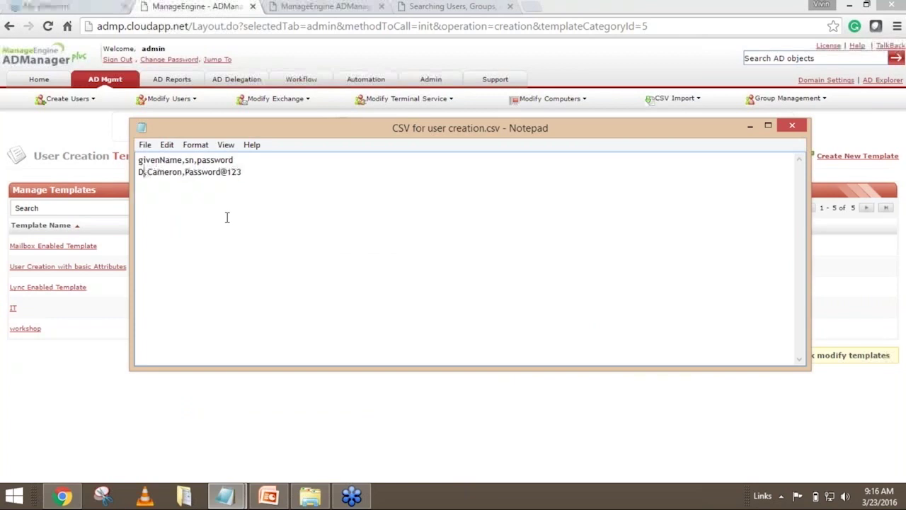
pyautogui.write('James')
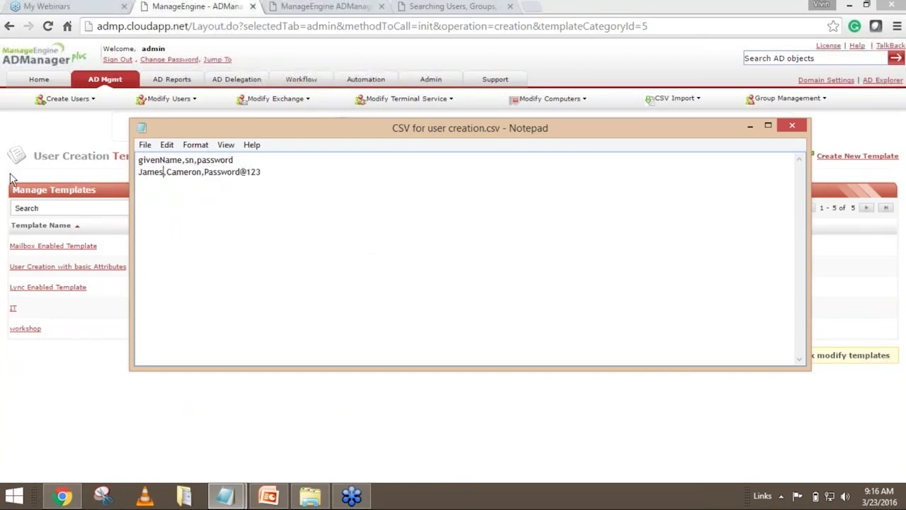
# Add a teamplateName header column with value workshop, then return to the template list.
pyautogui.click(260, 160)
pyautogui.write(',')
pyautogui.write('tea')
pyautogui.write('mplate')
pyautogui.write('Name')
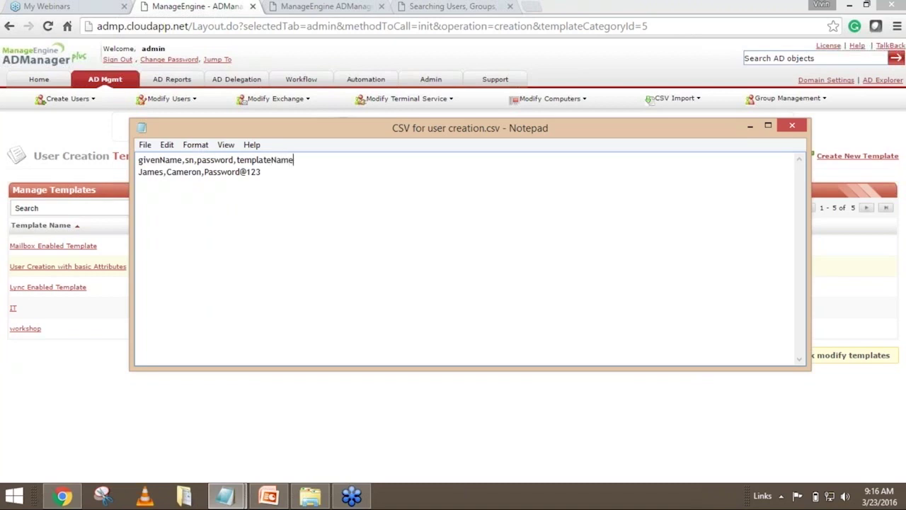
pyautogui.click(261, 171)
pyautogui.write('workshop')
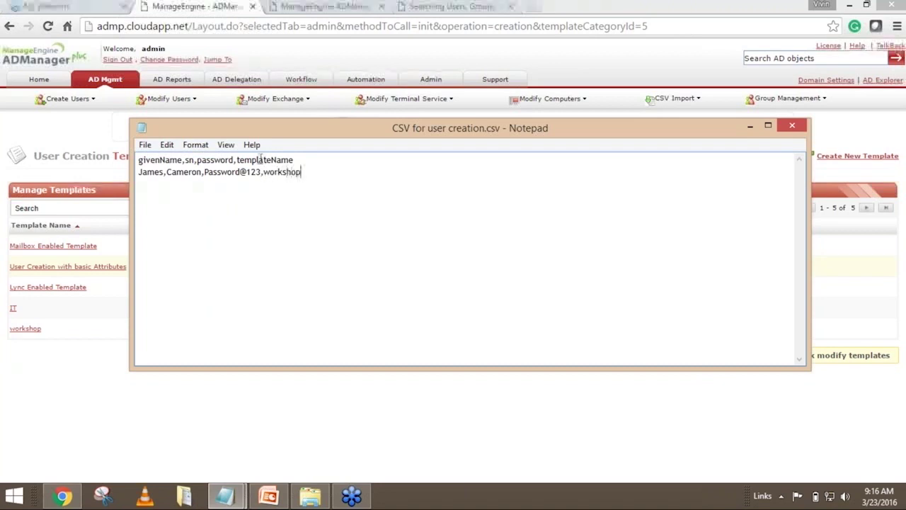
pyautogui.click(61, 356)
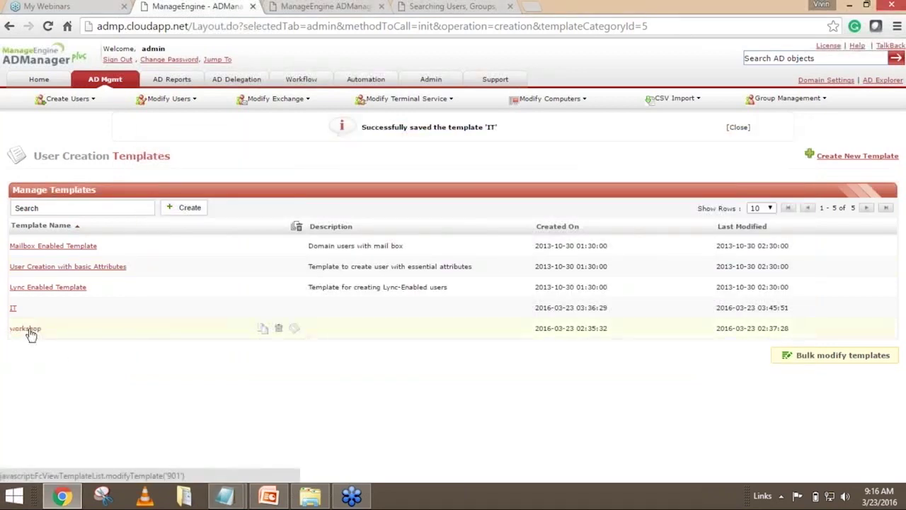
# Bring the 'CSV for user creation.csv' Notepad window back in front of ADManager Plus.
pyautogui.moveTo(235, 497)
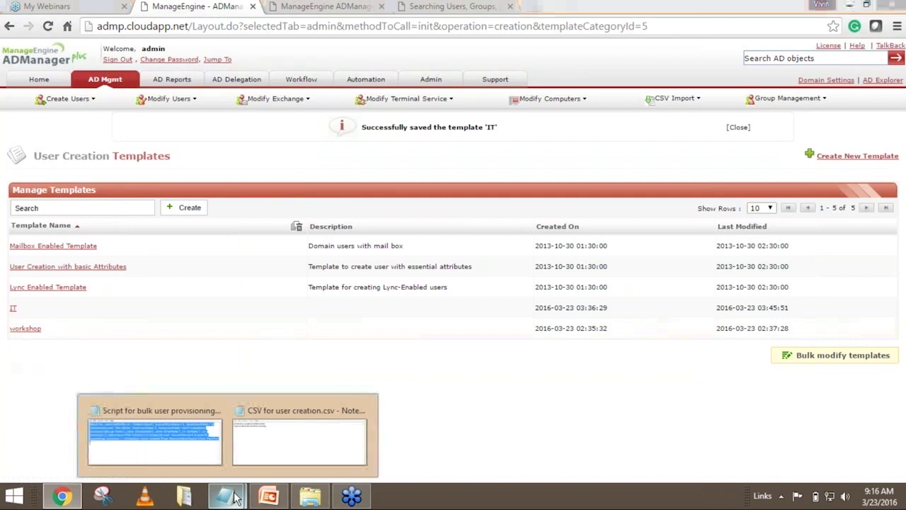
pyautogui.click(319, 439)
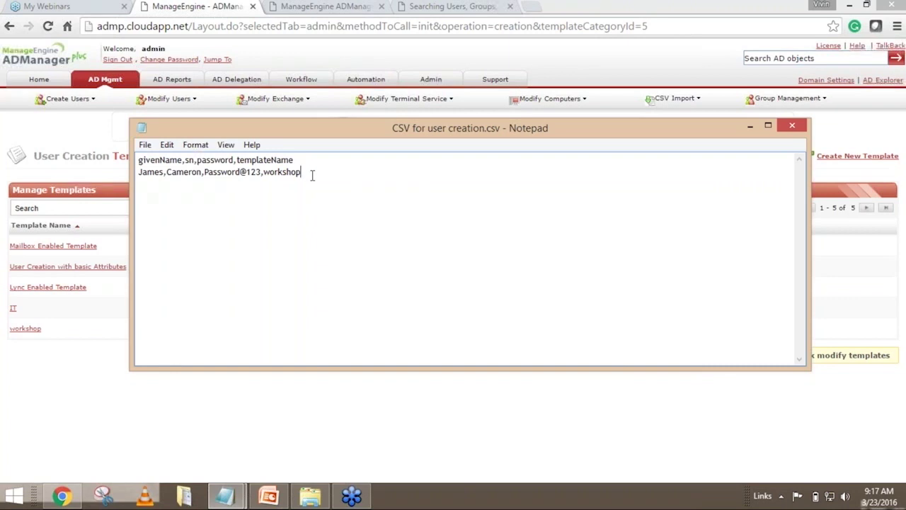
# Add a second sample user line using the IT template, then delete it to keep one user row.
pyautogui.press('Return')
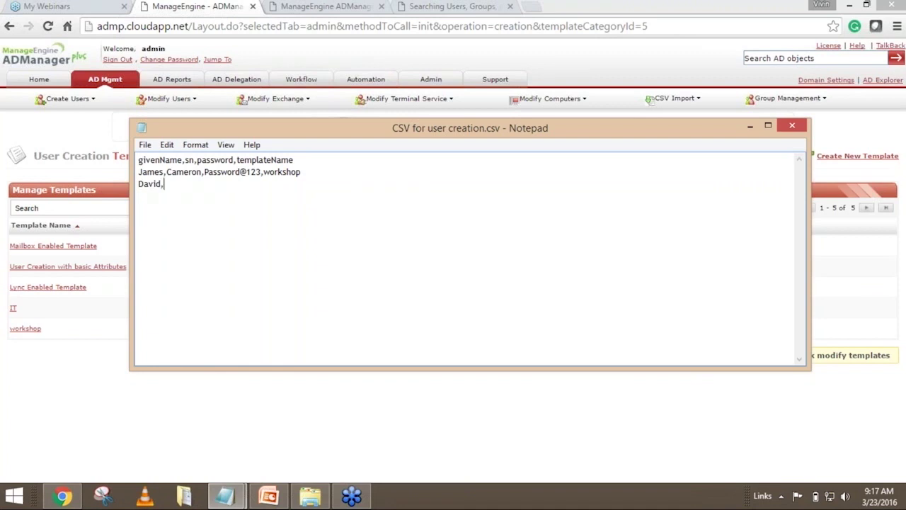
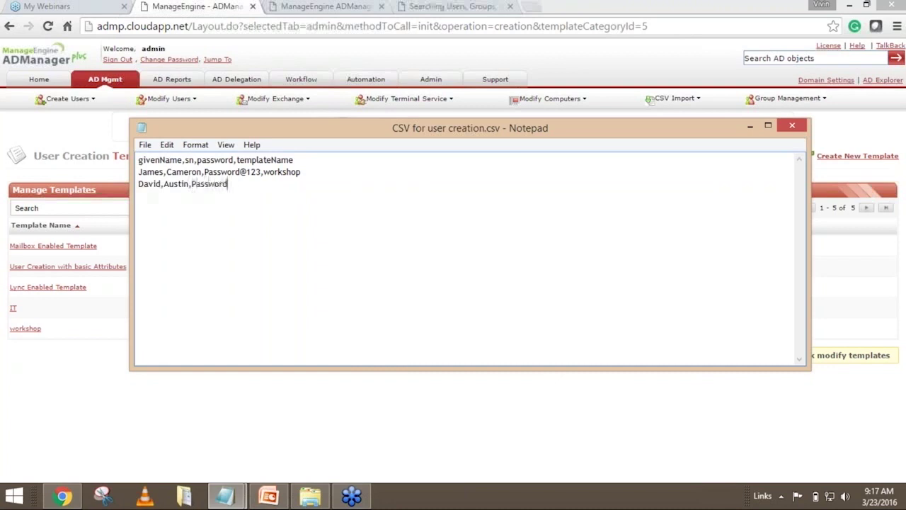
pyautogui.write('@123')
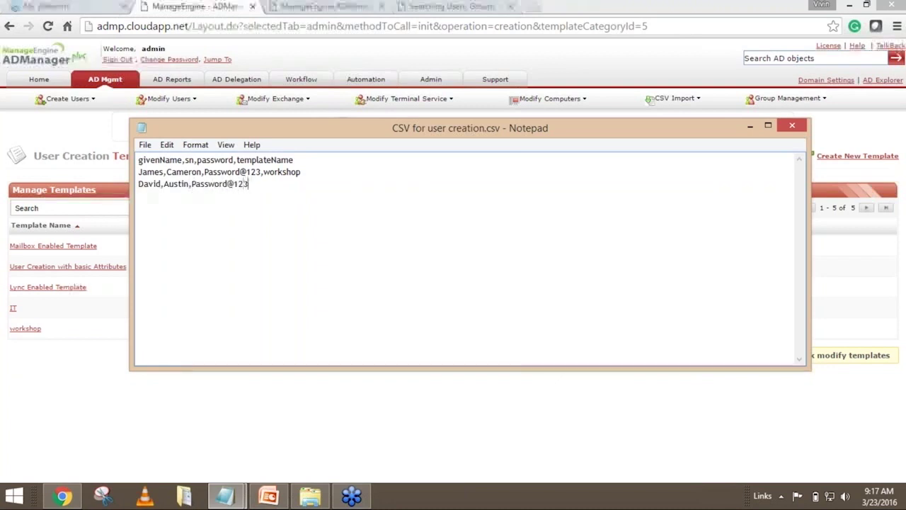
pyautogui.write(',IT')
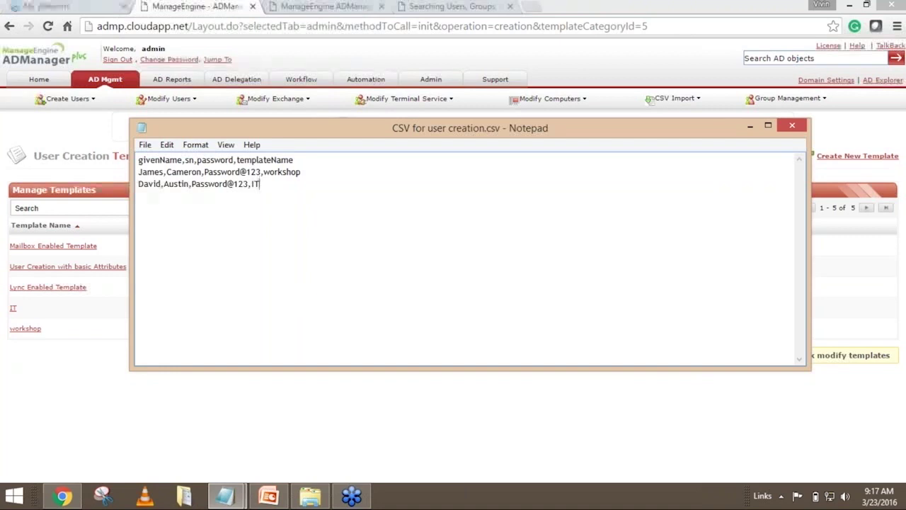
pyautogui.hotkey('shift', 'Home')
pyautogui.press('BackSpace')
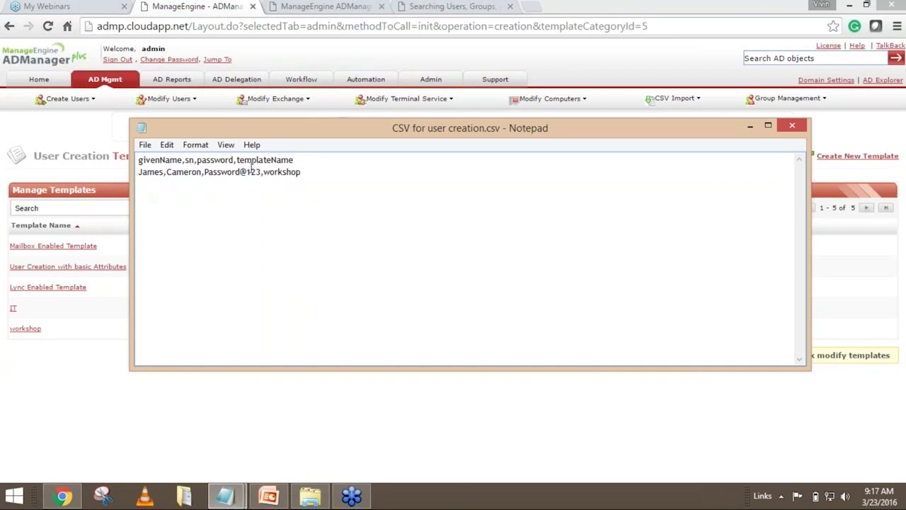
# Highlight the givenName, sn, password and templateName header fields, then minimize Notepad.
pyautogui.moveTo(234, 160); pyautogui.dragTo(137, 161)
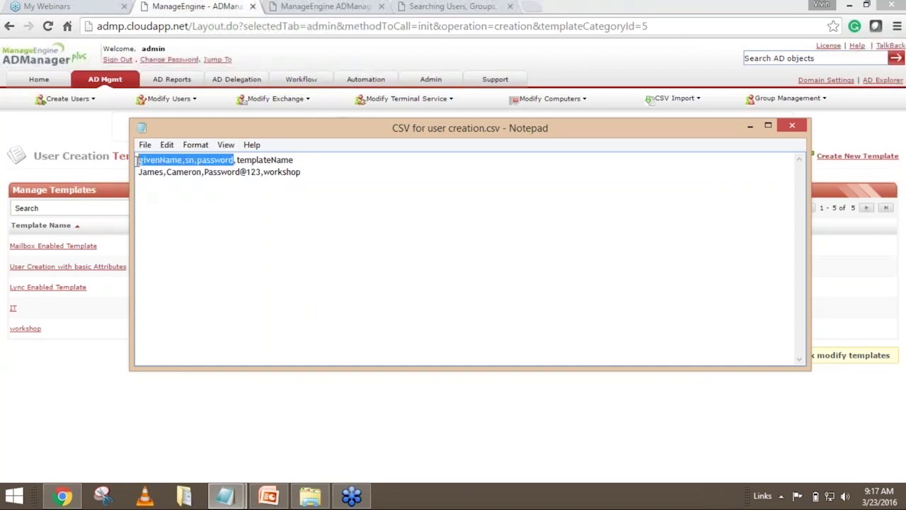
pyautogui.click(232, 194)
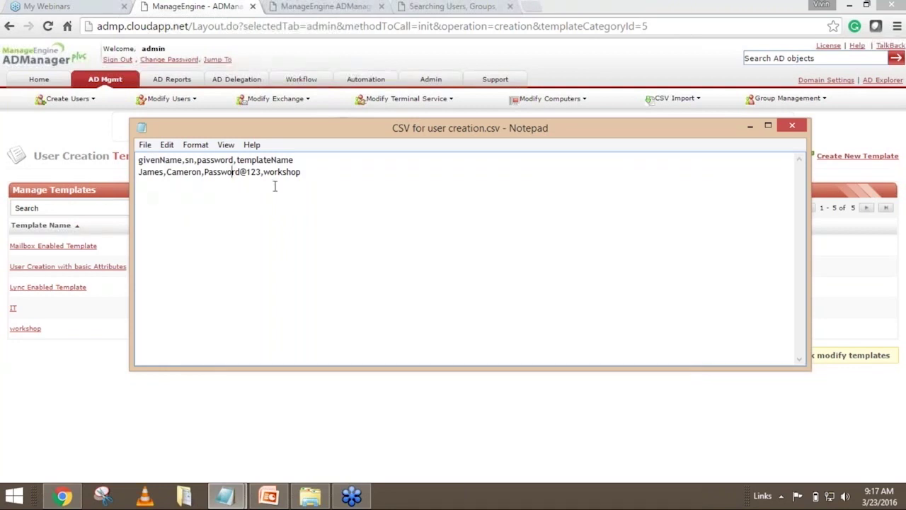
pyautogui.moveTo(298, 161); pyautogui.dragTo(236, 161)
pyautogui.click(307, 176)
pyautogui.click(752, 129)
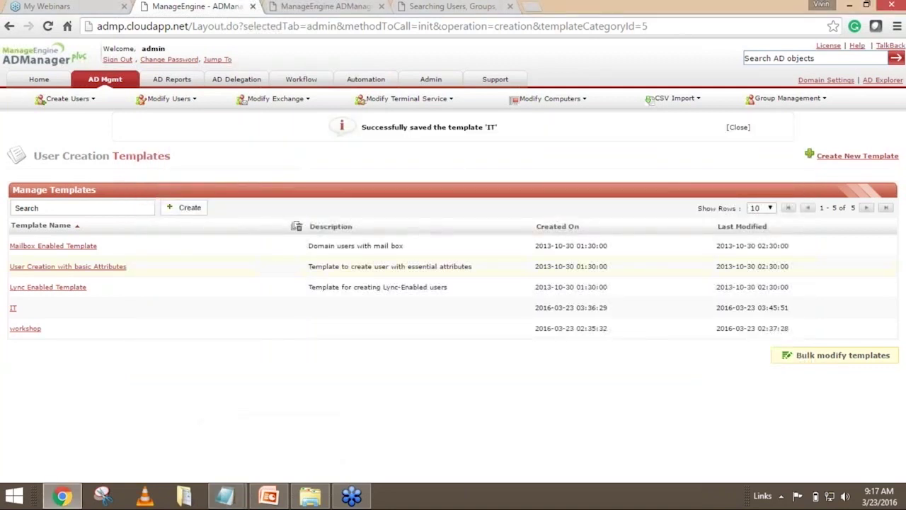
# Import 'CSV for user creation.csv' into Create Bulk Users, loading one workshop.admanagerplus.com user row.
pyautogui.click(106, 80)
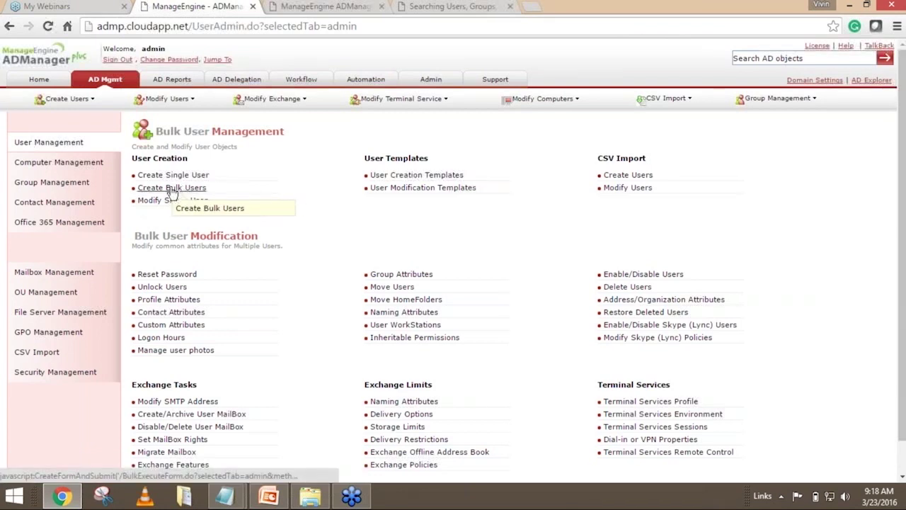
pyautogui.click(172, 190)
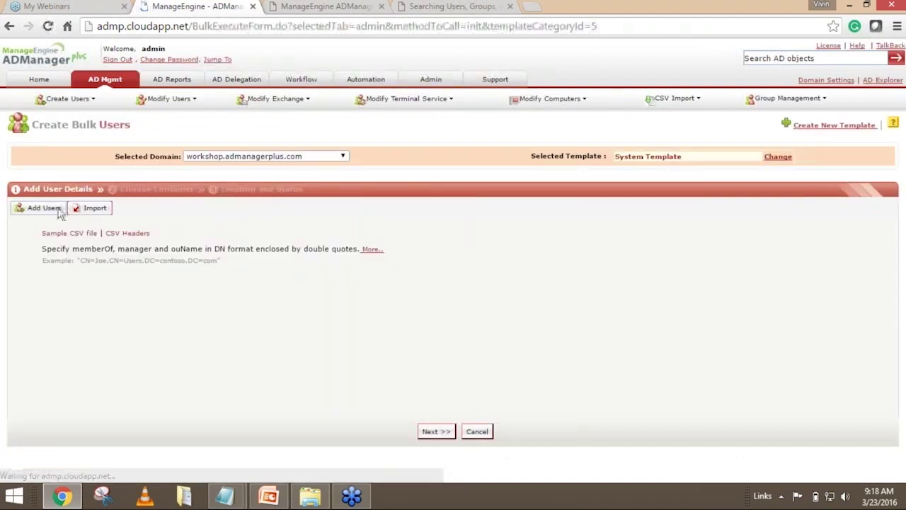
pyautogui.click(95, 210)
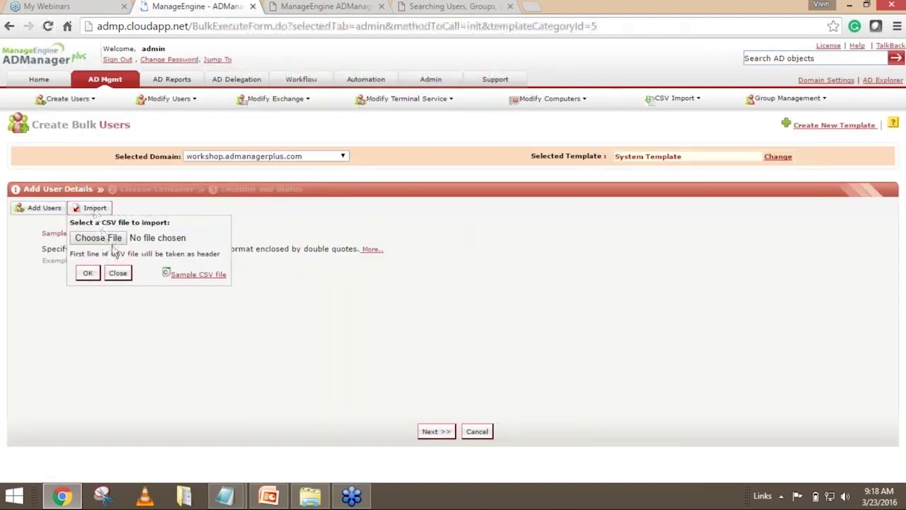
pyautogui.click(118, 244)
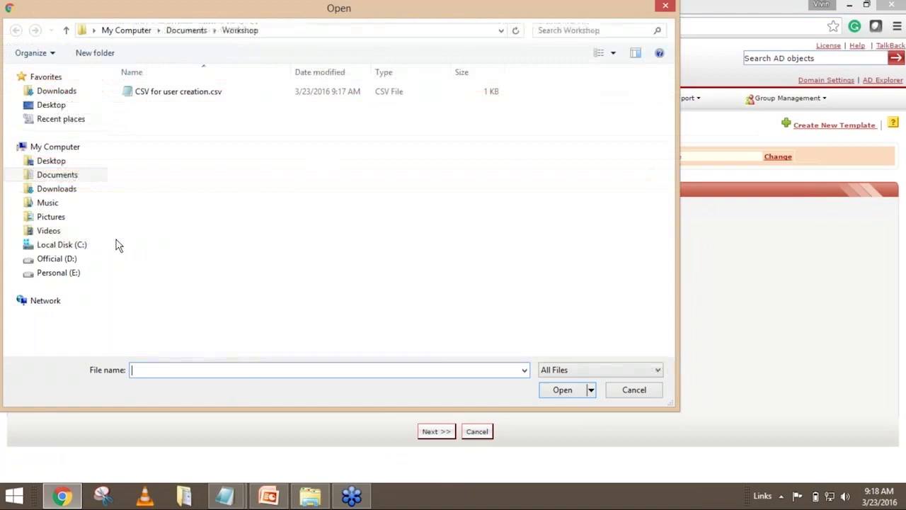
pyautogui.click(163, 96)
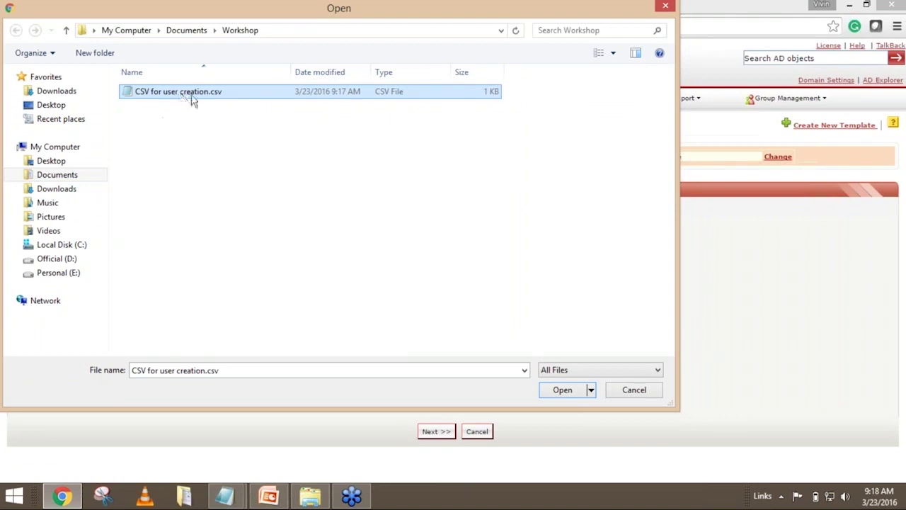
pyautogui.click(571, 394)
pyautogui.click(87, 300)
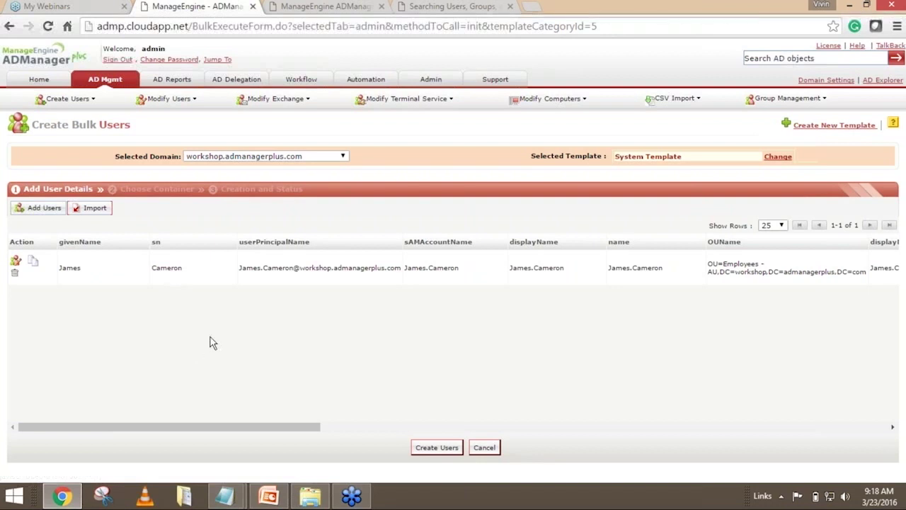
# Review the imported user's attributes across the table and create the account in workshop.admanagerplus.com.
pyautogui.moveTo(289, 431); pyautogui.dragTo(489, 422)
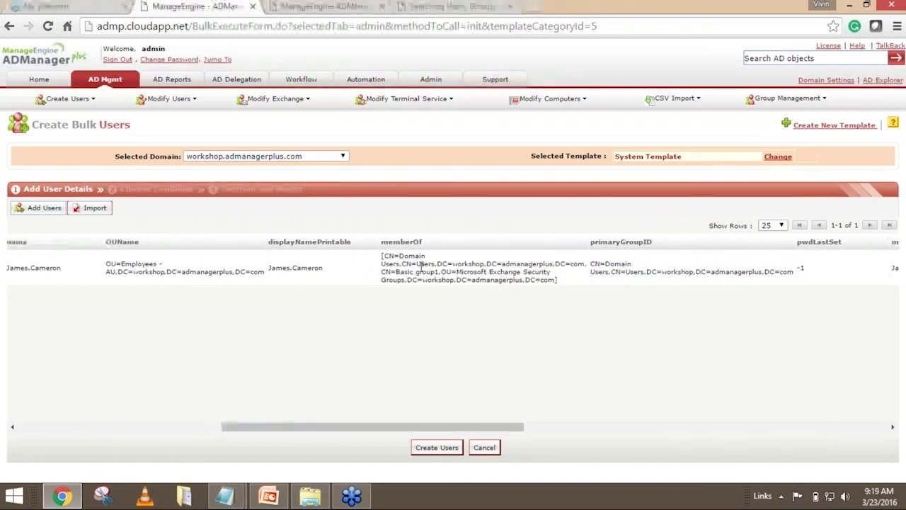
pyautogui.moveTo(473, 428); pyautogui.dragTo(231, 423)
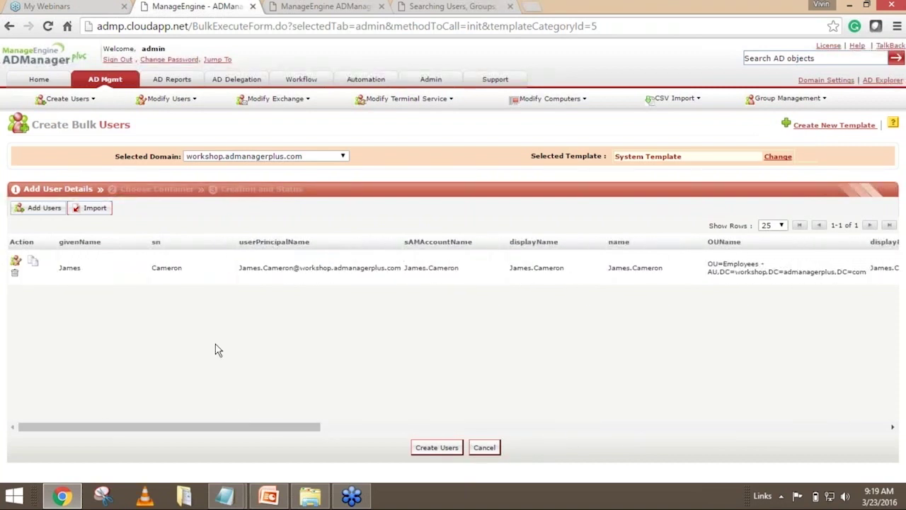
pyautogui.click(438, 448)
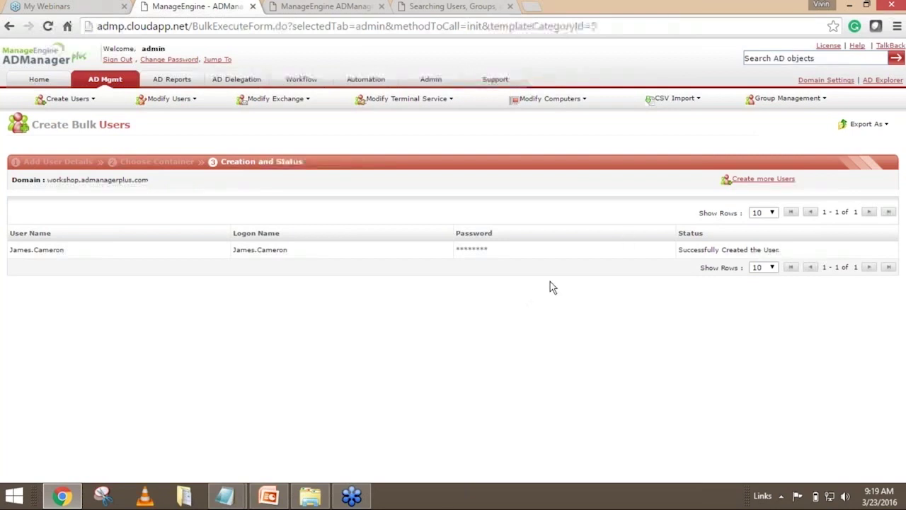
# Briefly bring up the bulk provisioning script in Notepad, then minimize it.
pyautogui.moveTo(225, 489)
pyautogui.click(172, 446)
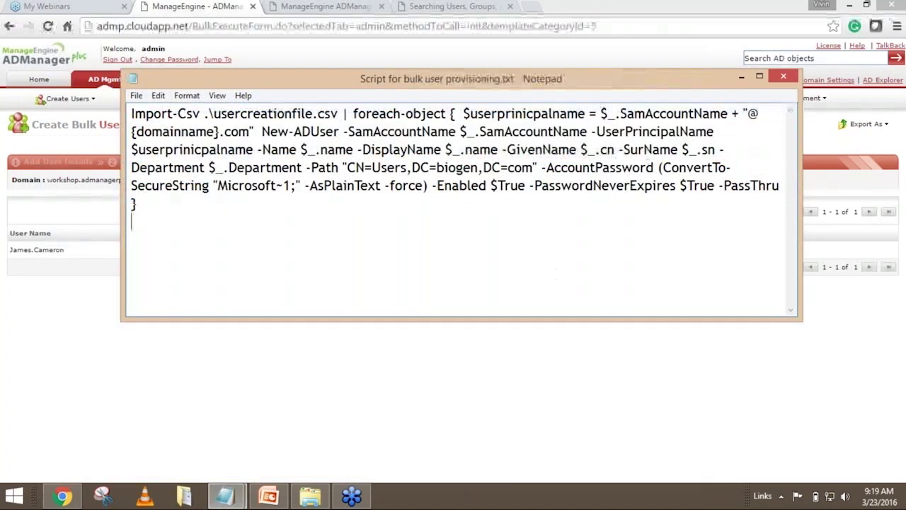
pyautogui.click(739, 78)
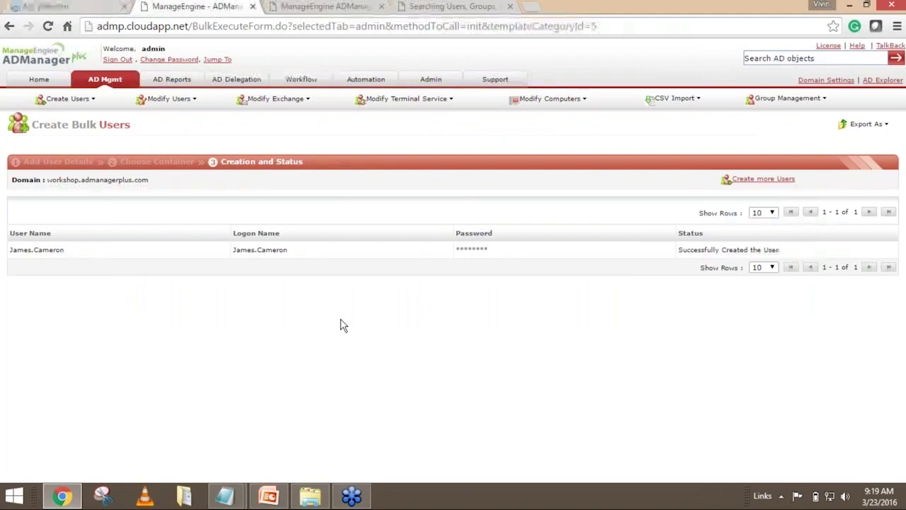
# Return ADManager Plus to Home and advance the slideshow to 'Topics for today's session'.
pyautogui.click(53, 81)
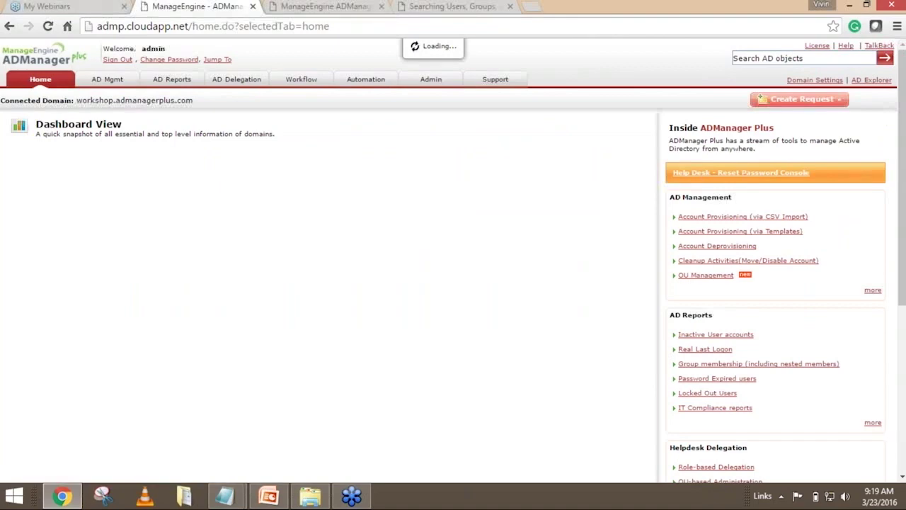
pyautogui.click(267, 495)
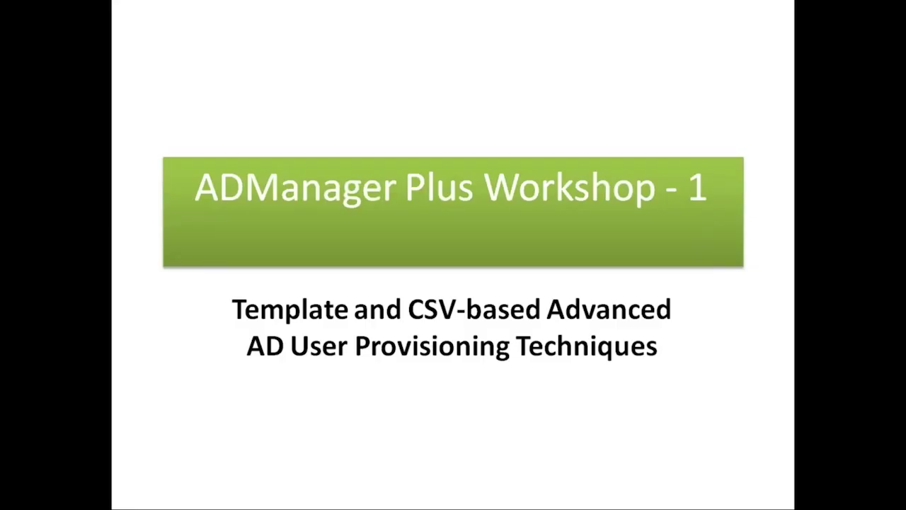
pyautogui.press('Right')
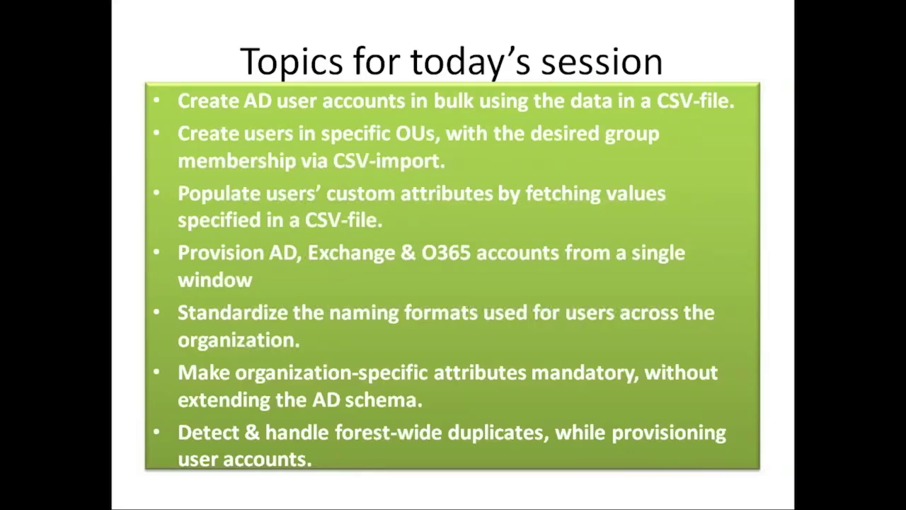